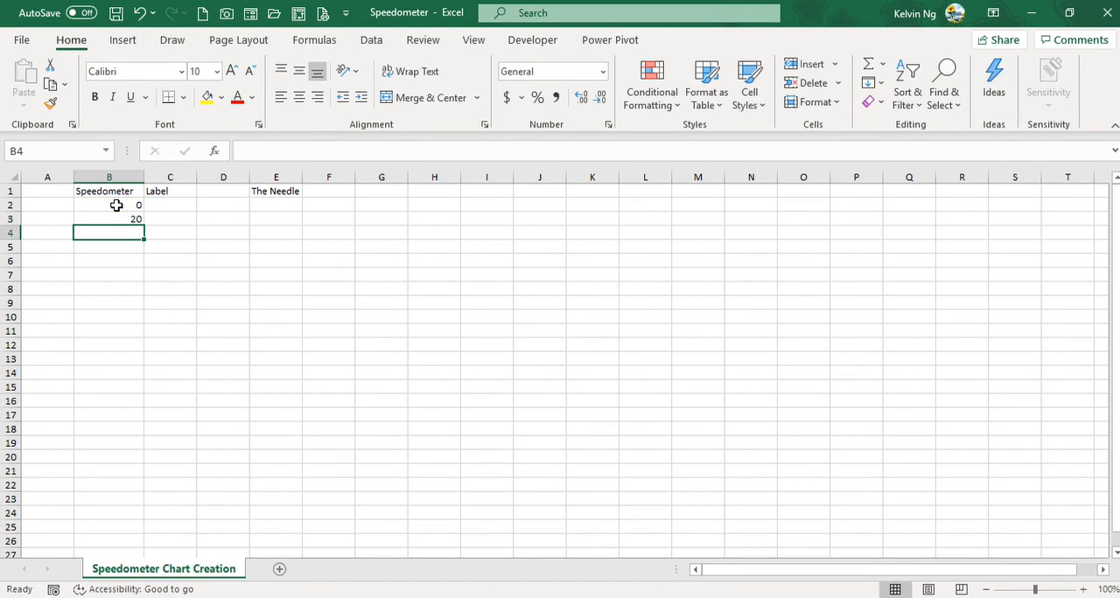
Step: Fill the value 20 from B3 down to B7 and enter 180 in B9 as the total
click(130, 218)
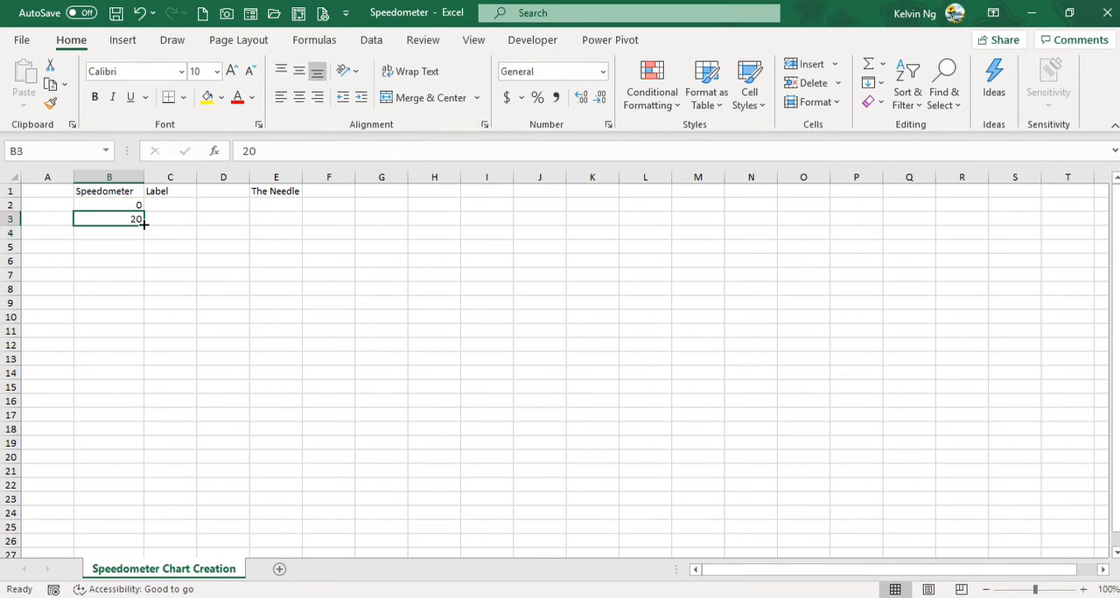
drag(142, 226, 142, 278)
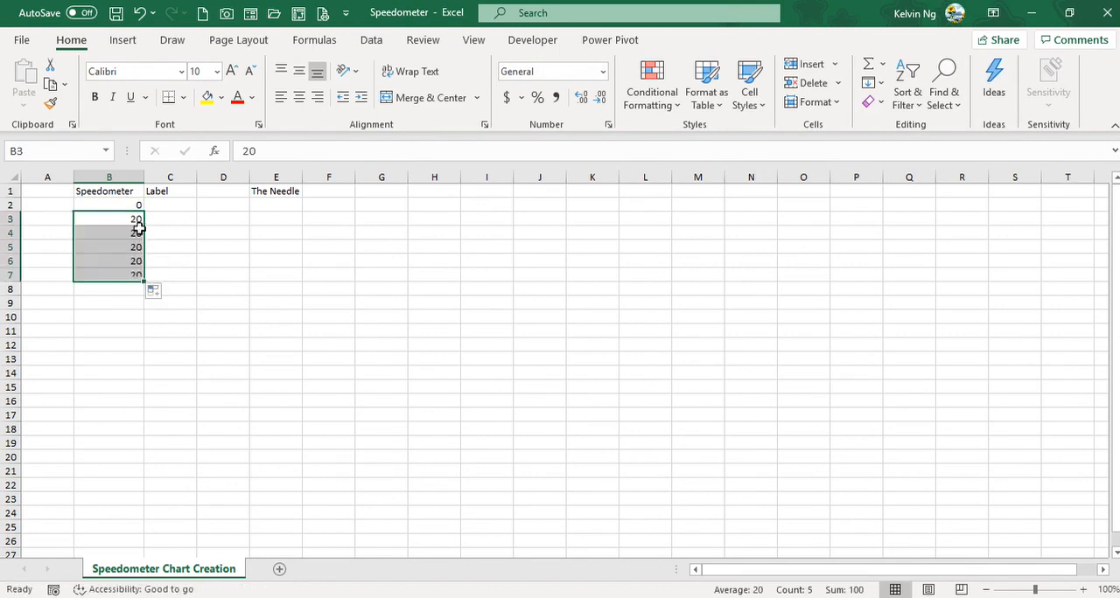
click(129, 302)
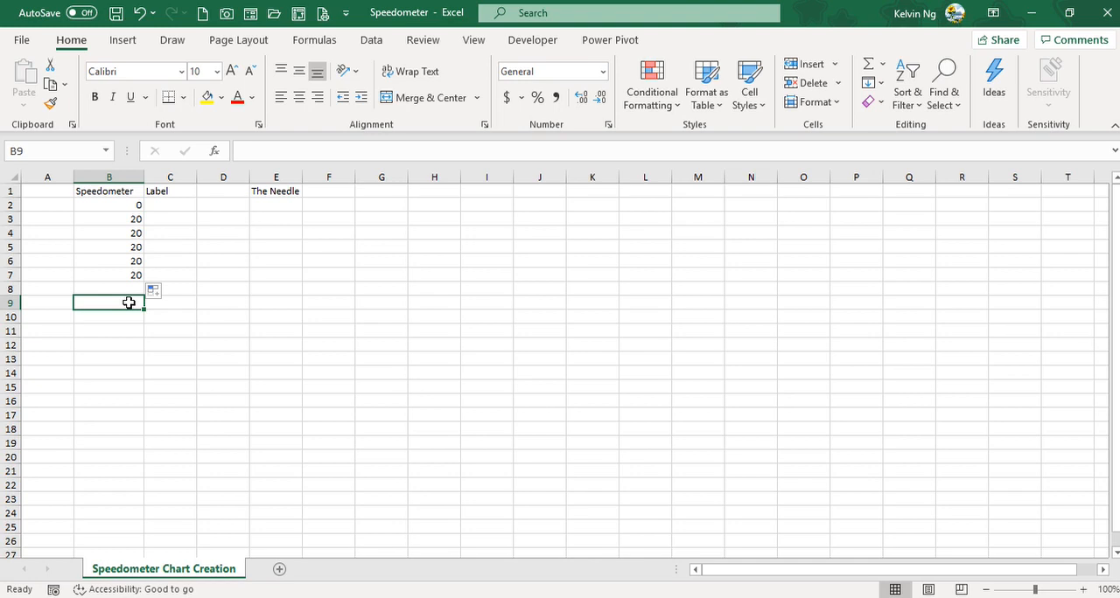
text(18)
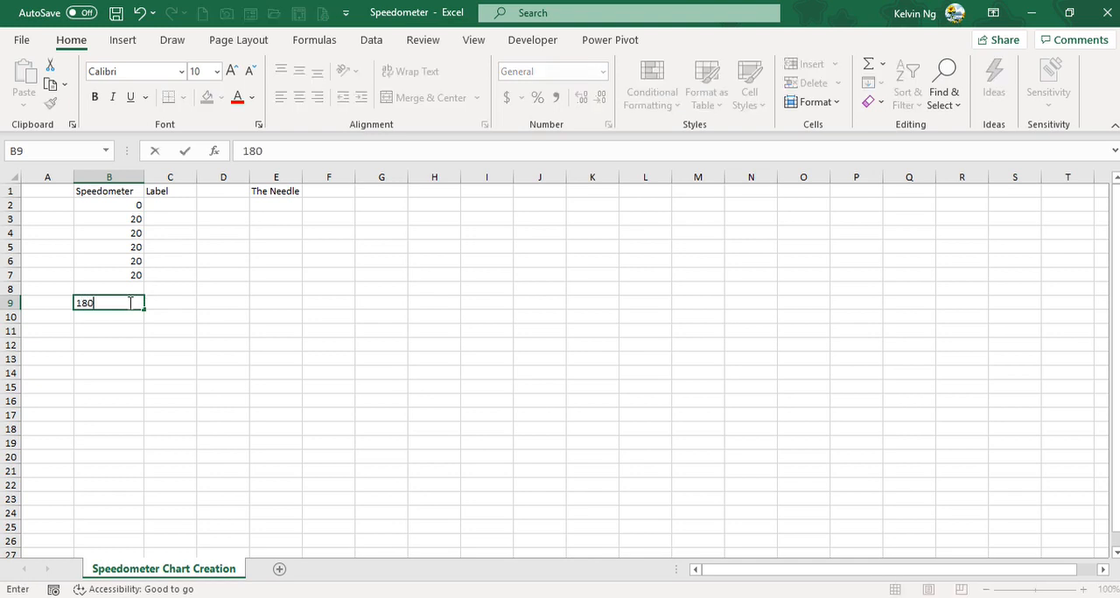
text(0)
key(Return)
Step: Enter a formula in B8 that subtracts the sum of B2:B7 from the total in B9
click(128, 303)
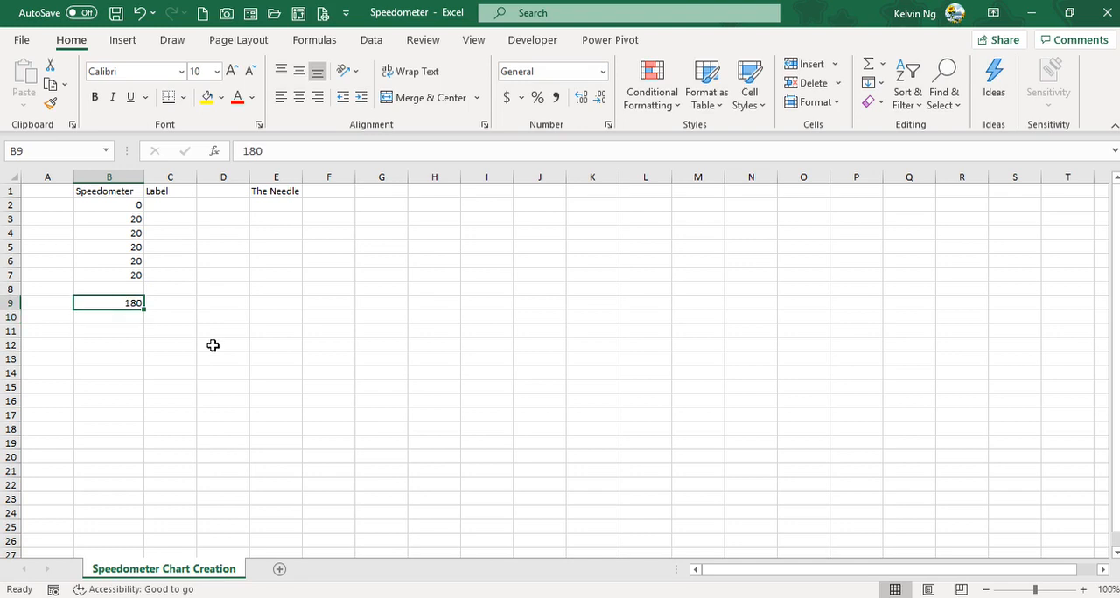
text(=)
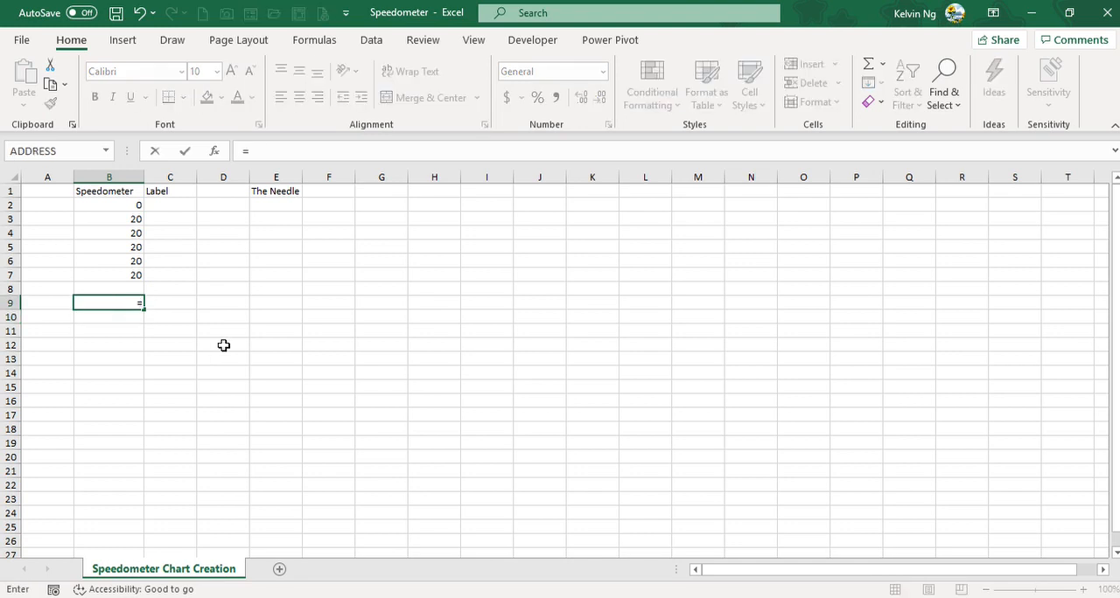
key(Escape)
key(Up)
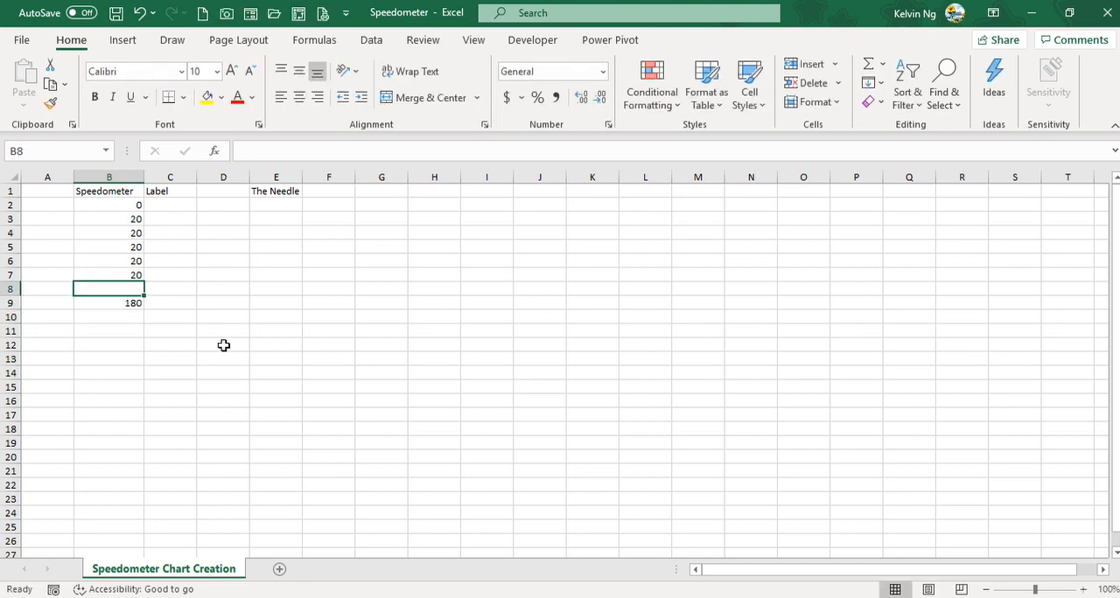
text(=)
key(Down)
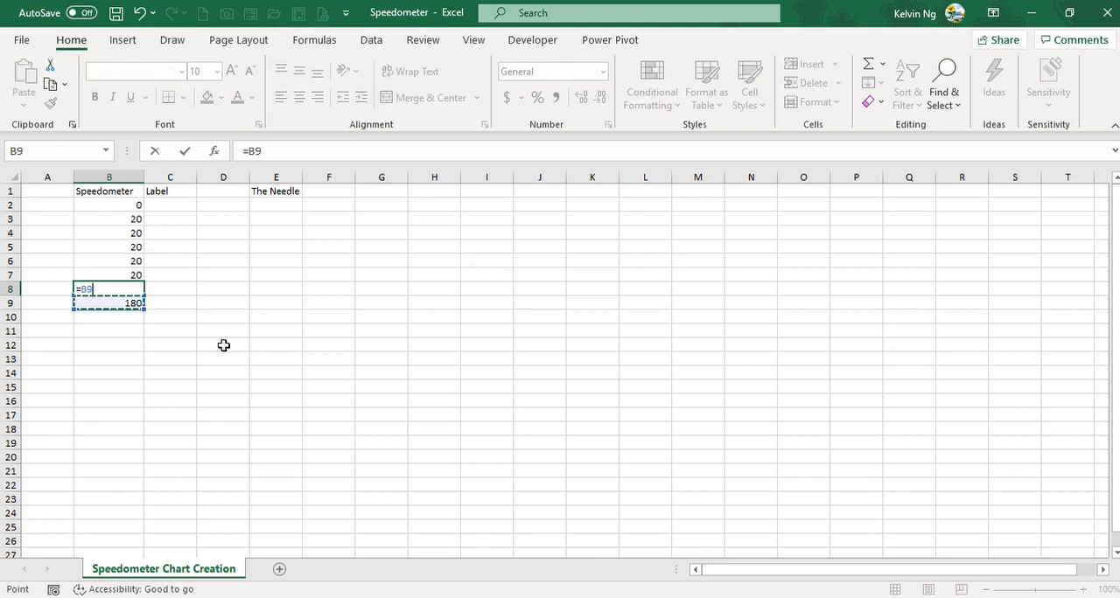
text(-sum)
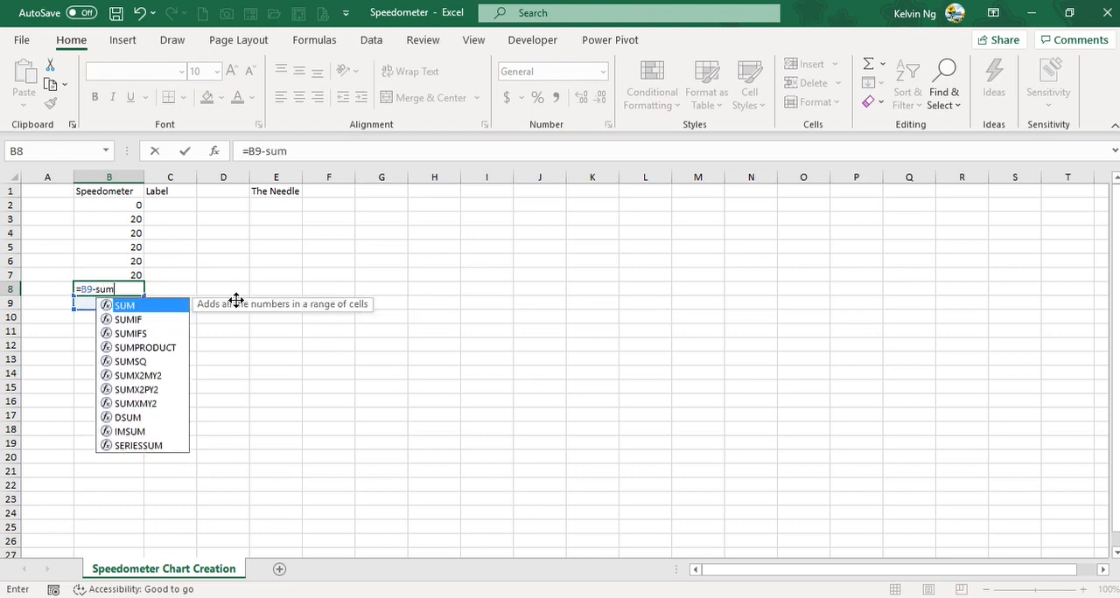
key(Tab)
drag(131, 206, 134, 271)
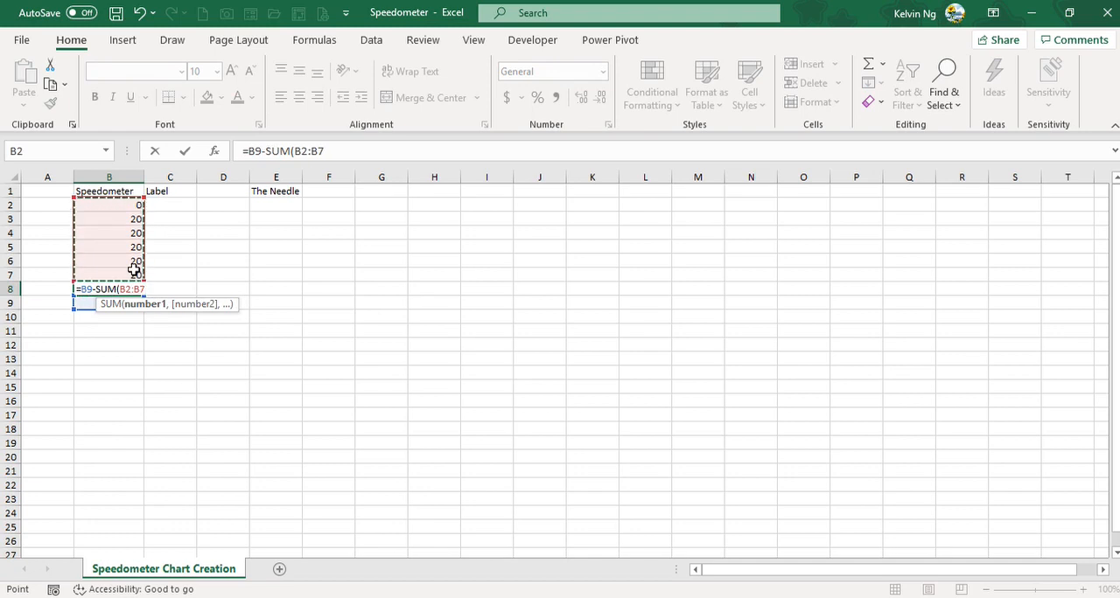
key(Return)
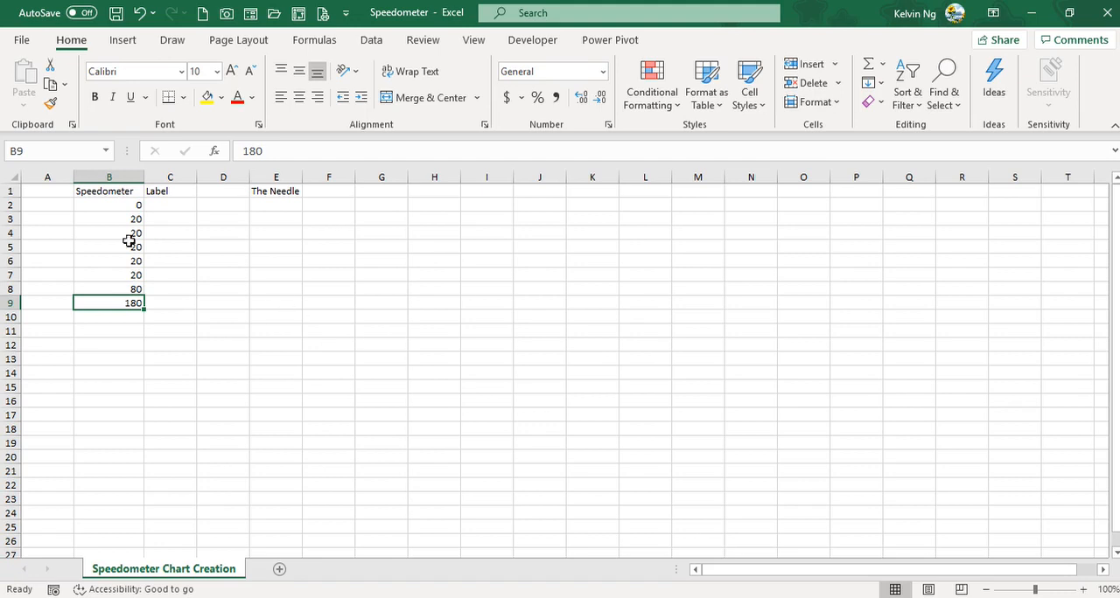
Step: Insert a doughnut chart from B2:B8 and place it beside the data, beneath the The Needle heading
drag(115, 205, 115, 289)
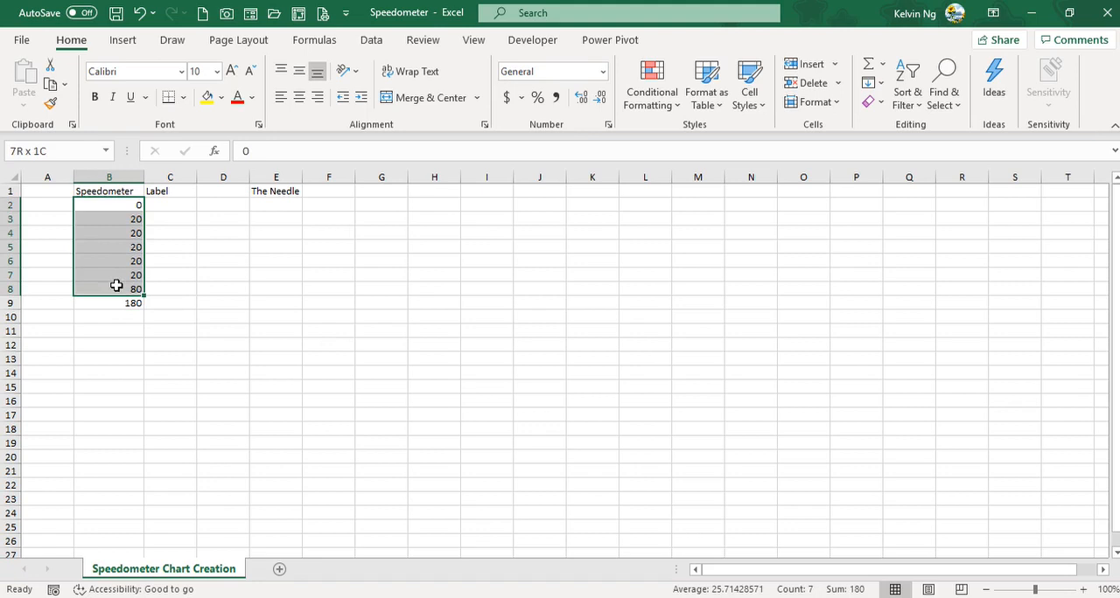
click(123, 40)
click(444, 101)
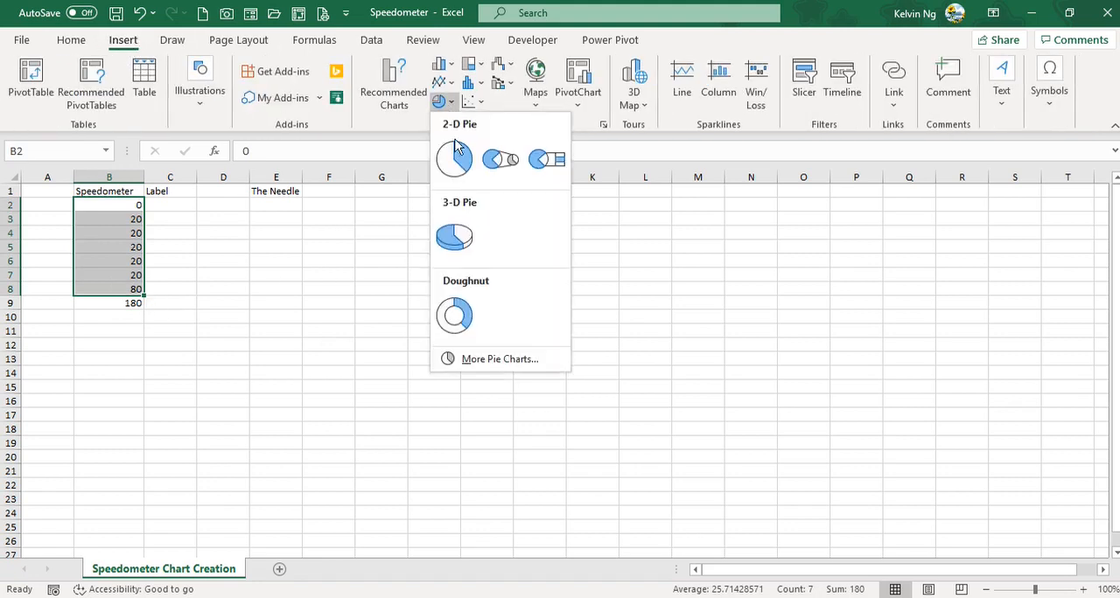
click(454, 316)
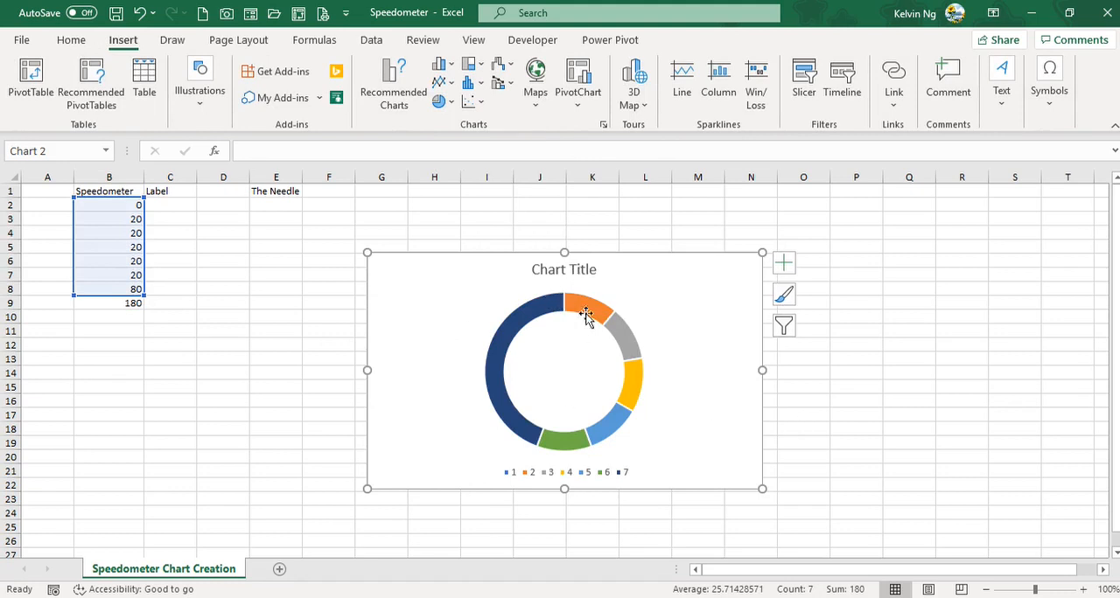
drag(717, 256, 600, 232)
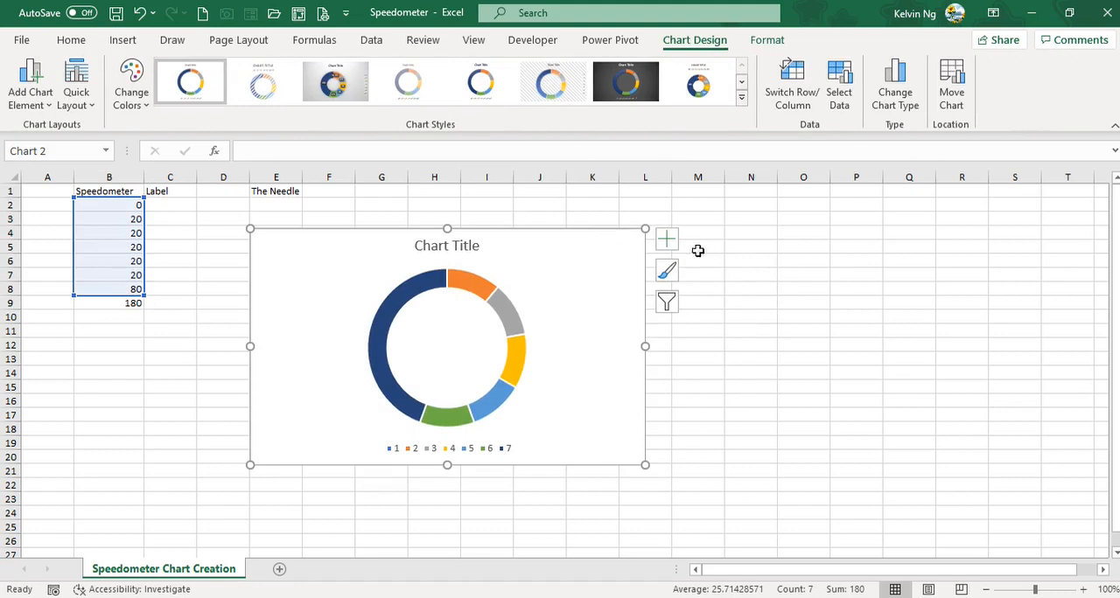
Step: Open the formatting options of the doughnut series and set the angle of the first slice to 240°
click(512, 309)
right_click(513, 308)
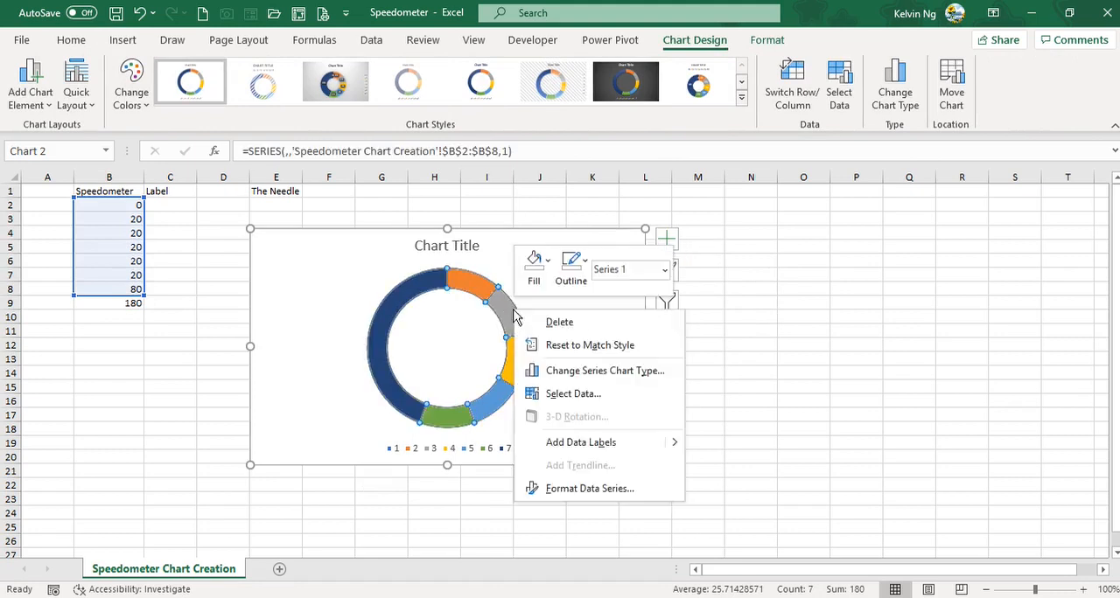
click(558, 492)
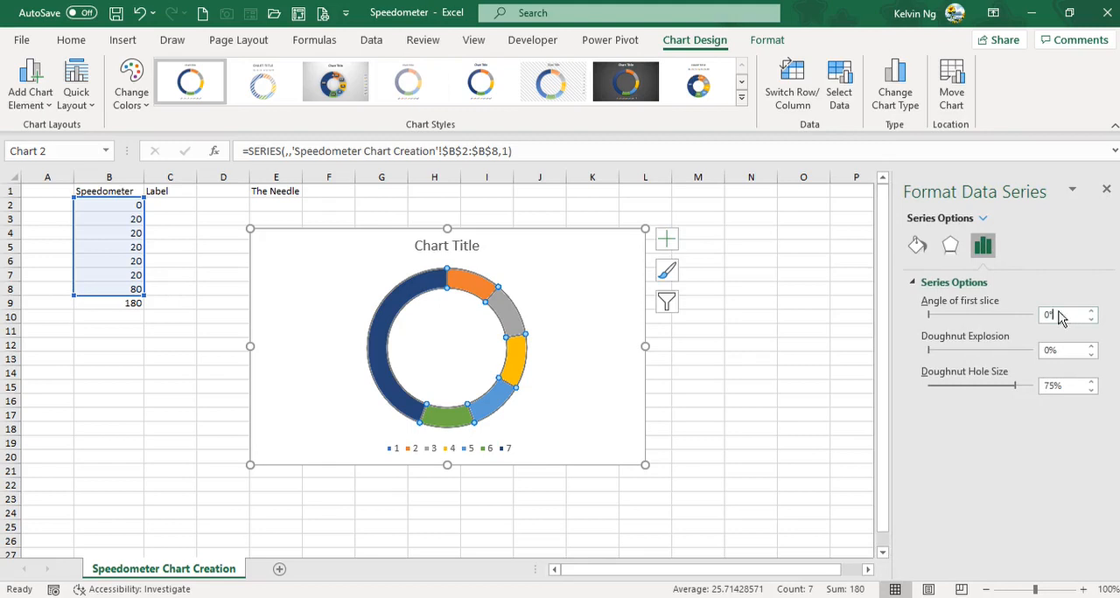
drag(1058, 317, 1035, 315)
key(Return)
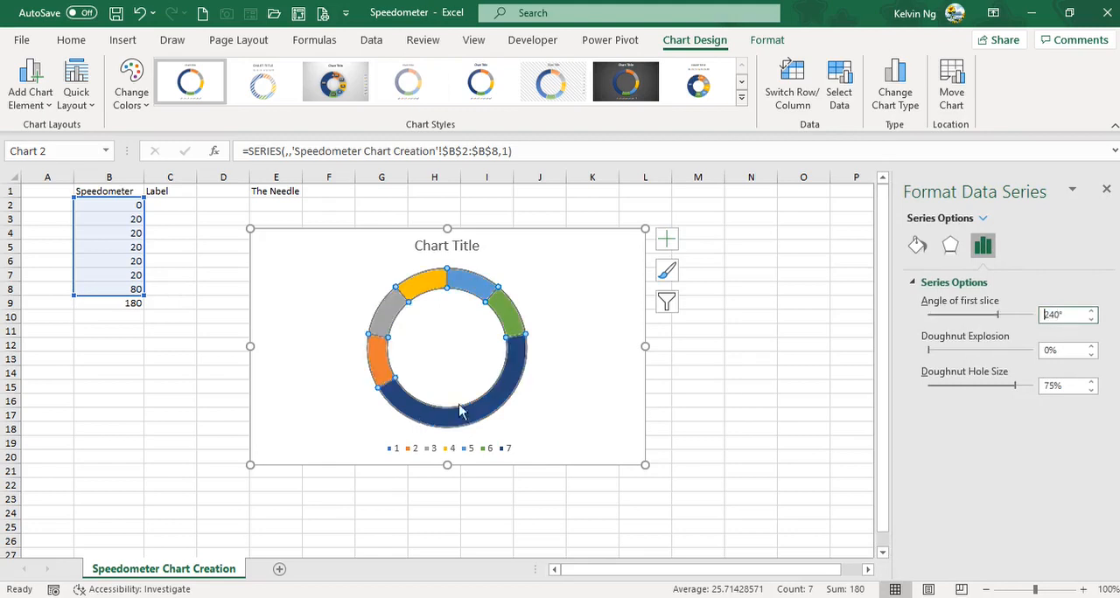
Step: Change the total in B9 to 140
click(107, 302)
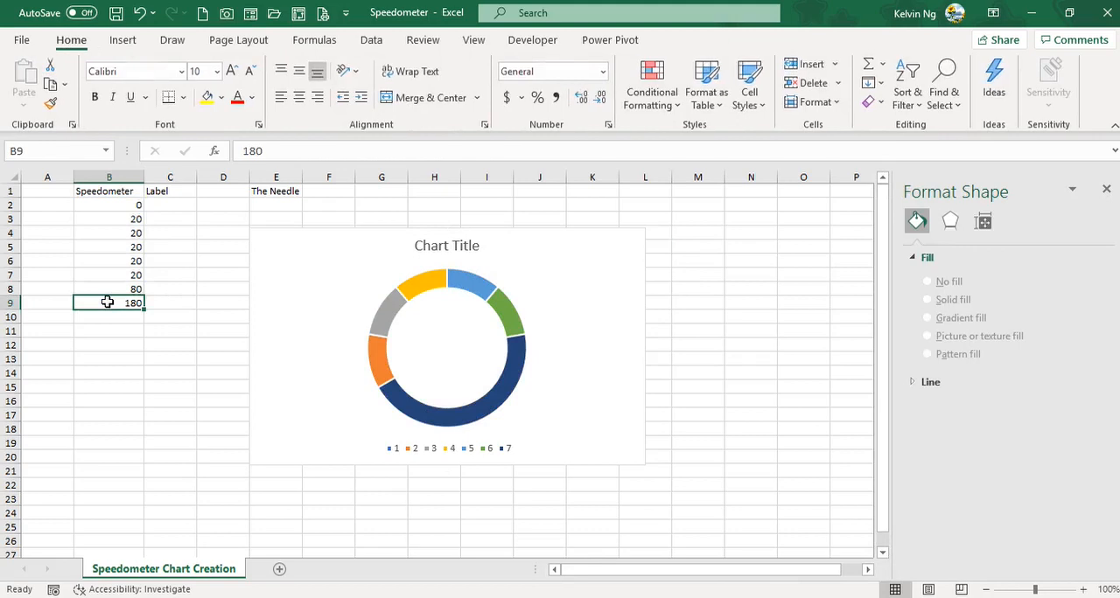
text(1)
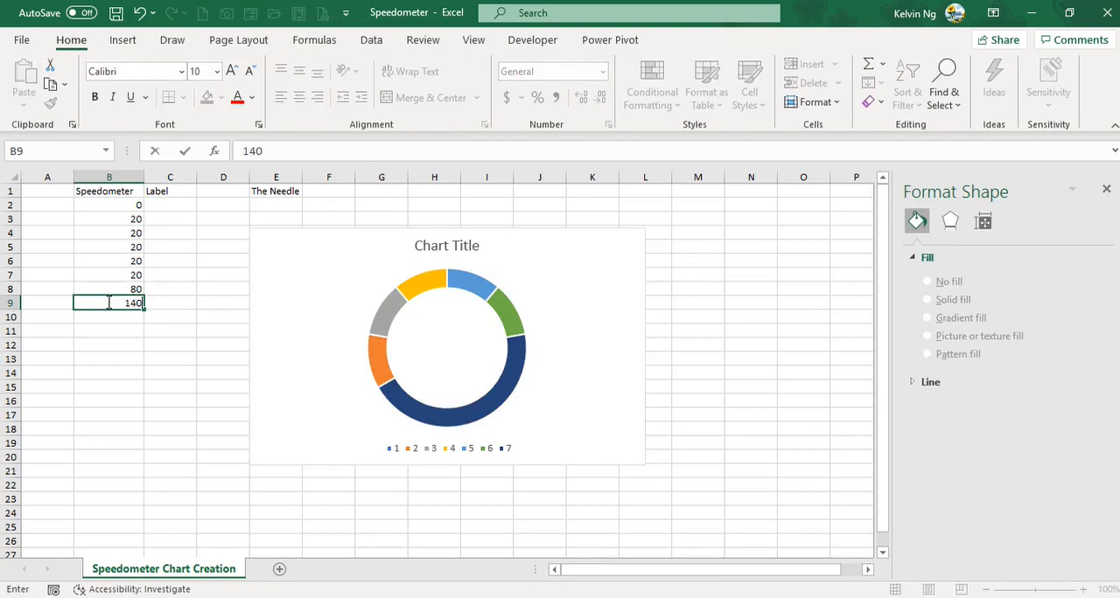
key(Return)
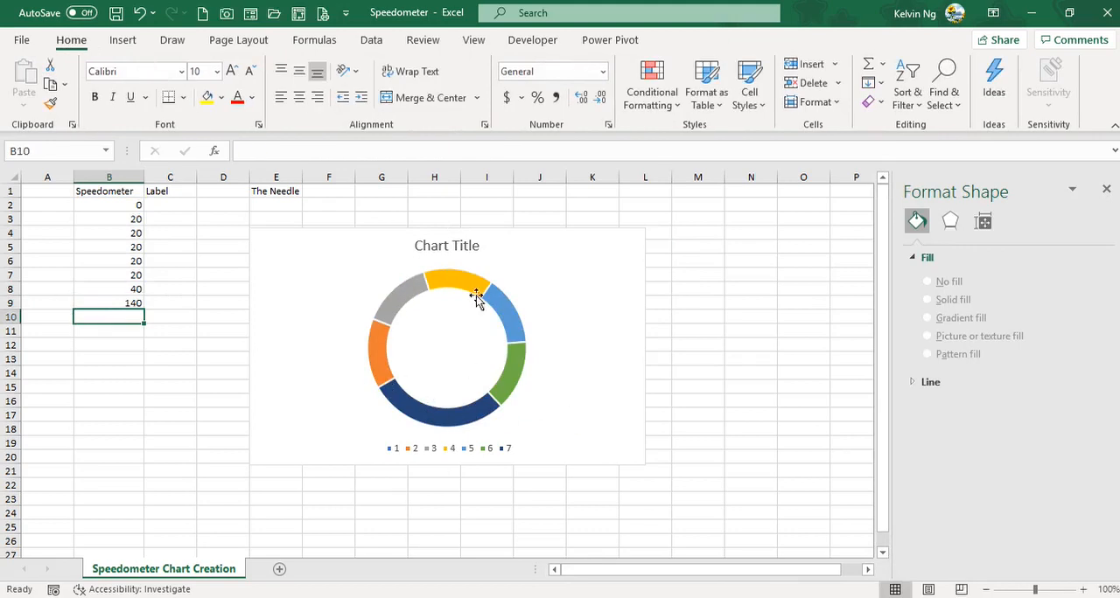
Step: Rotate the doughnut series again, trying a first slice angle of 220° and settling on 230°
click(507, 371)
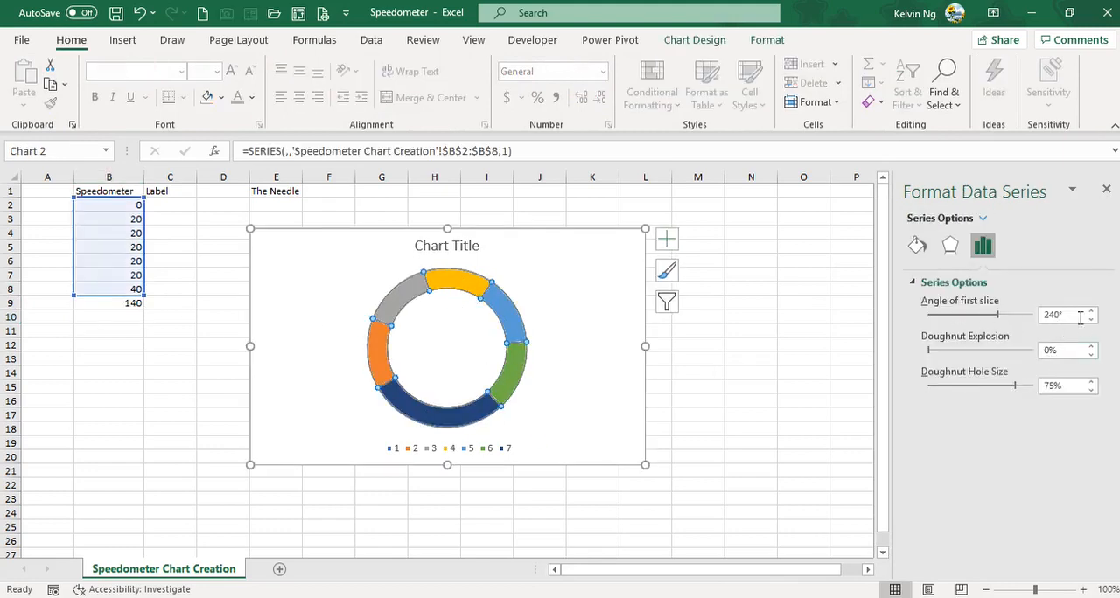
drag(1072, 321, 1041, 321)
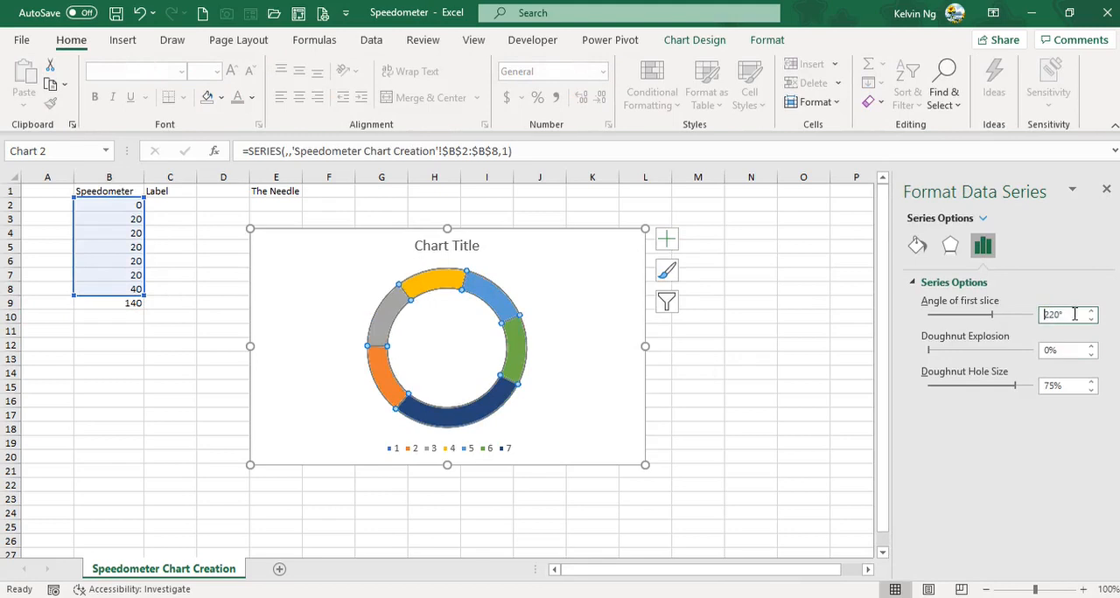
drag(1074, 314, 1013, 316)
text(230)
key(Return)
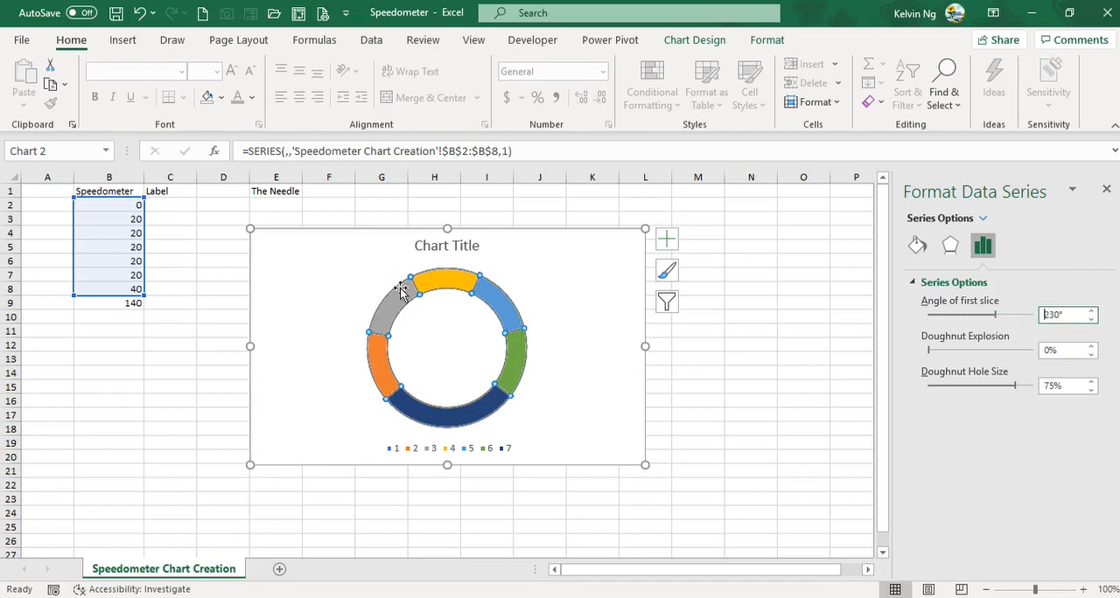
Step: Delete the chart's legend and change the chart title to "Speedometer chart"
click(479, 450)
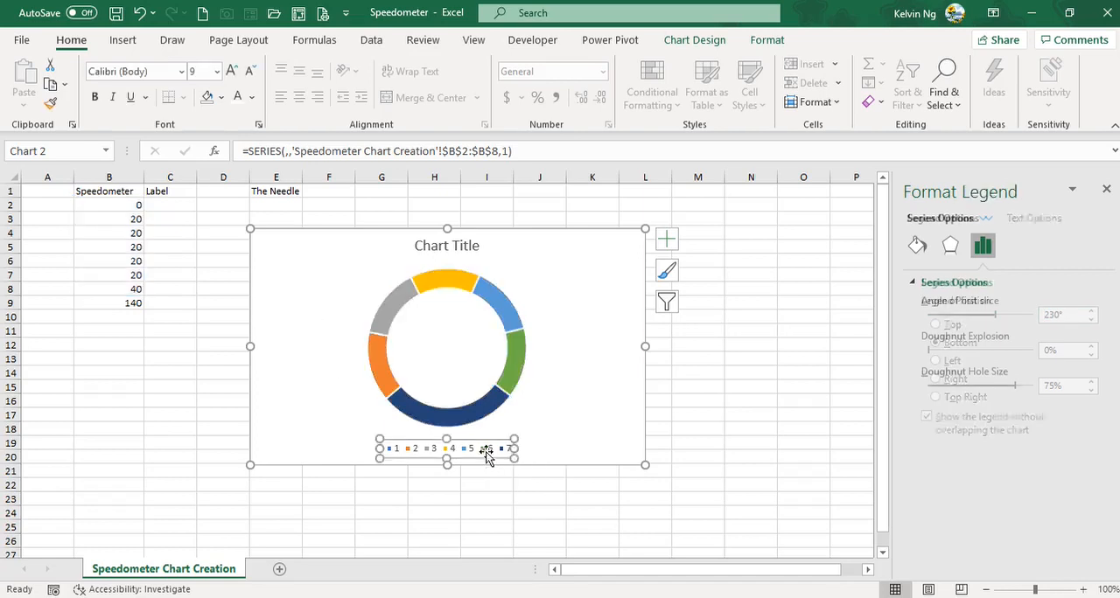
click(487, 451)
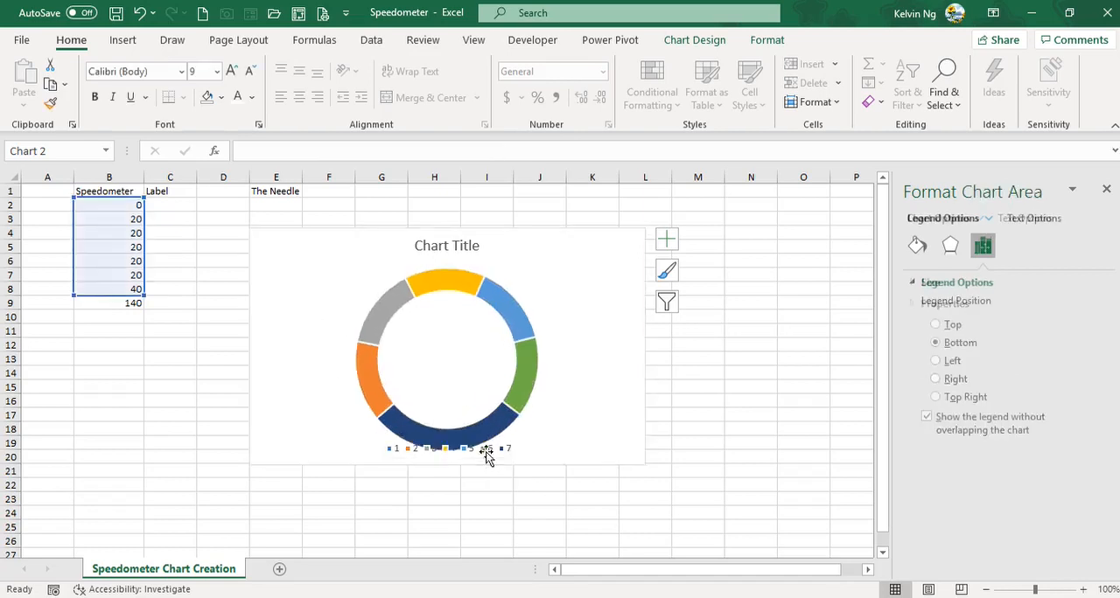
click(448, 246)
triple_click(448, 249)
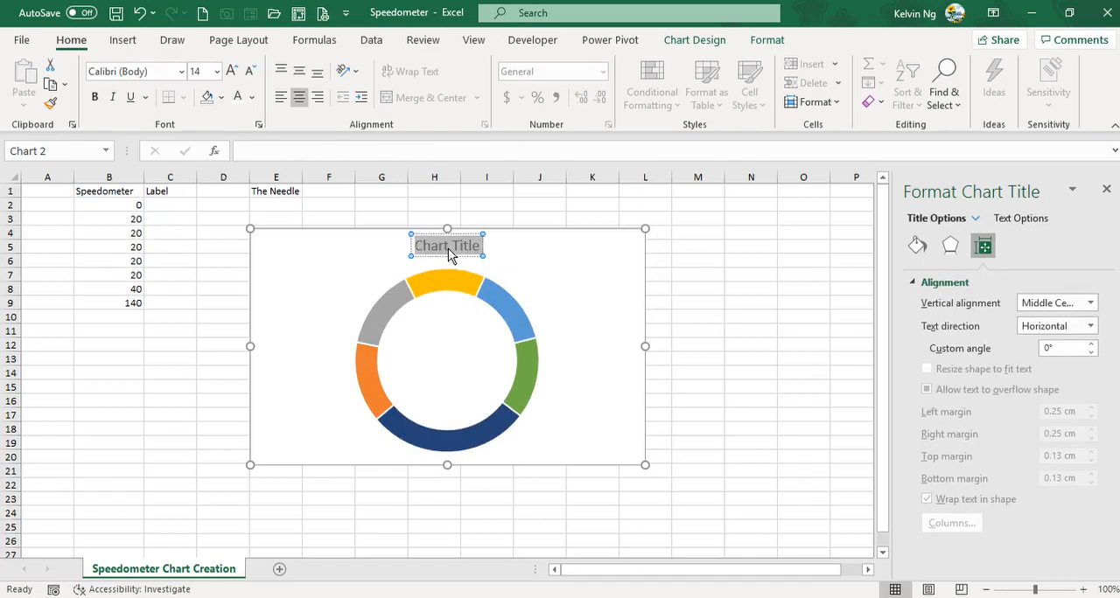
text(Sp)
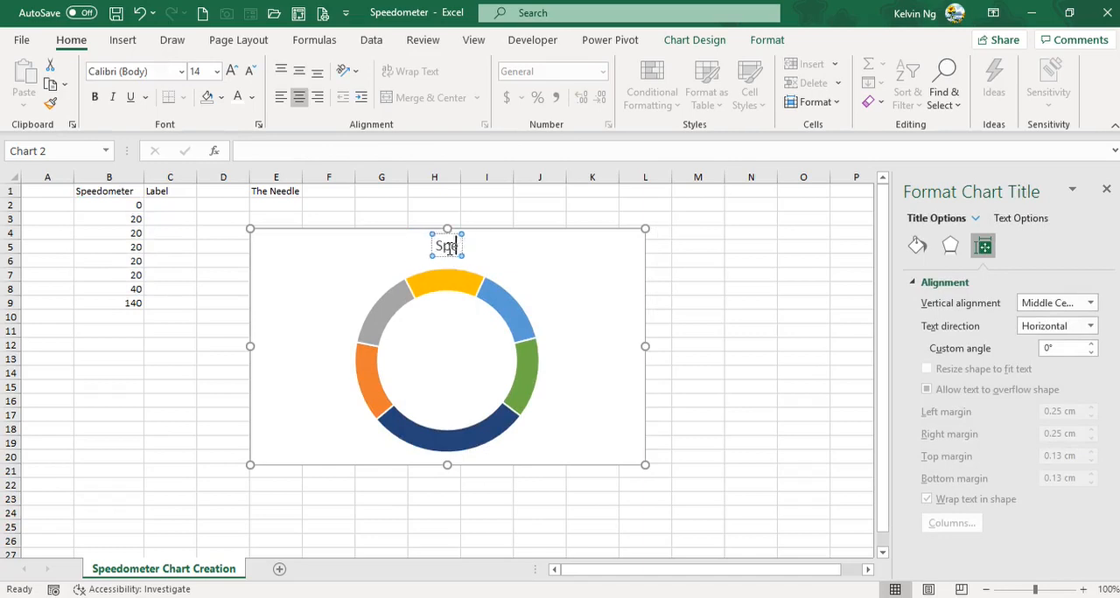
text(eedome)
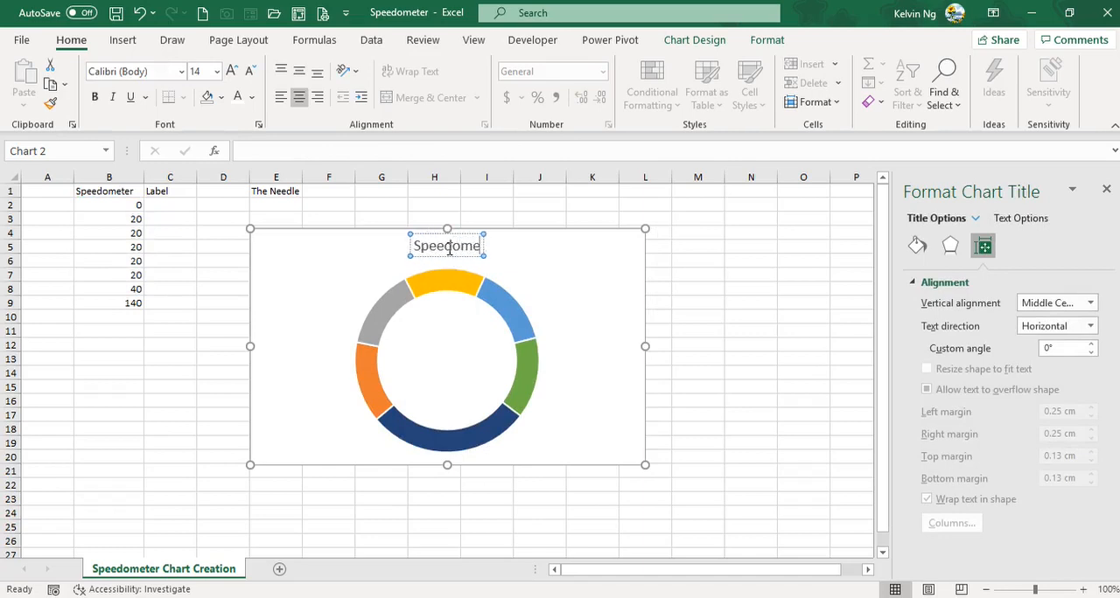
text(ter c)
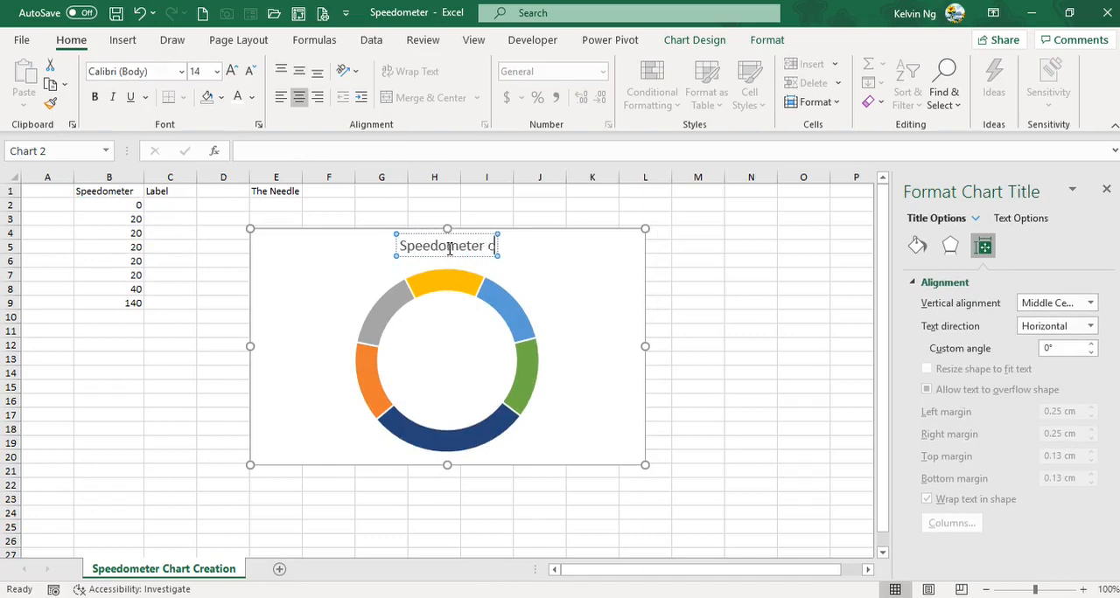
text(hart)
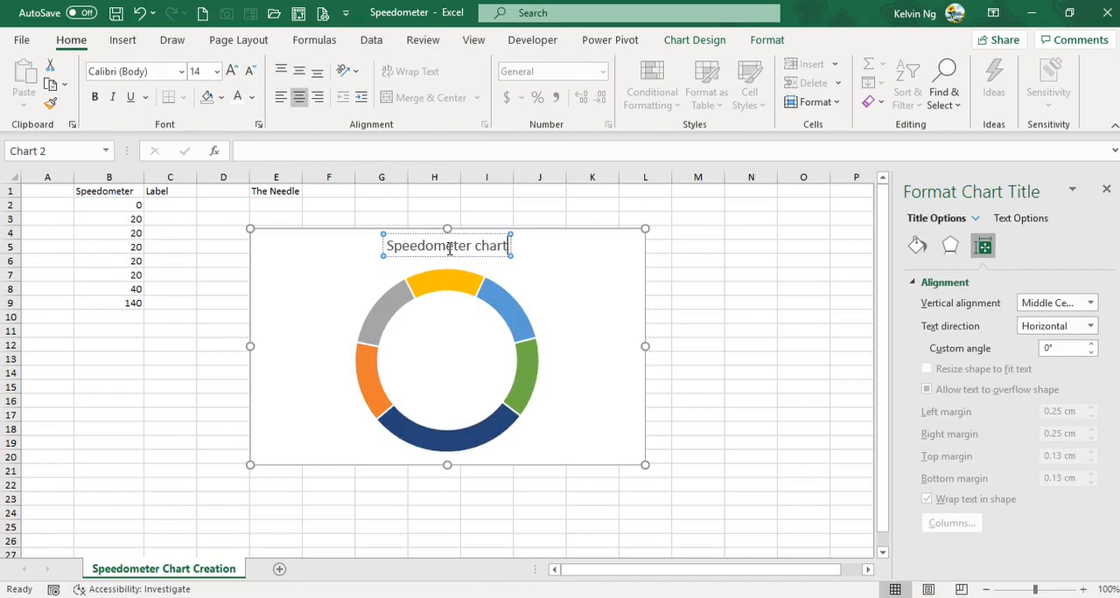
click(615, 448)
Step: Thicken the doughnut ring by reducing the series' hole size to 63%
click(525, 332)
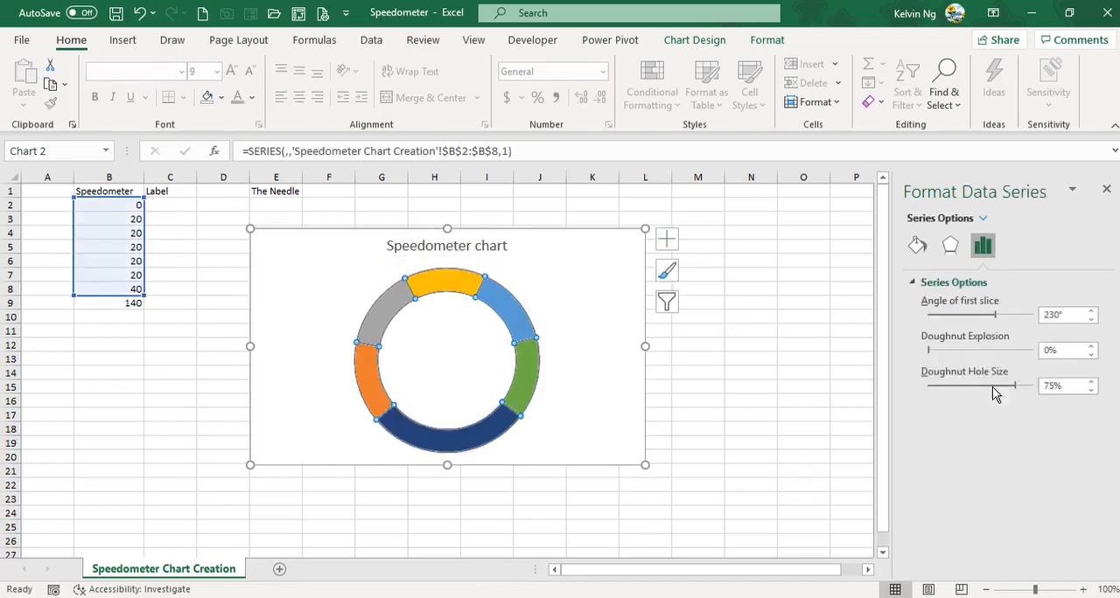
drag(1015, 385, 998, 385)
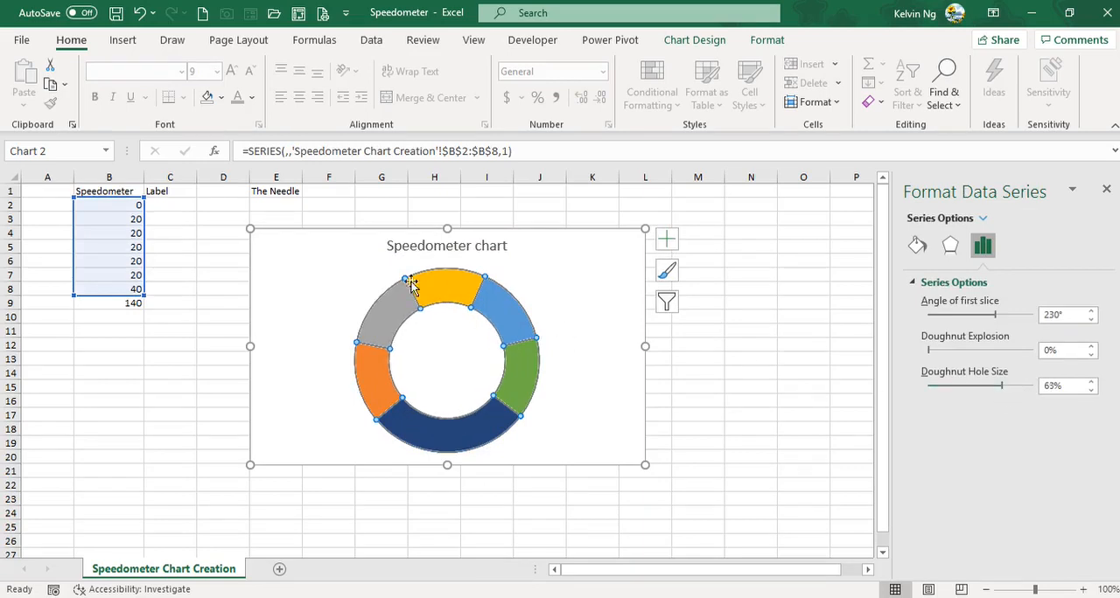
Step: Remove the fill from the large bottom slice of the doughnut
click(447, 438)
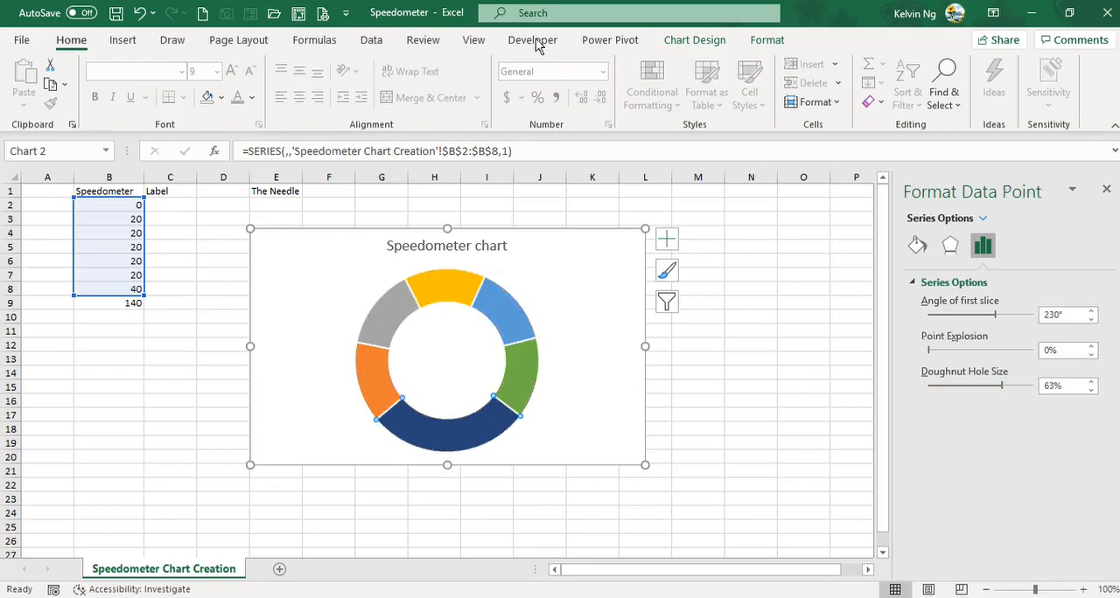
click(767, 40)
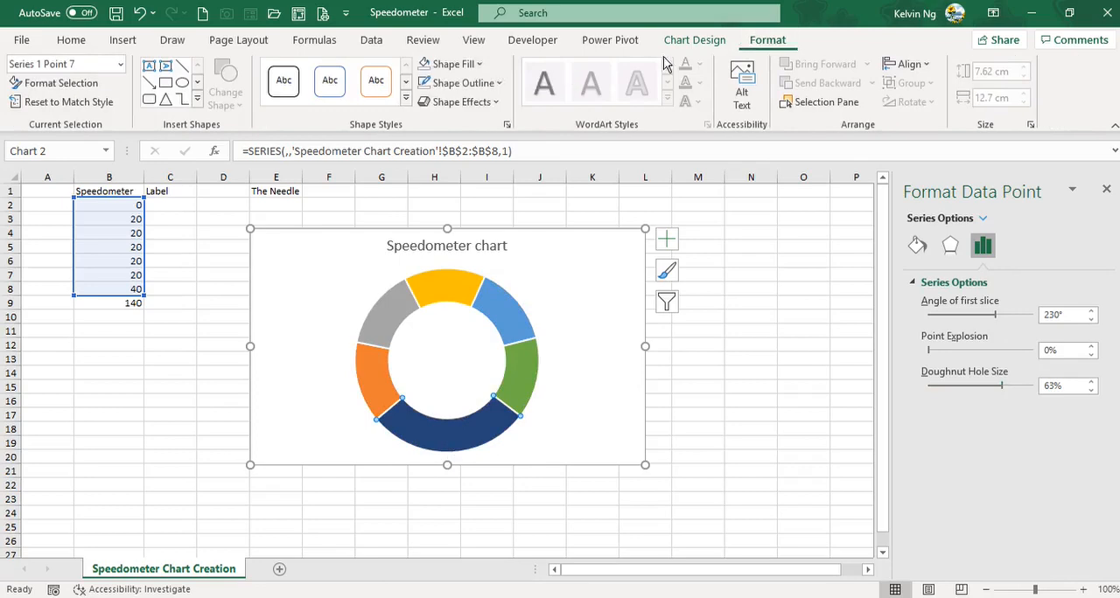
click(478, 66)
click(461, 270)
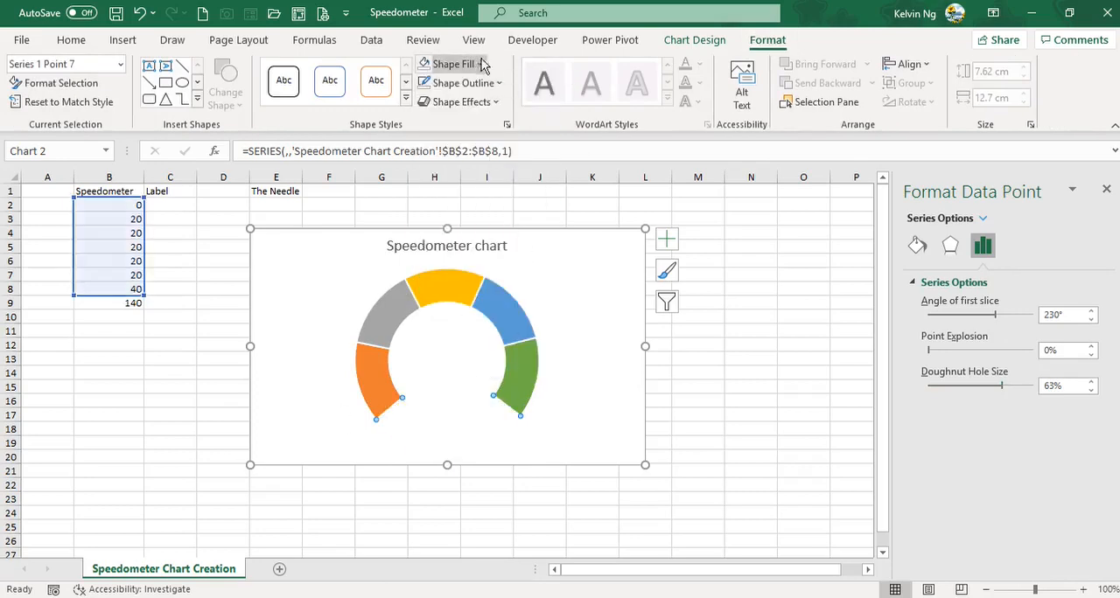
click(590, 327)
Step: Fill the entire doughnut series with light gray
click(485, 317)
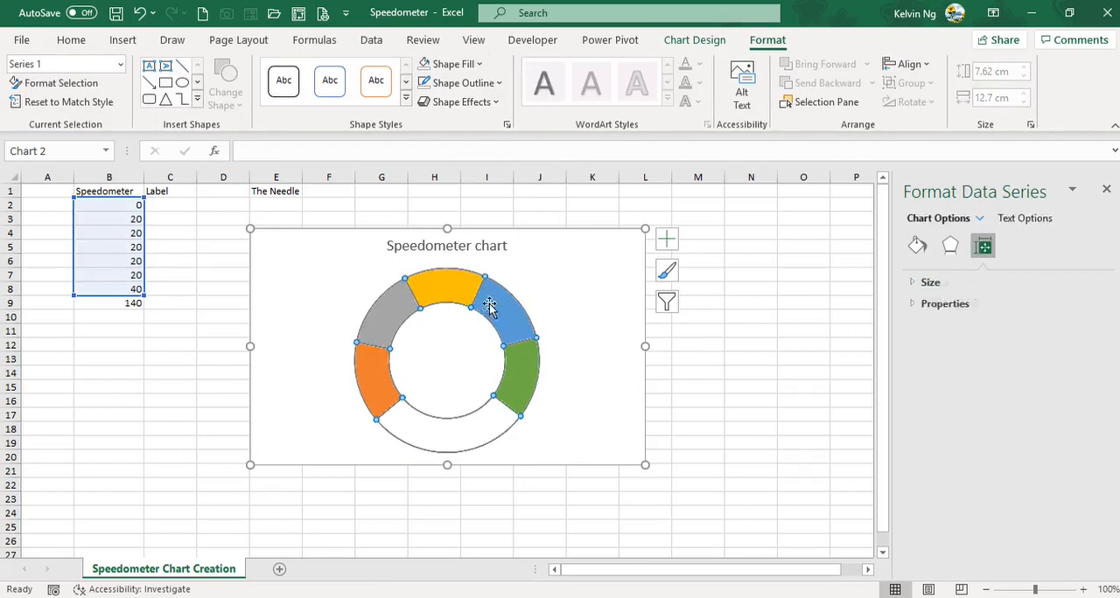
click(465, 65)
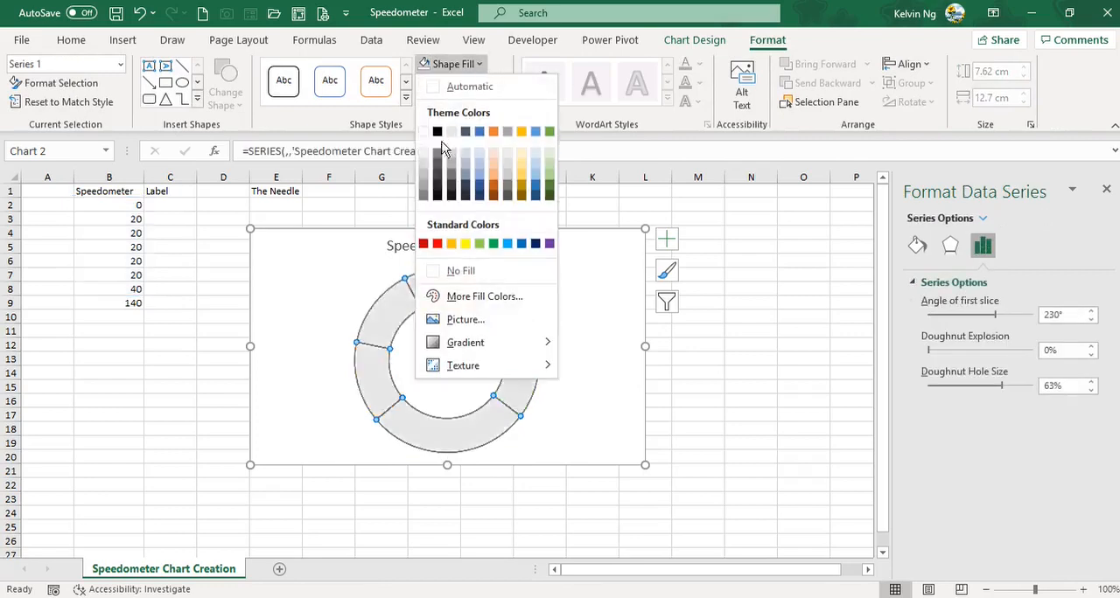
click(427, 168)
Step: Set only the large bottom slice of the gray doughnut to No Fill
click(482, 425)
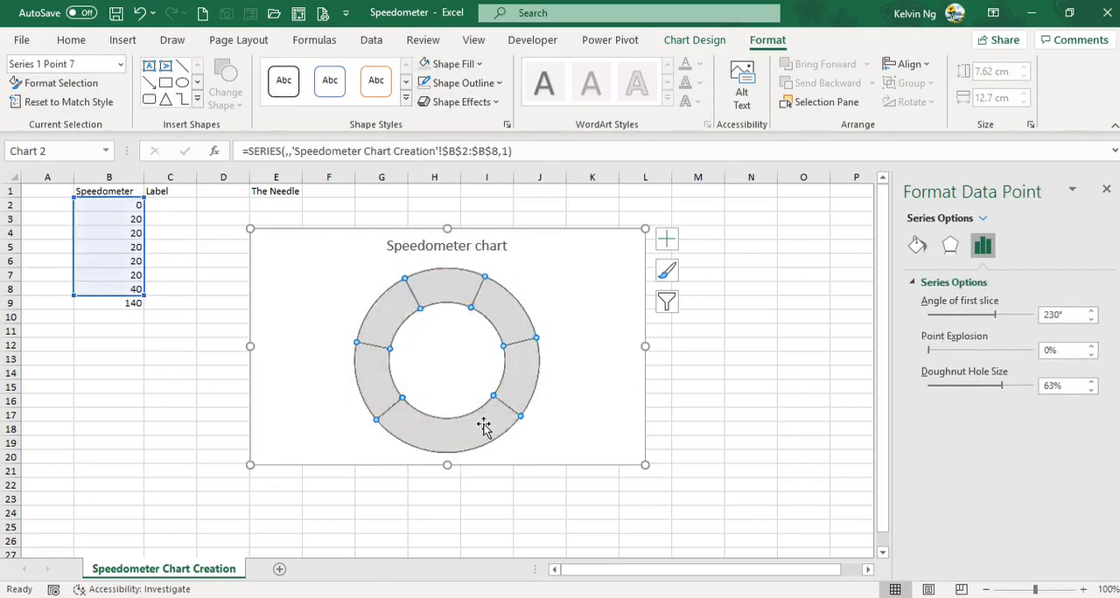
click(490, 63)
click(454, 271)
click(588, 432)
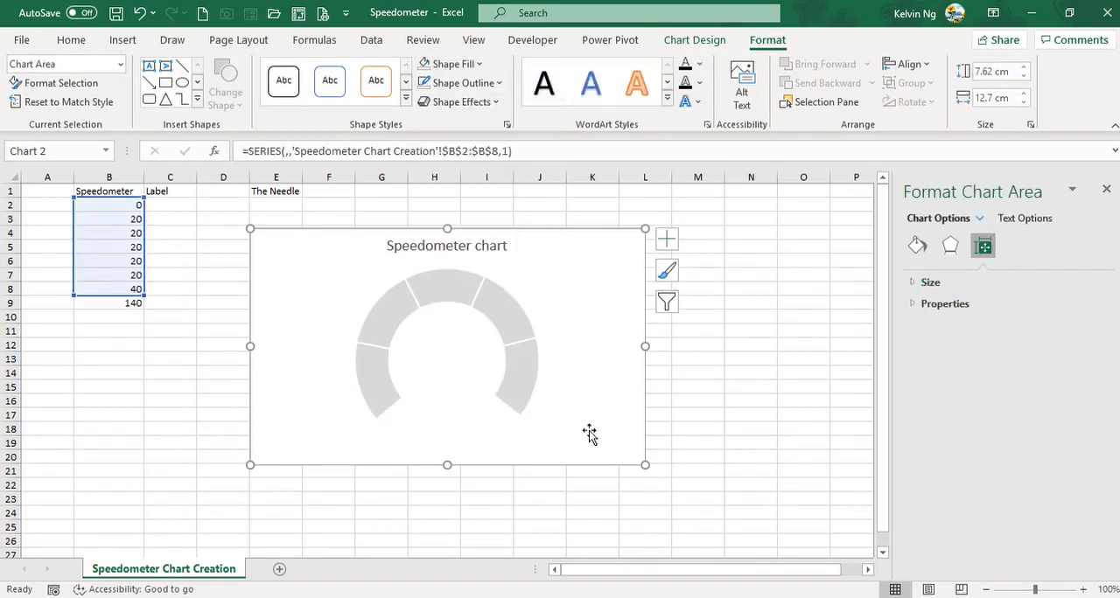
Step: Show data labels on the doughnut series and select them all
click(517, 317)
click(667, 240)
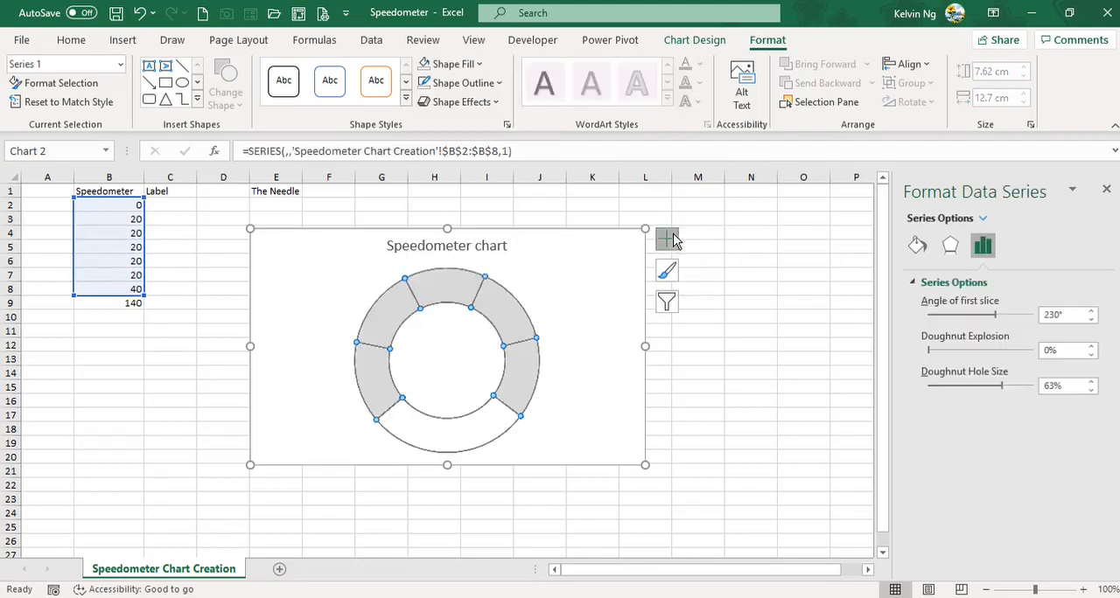
click(794, 277)
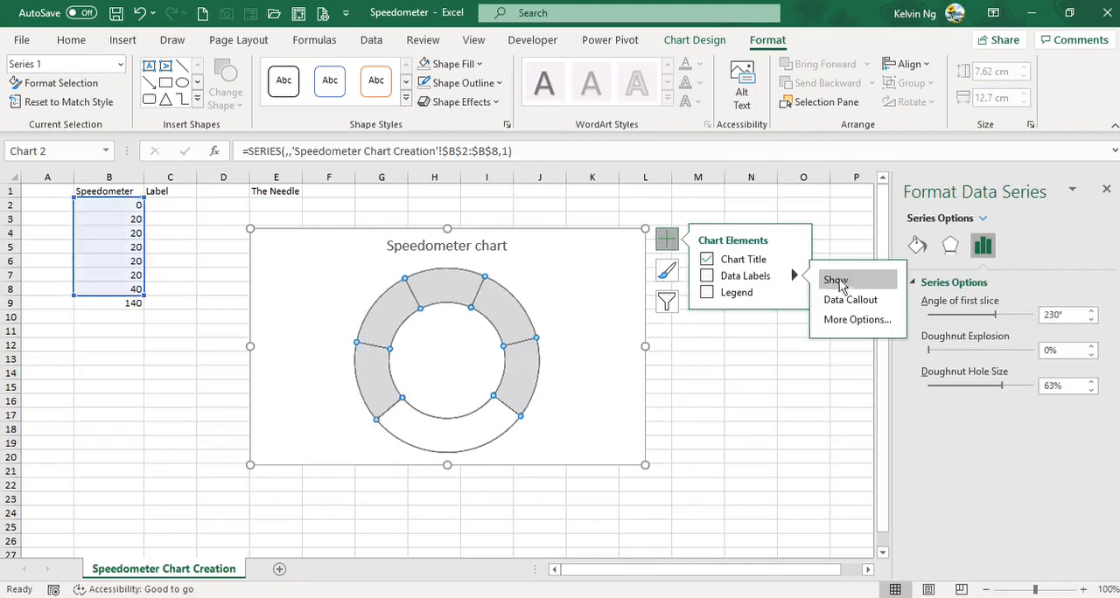
click(838, 282)
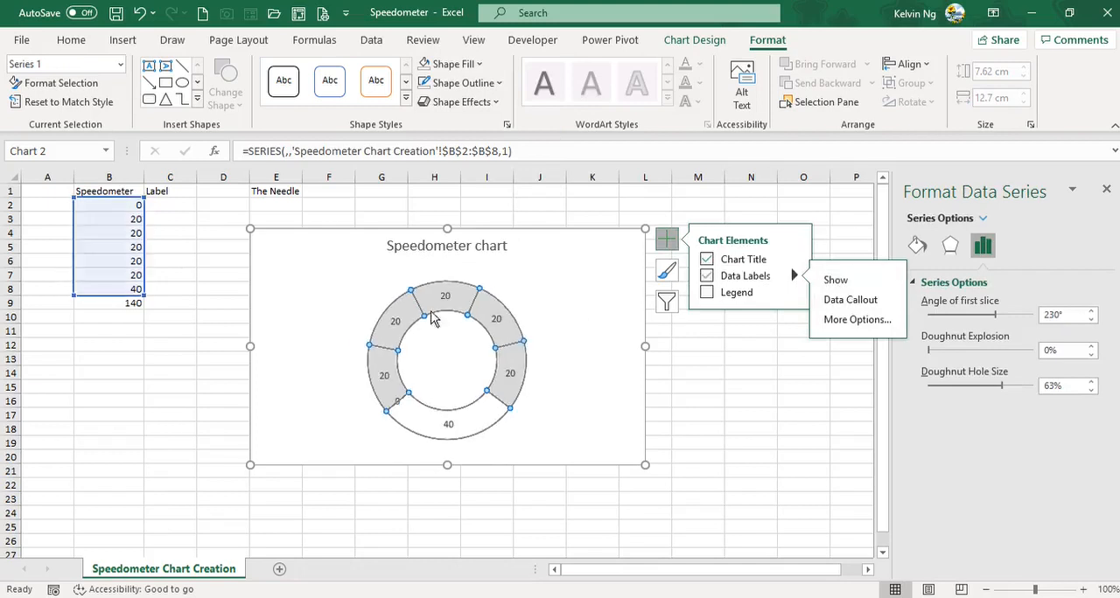
click(380, 377)
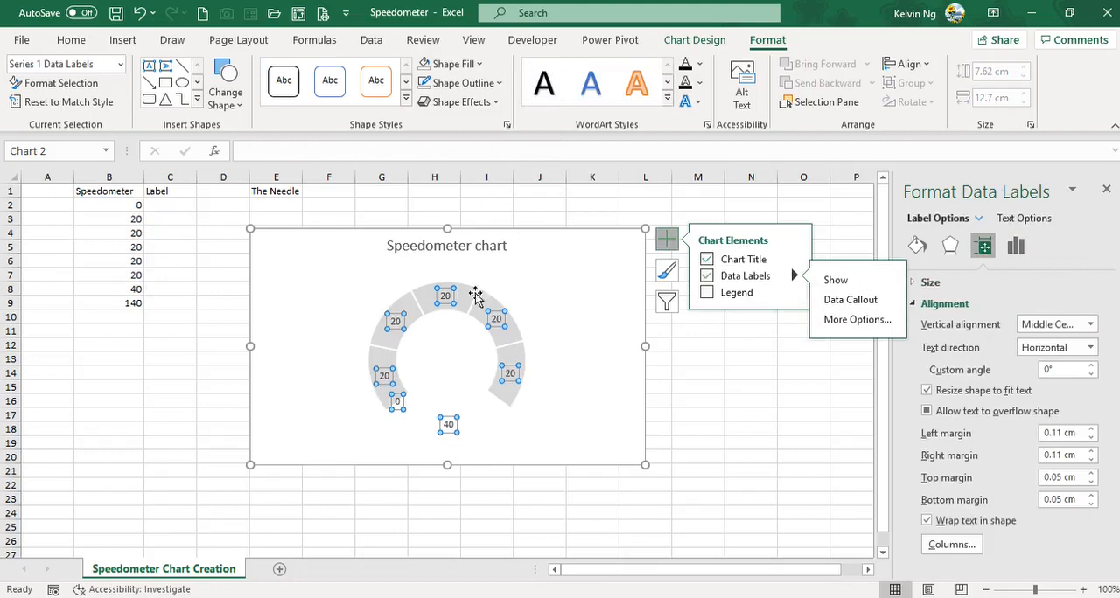
Step: Enter the running total =SUM($B$2:B2) in C2 under Label and fill it down to C7
click(200, 302)
click(166, 205)
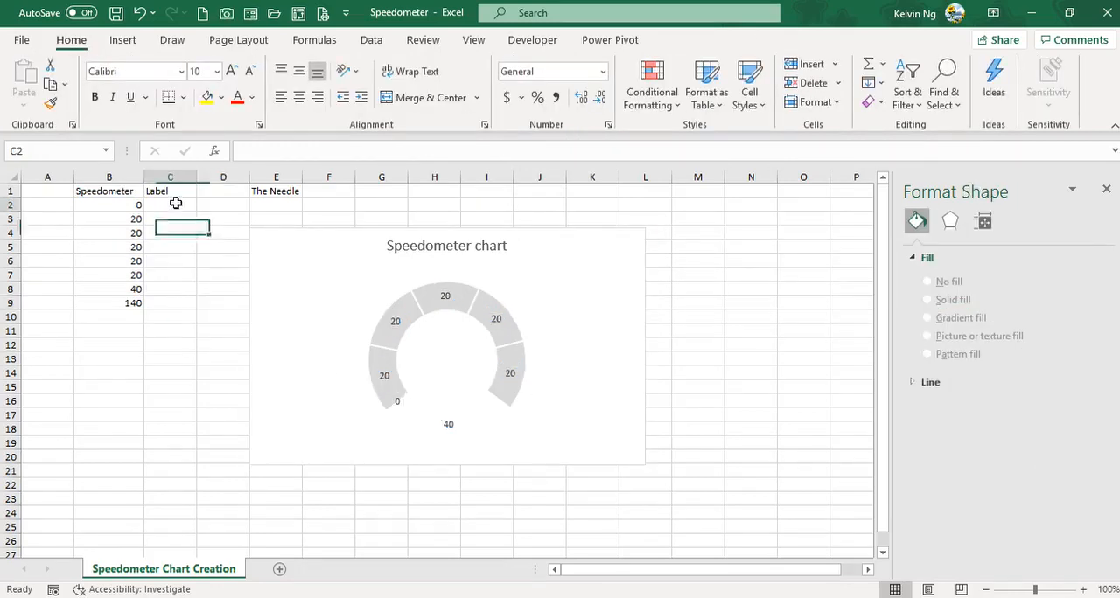
text(=sum)
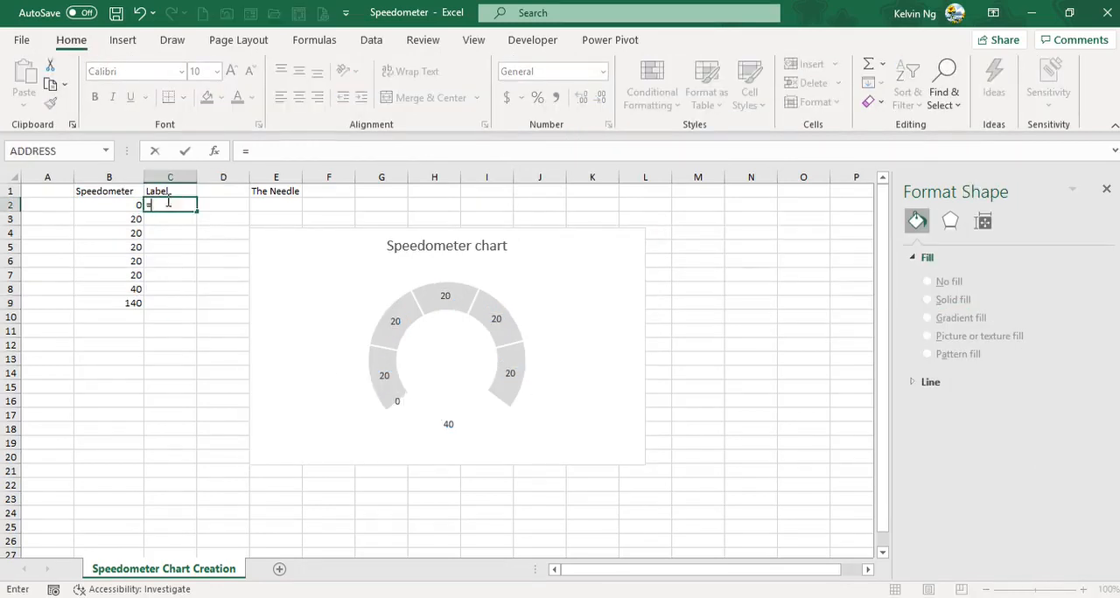
key(Tab)
key(Left)
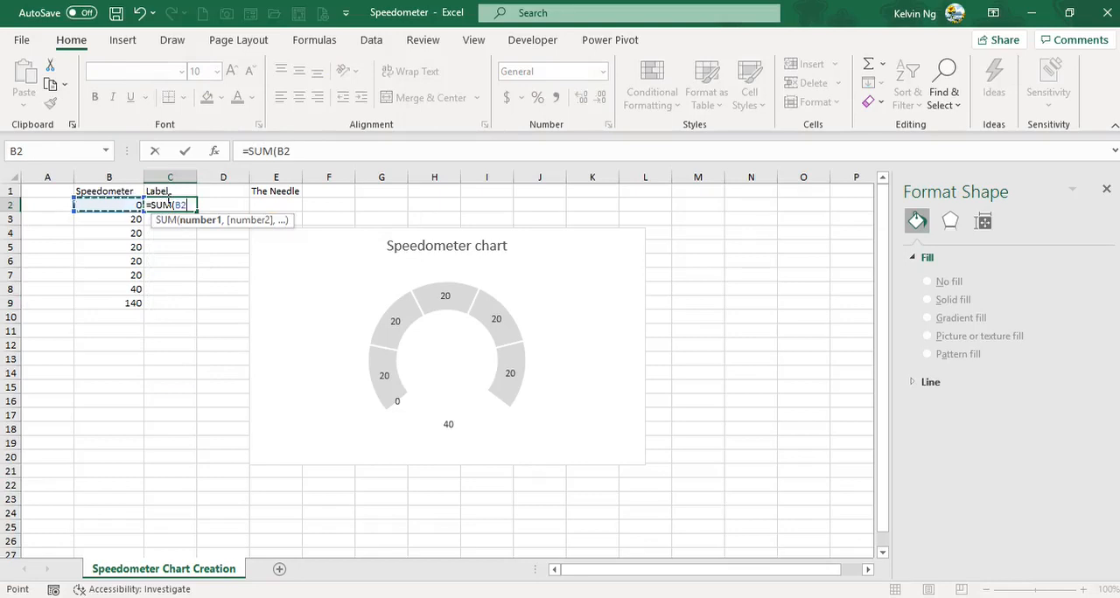
key(F8)
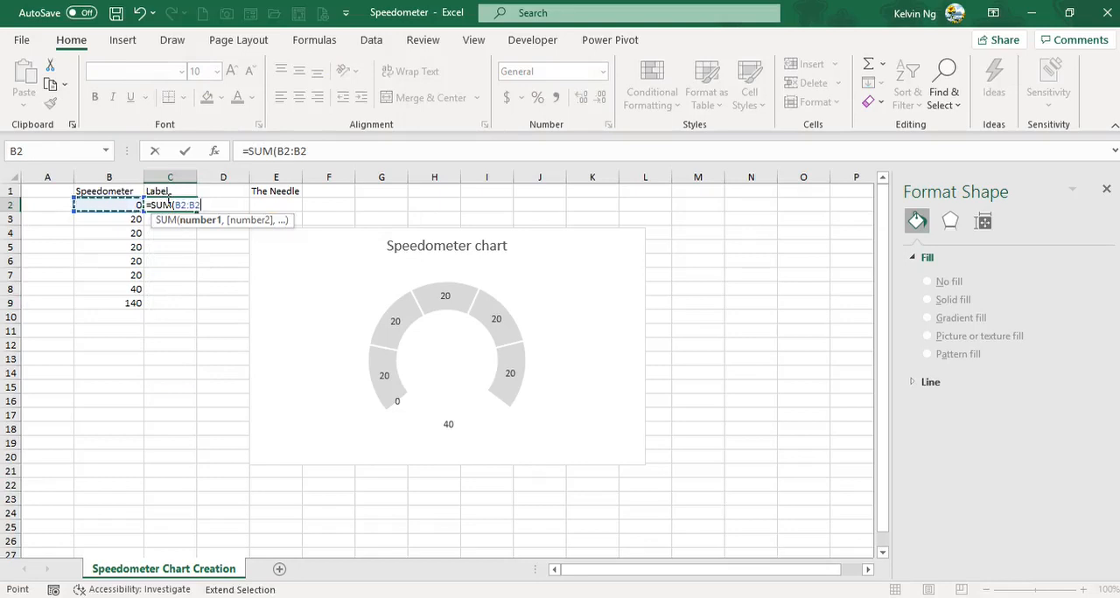
text())
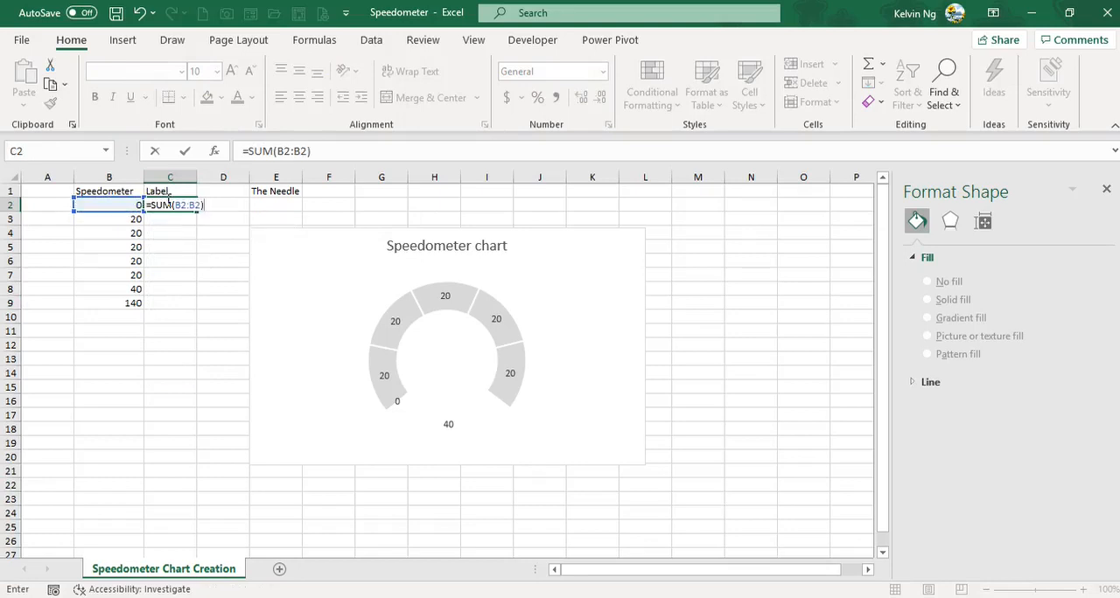
click(178, 205)
key(F4)
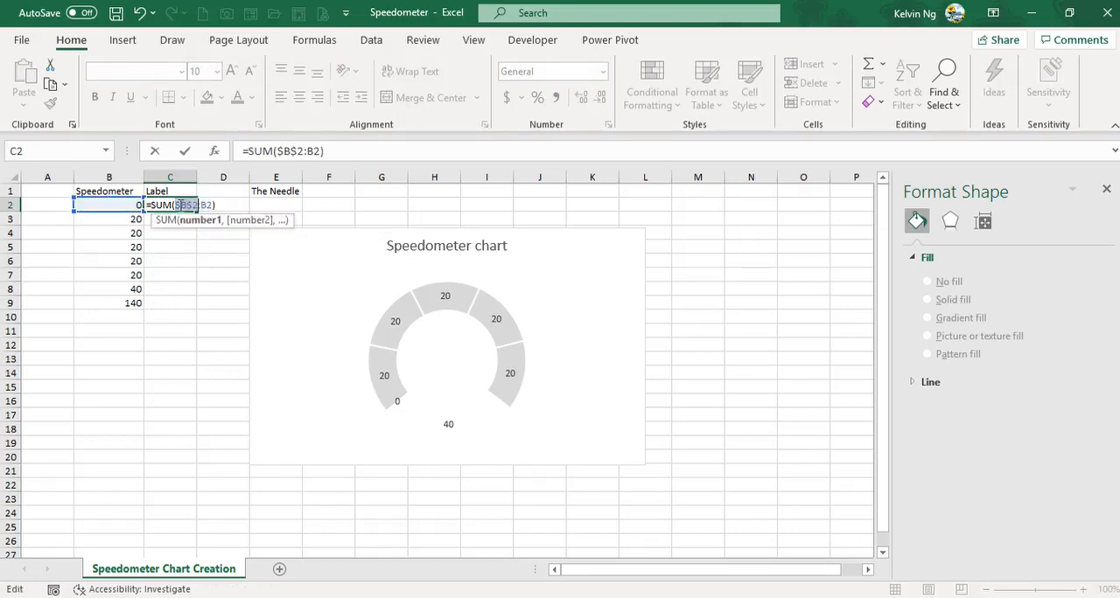
key(Return)
click(180, 206)
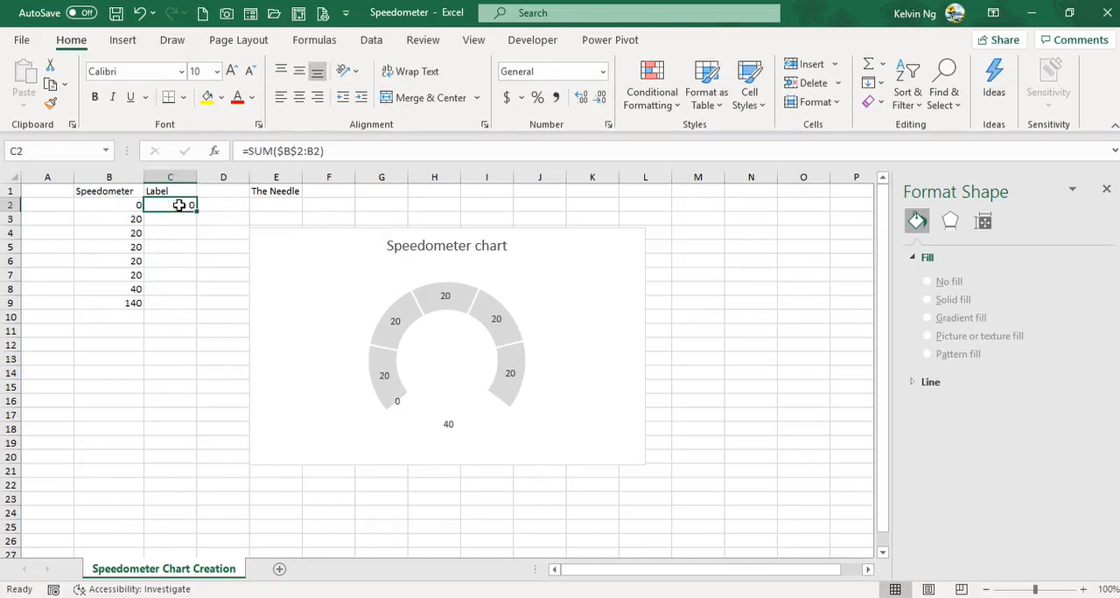
drag(195, 212, 193, 280)
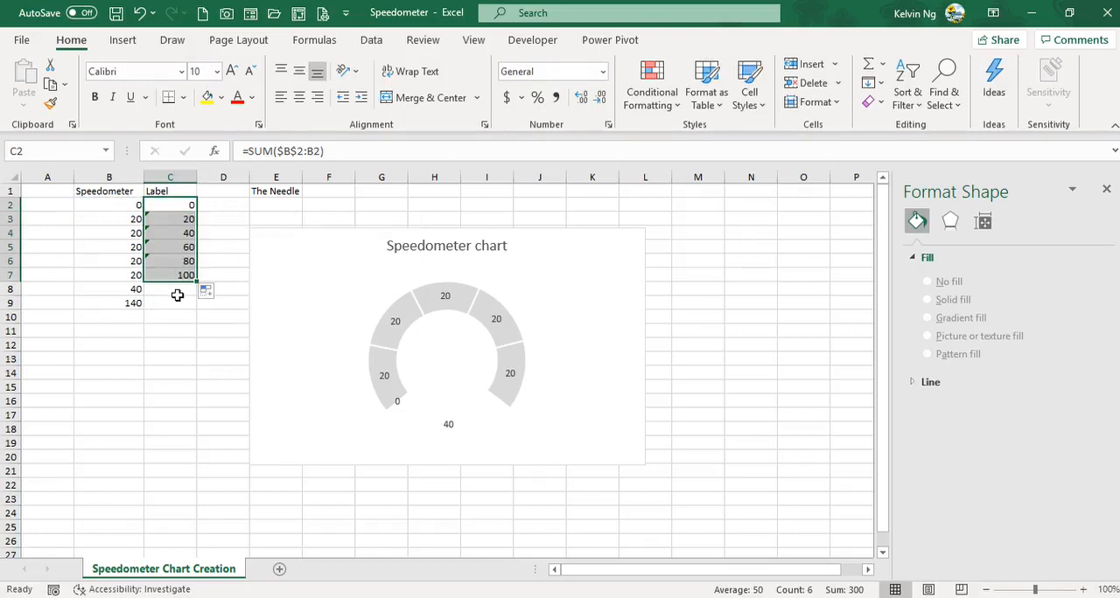
Step: Make the data labels take their text from cells C2:C7, and turn off Value and Show Leader Lines
click(392, 324)
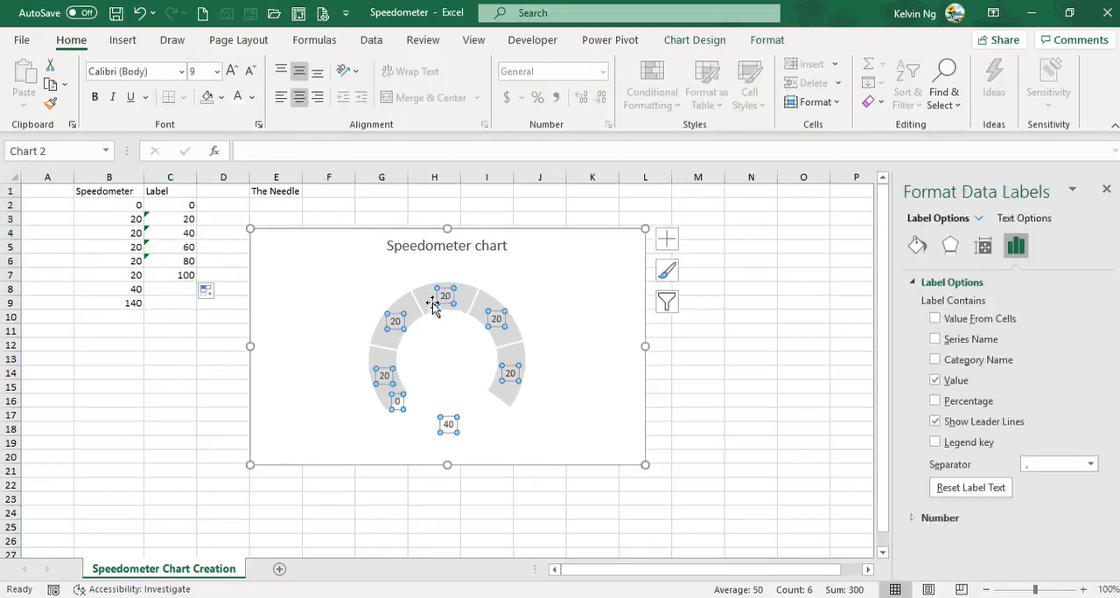
click(942, 318)
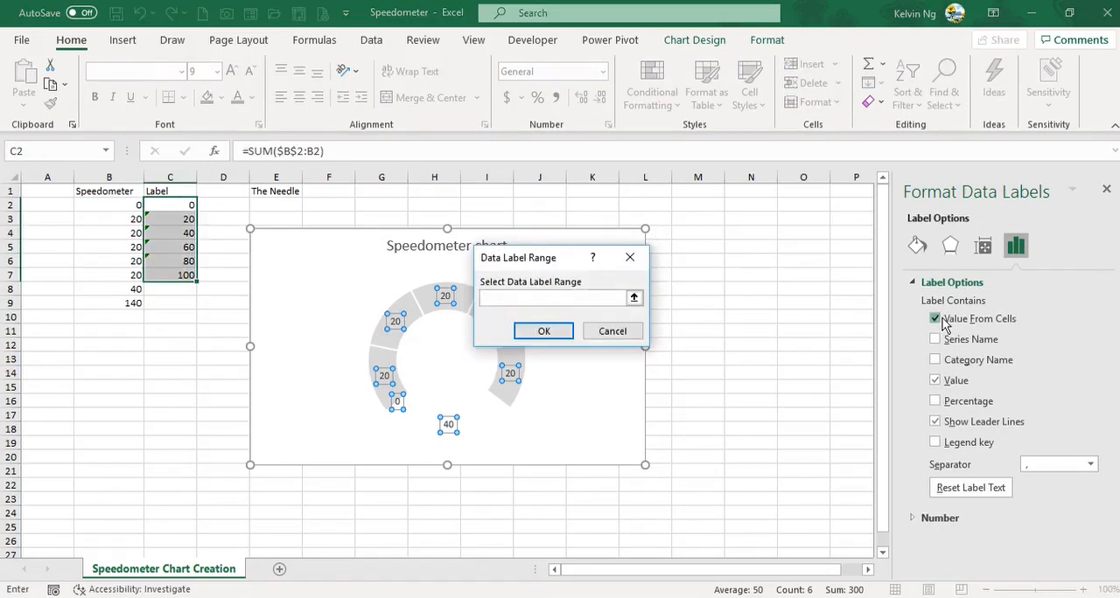
drag(183, 205, 175, 277)
click(538, 330)
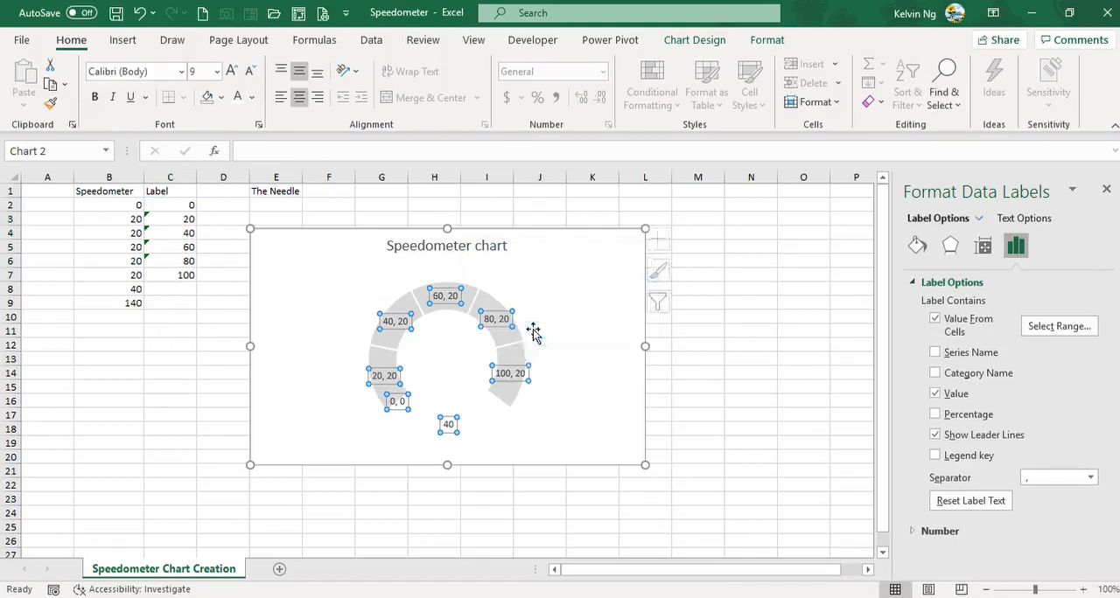
click(954, 395)
click(956, 437)
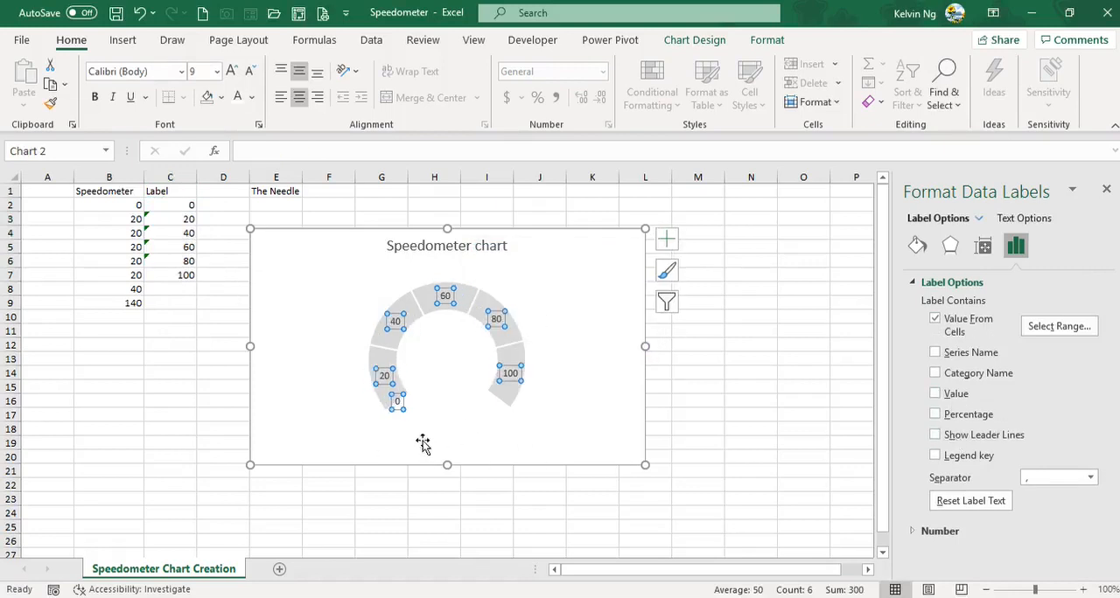
Step: Move the labels 0 to 100 inside the ring, placing each at its segment boundary from the dial's start to its end
click(398, 399)
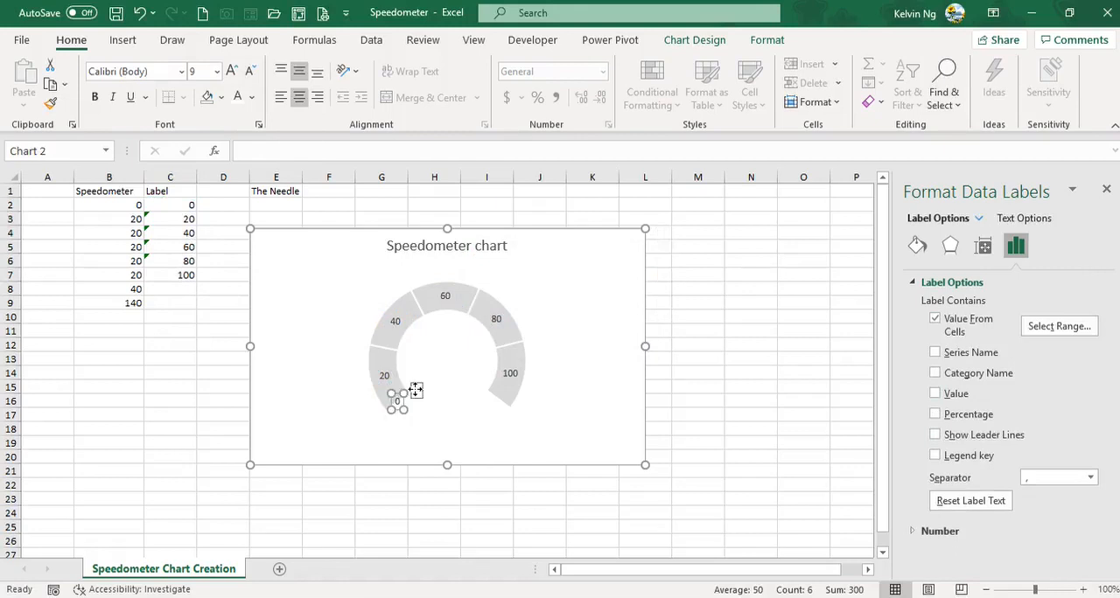
drag(411, 389, 412, 389)
drag(386, 378, 475, 389)
click(444, 297)
click(509, 374)
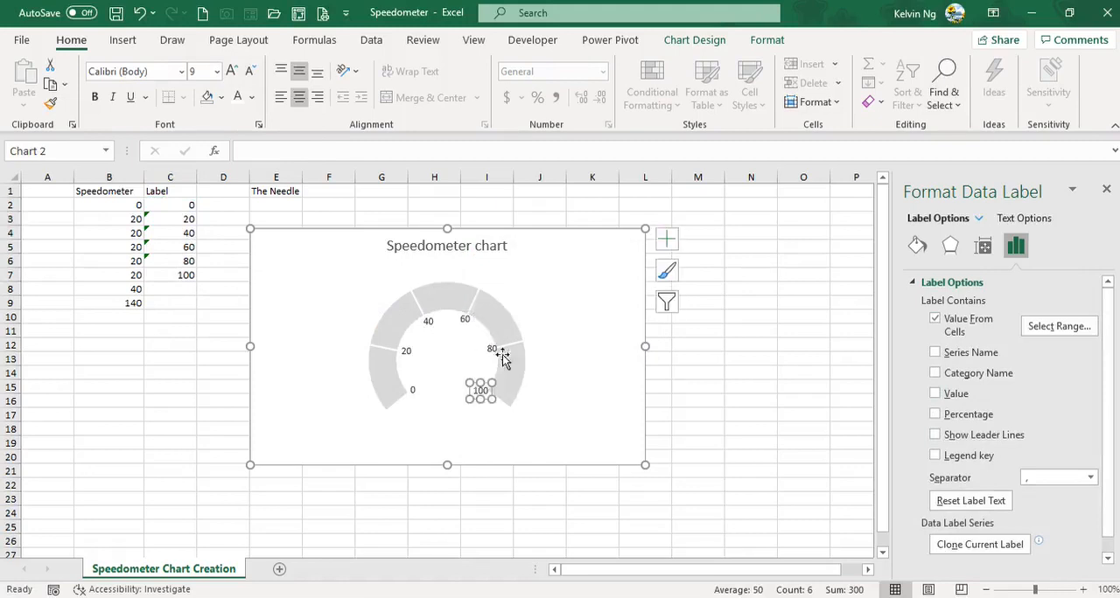
Step: Nudge the 80 and 60 labels slightly further inward from the ring
click(492, 348)
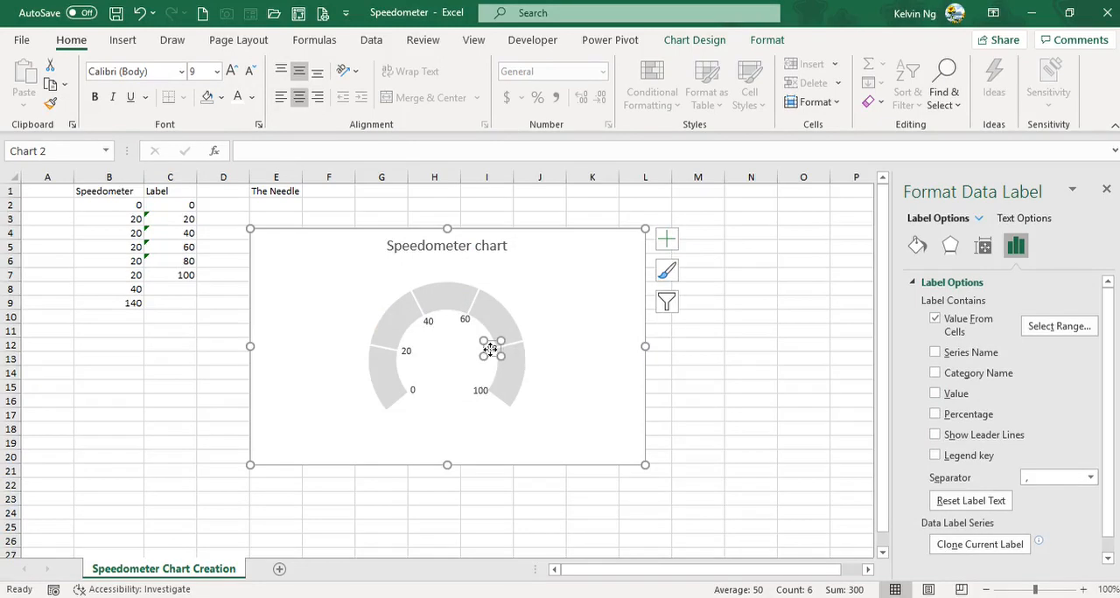
drag(487, 350, 481, 351)
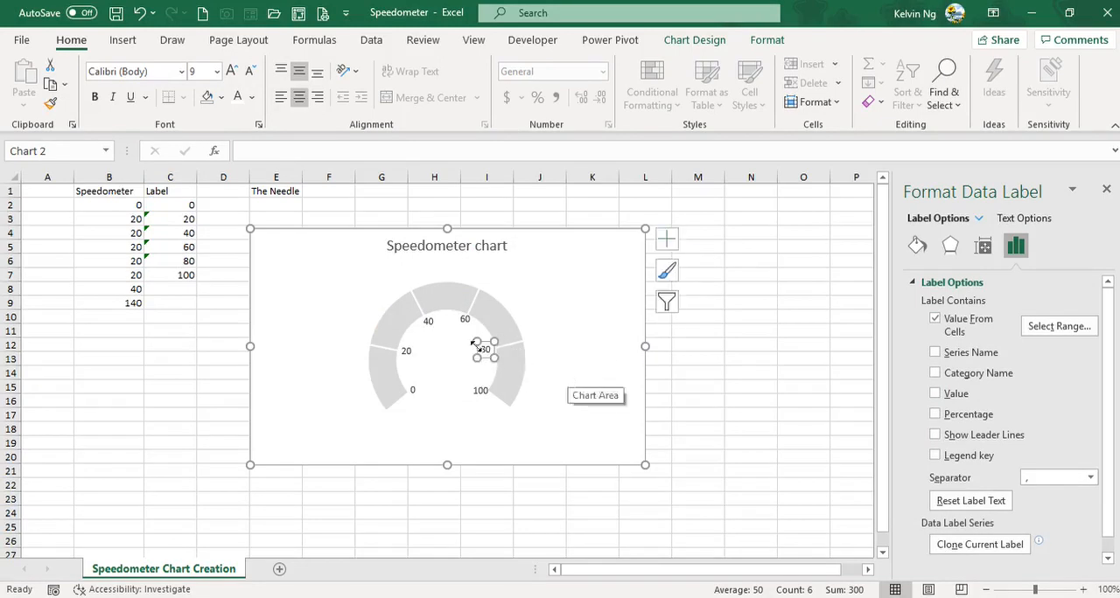
click(465, 319)
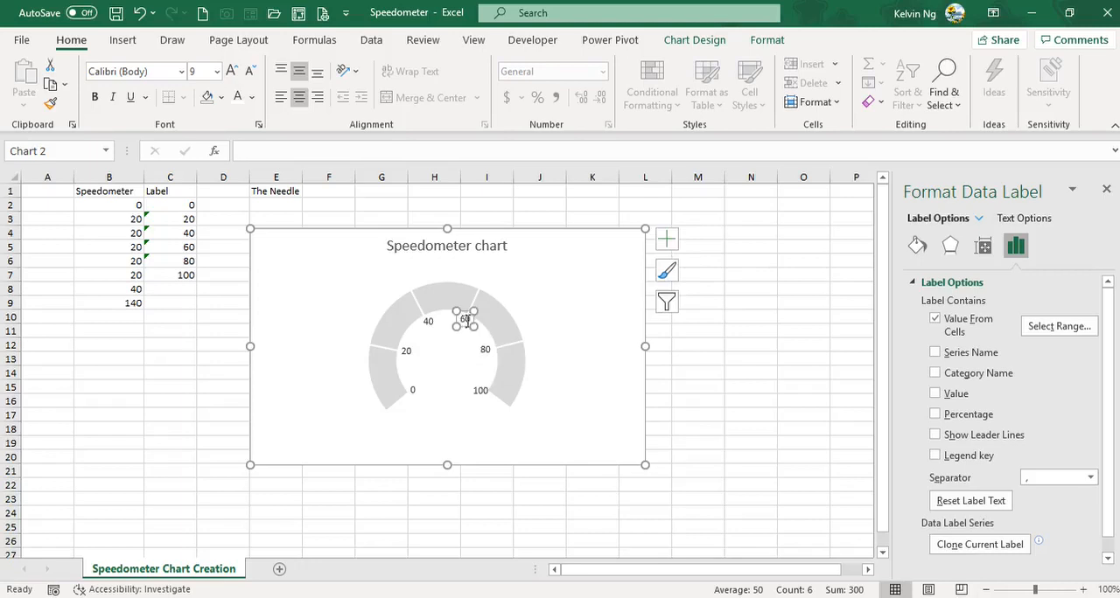
drag(465, 322, 465, 328)
click(576, 388)
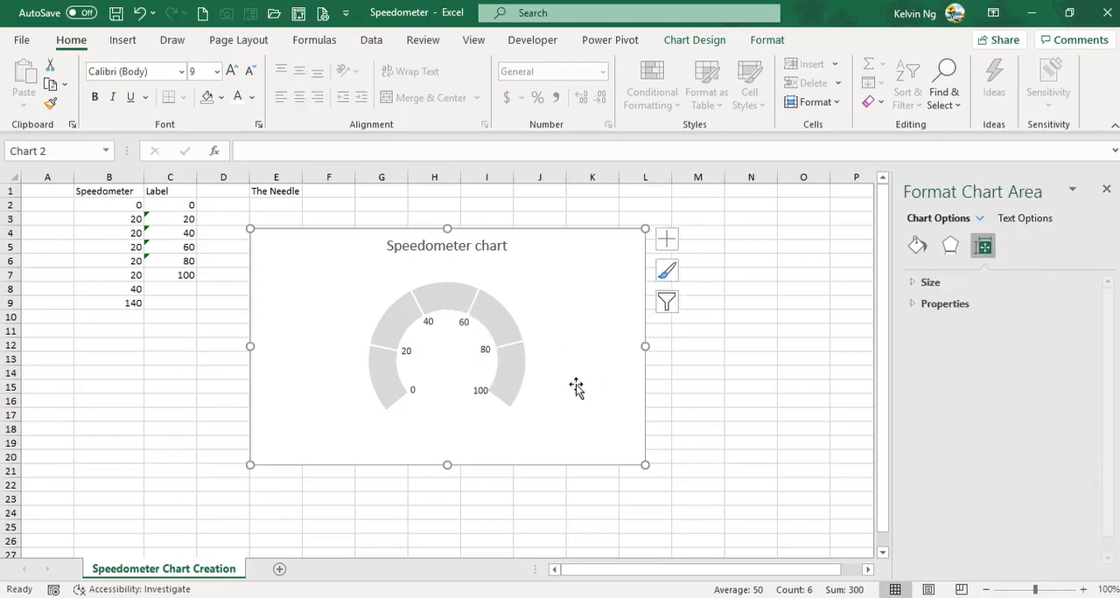
Step: Try to nudge the 60 label further inward, and undo the resulting shift of the plot area
click(463, 323)
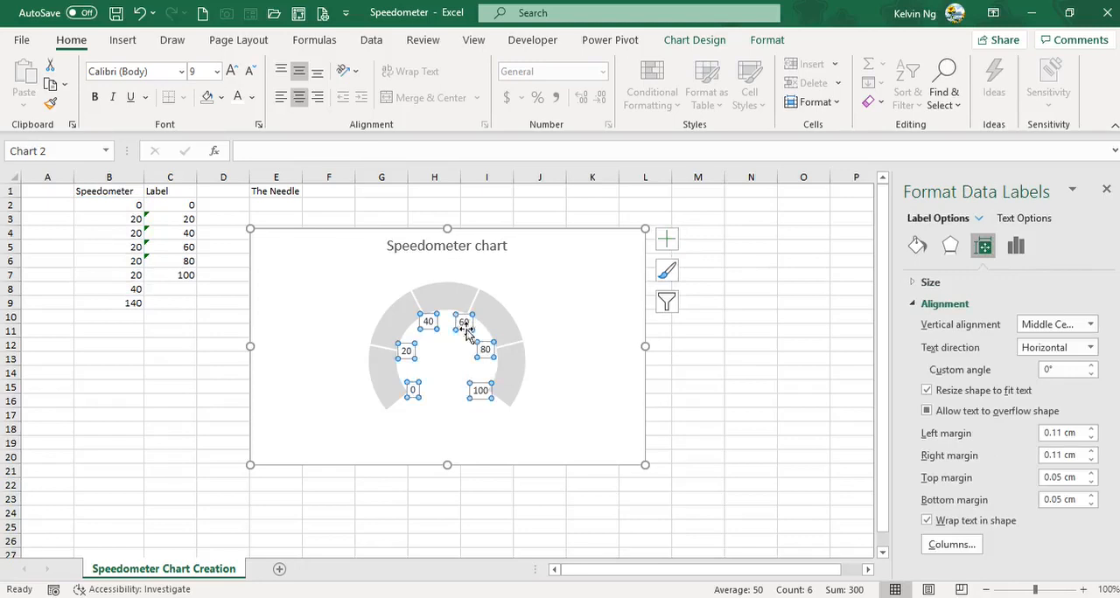
click(464, 324)
drag(465, 325, 467, 330)
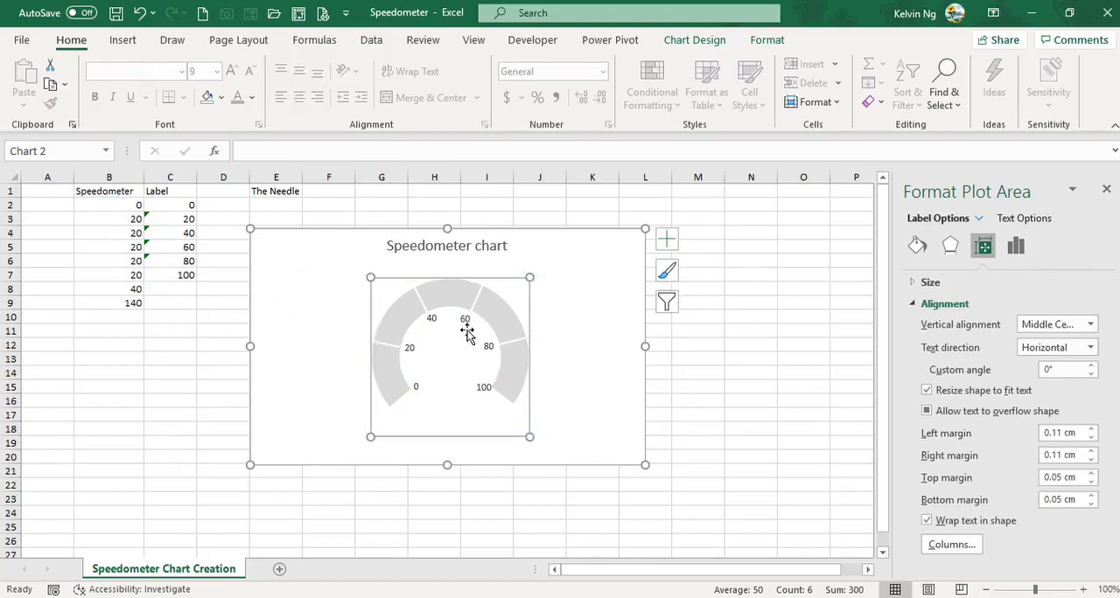
key(ctrl+z)
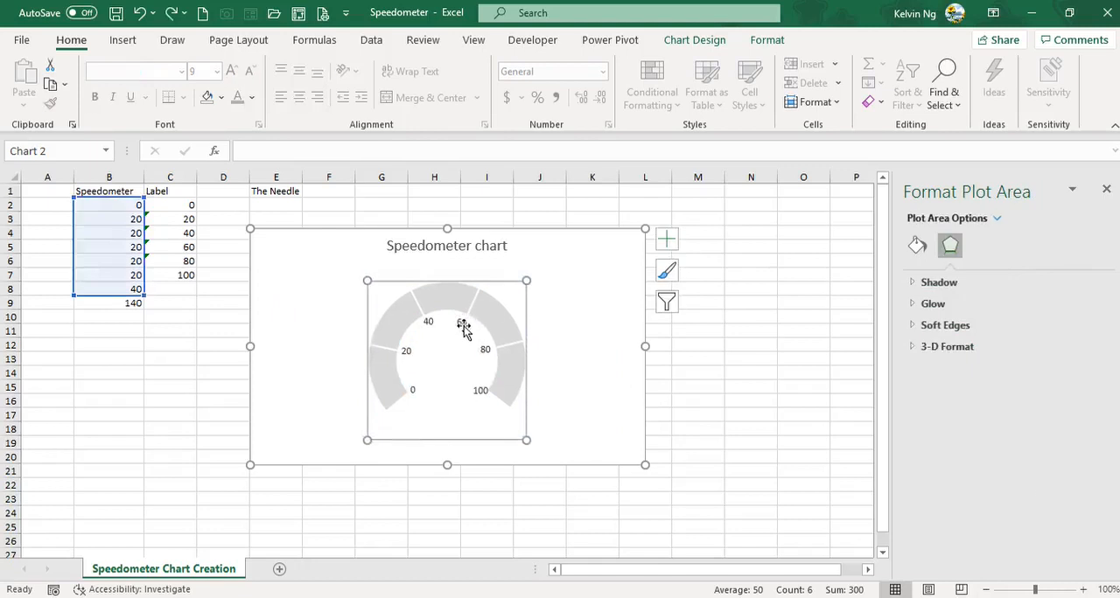
click(464, 326)
click(464, 323)
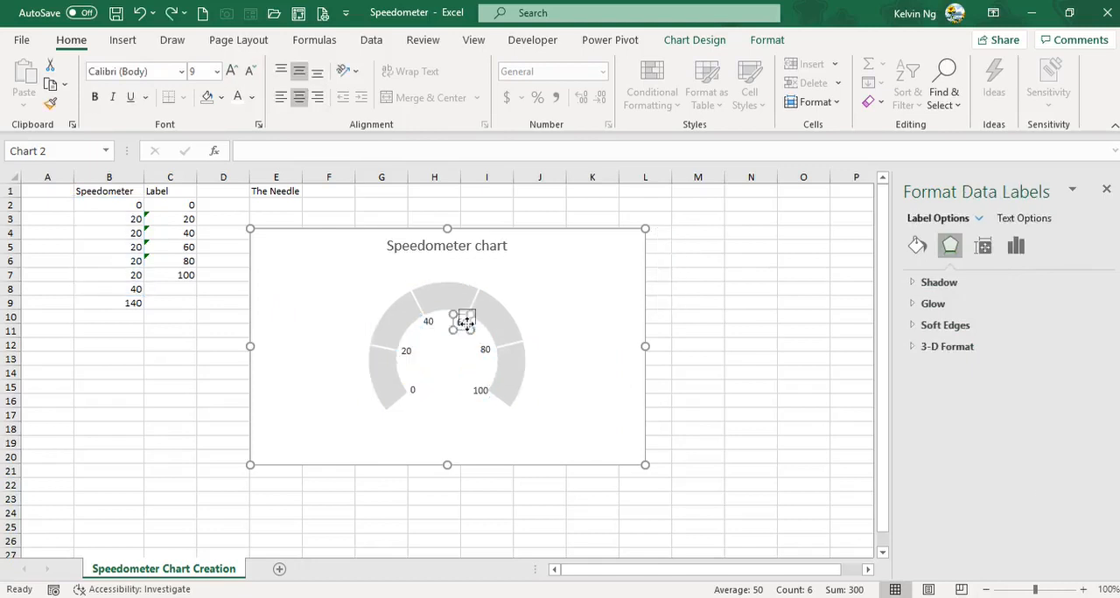
click(563, 346)
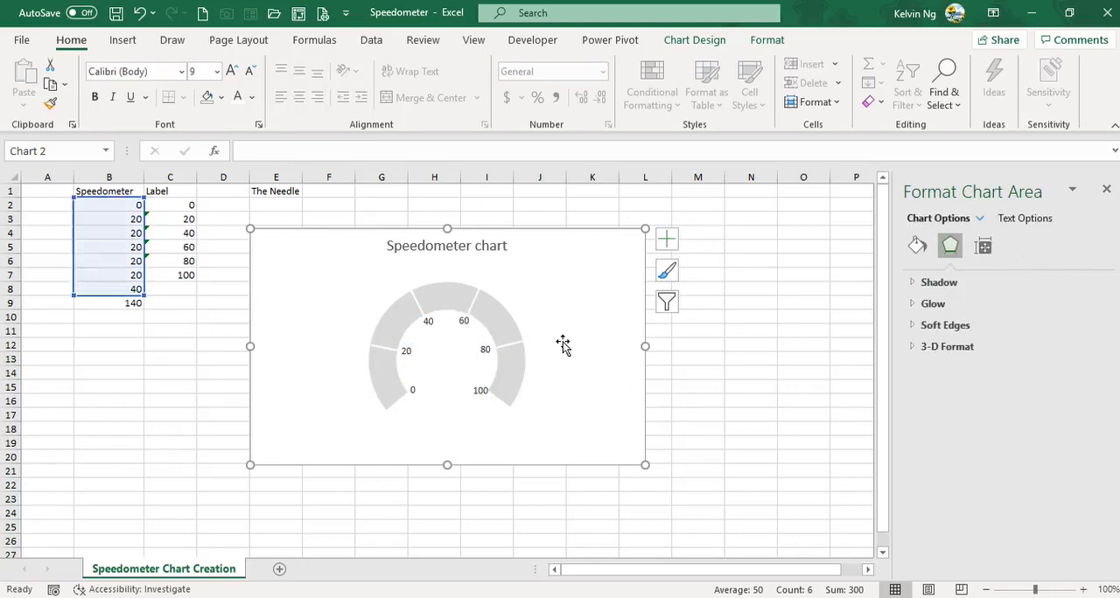
Step: Nudge the 100 label slightly further inward from the ring
click(480, 392)
click(475, 395)
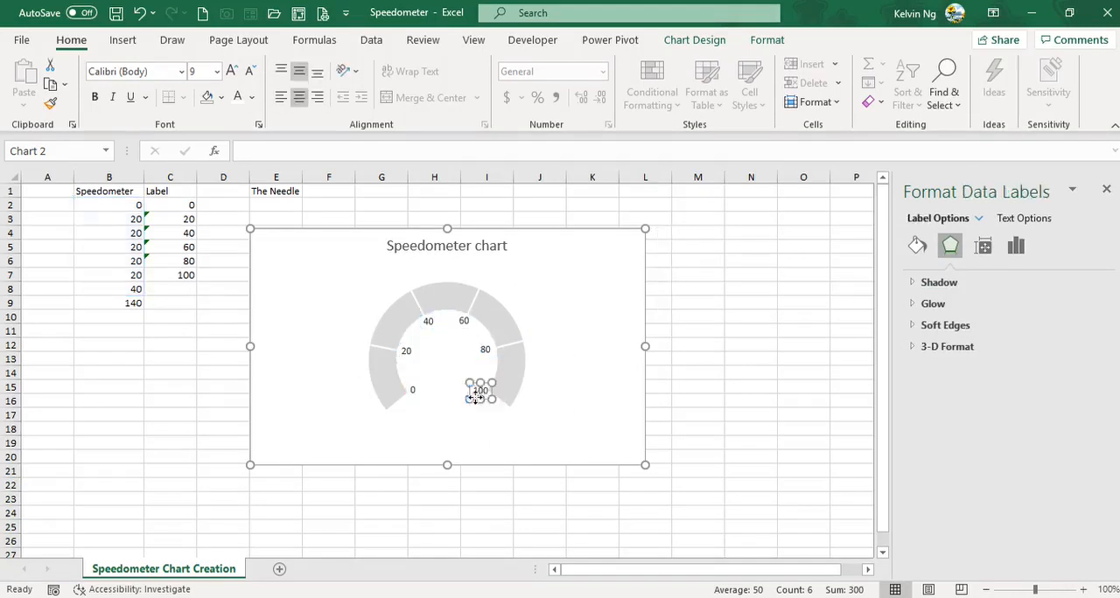
drag(474, 397, 471, 396)
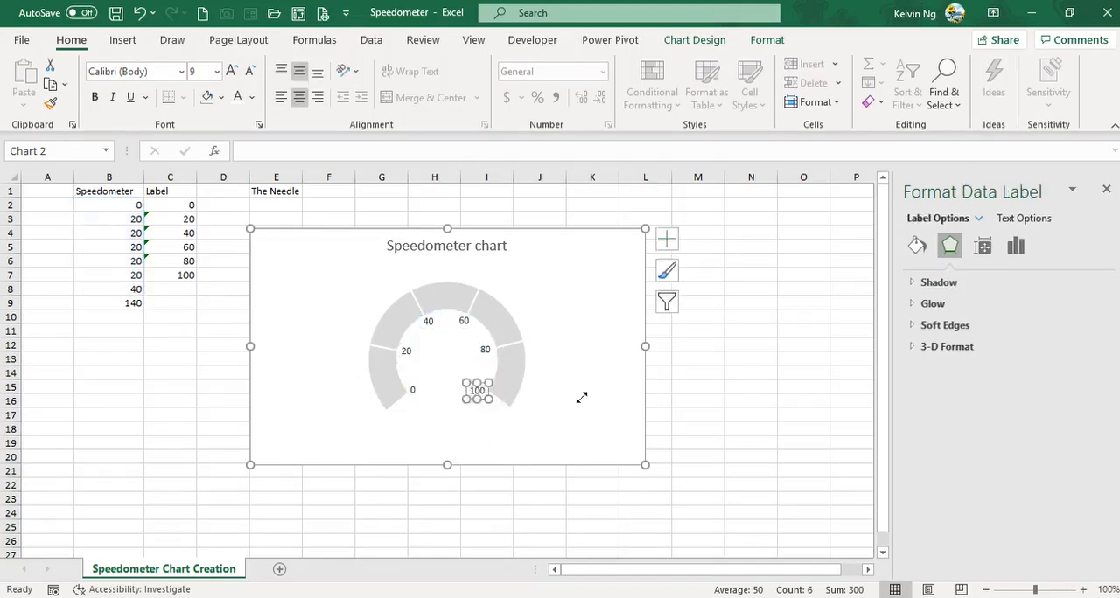
click(591, 404)
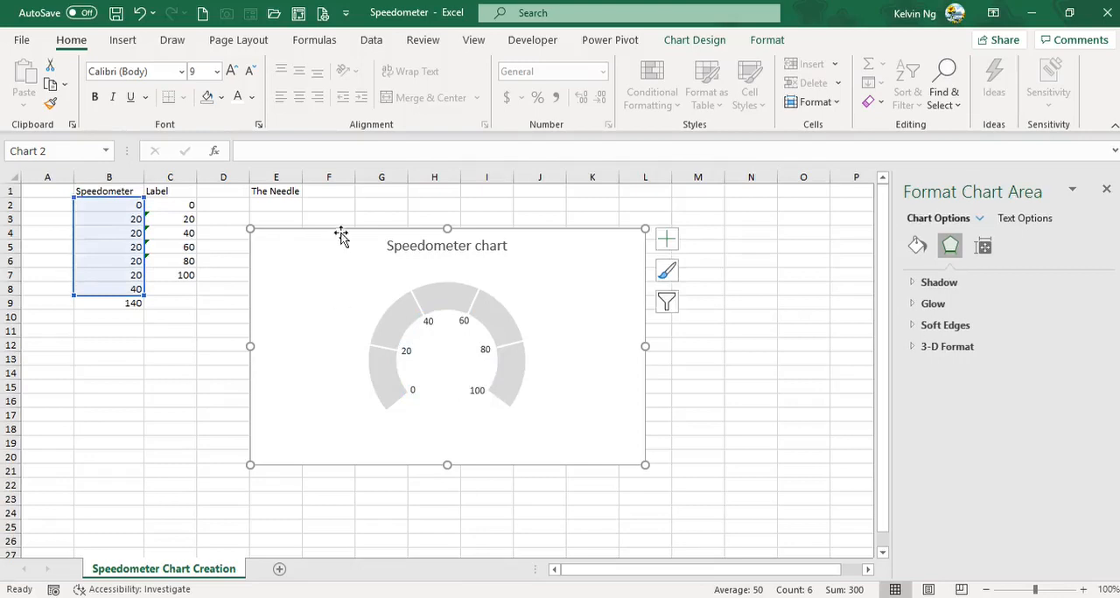
Step: Move the chart down to free the cells under The Needle, and enter 80 in E2 and 1 in E3
drag(342, 234, 336, 293)
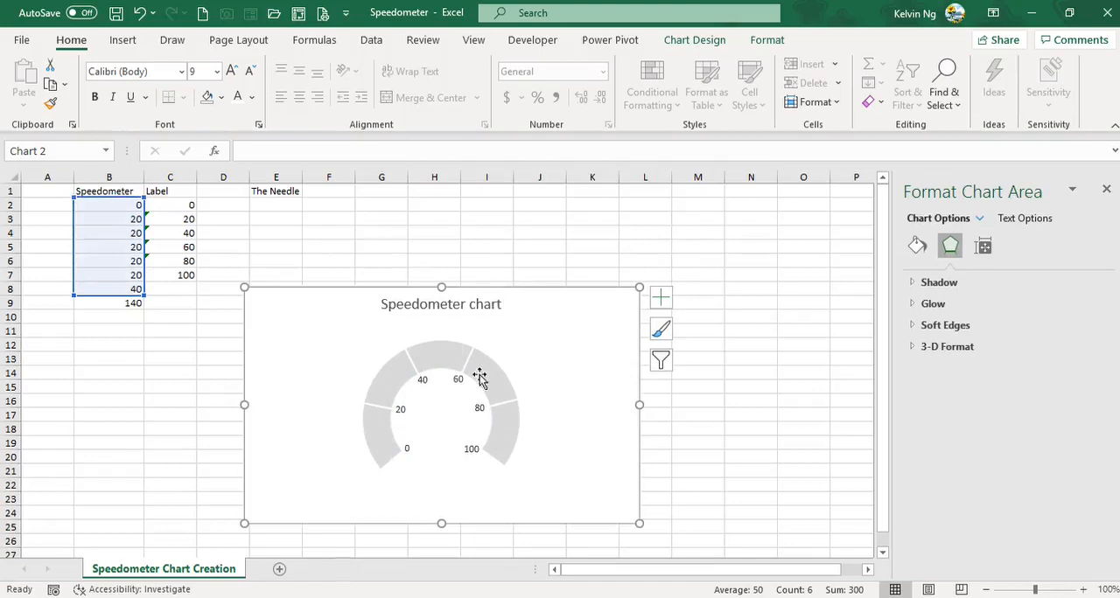
click(290, 204)
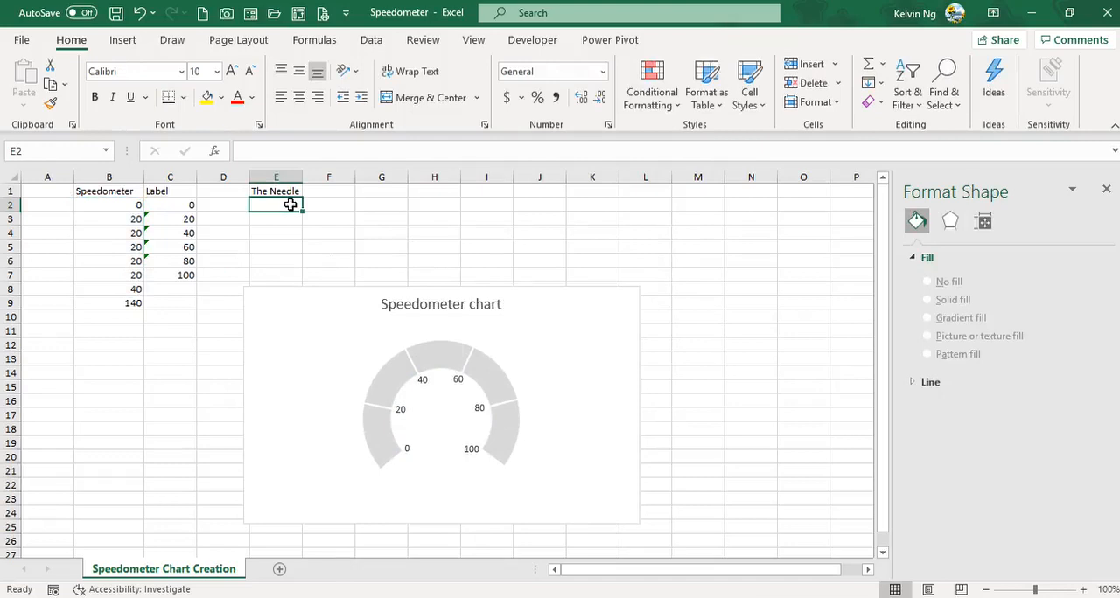
text(80)
key(Return)
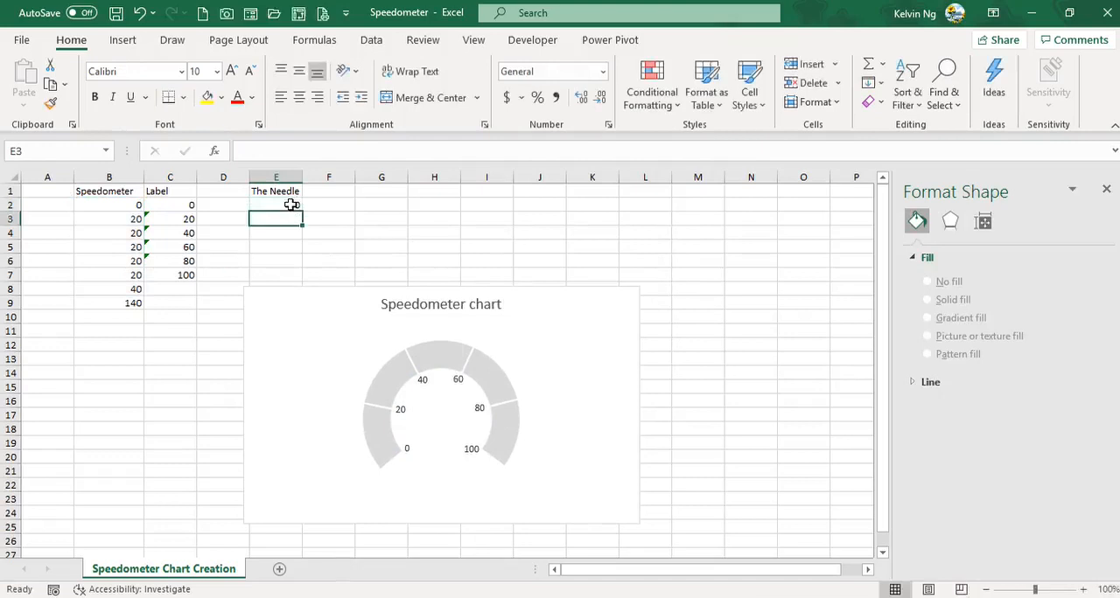
text(1)
key(Return)
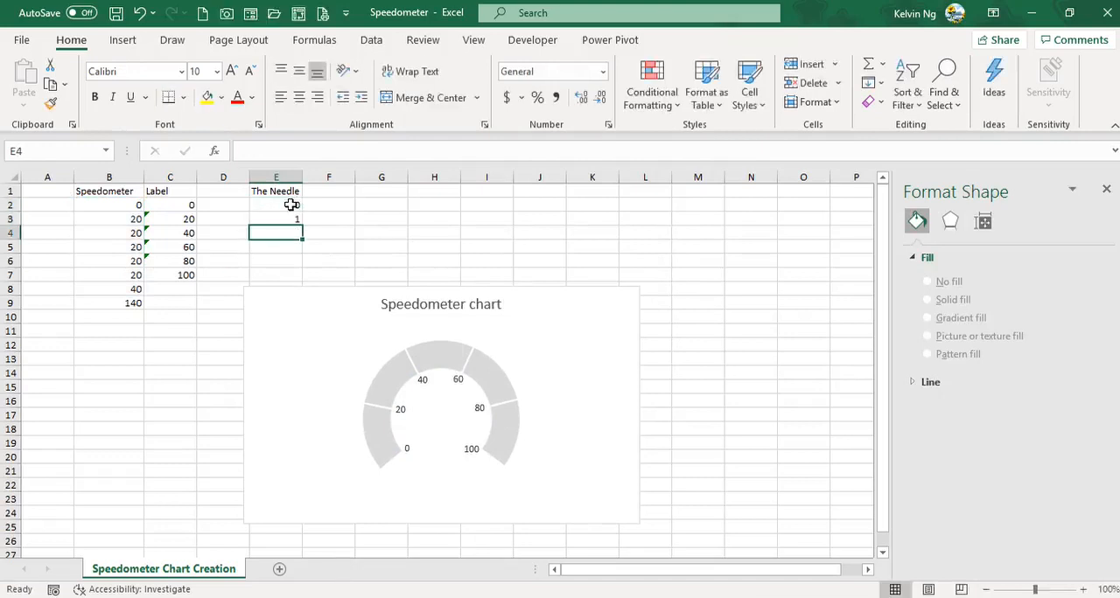
Step: Enter the formula =B9-E2-E3 in cell E4 for the remainder of the needle data
text(=)
click(115, 305)
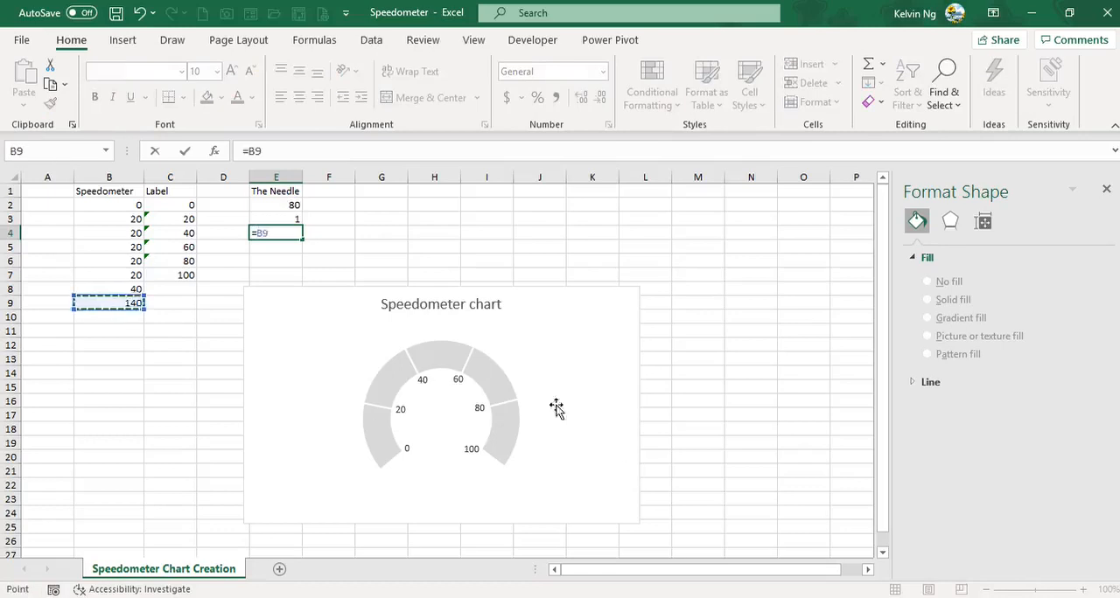
text(-)
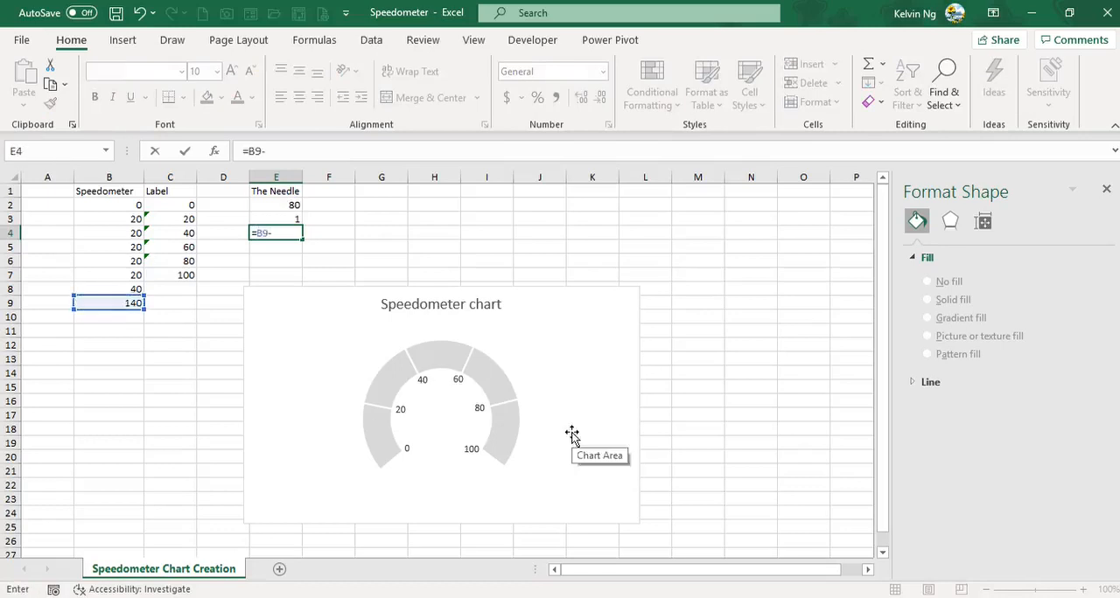
click(289, 206)
text(-)
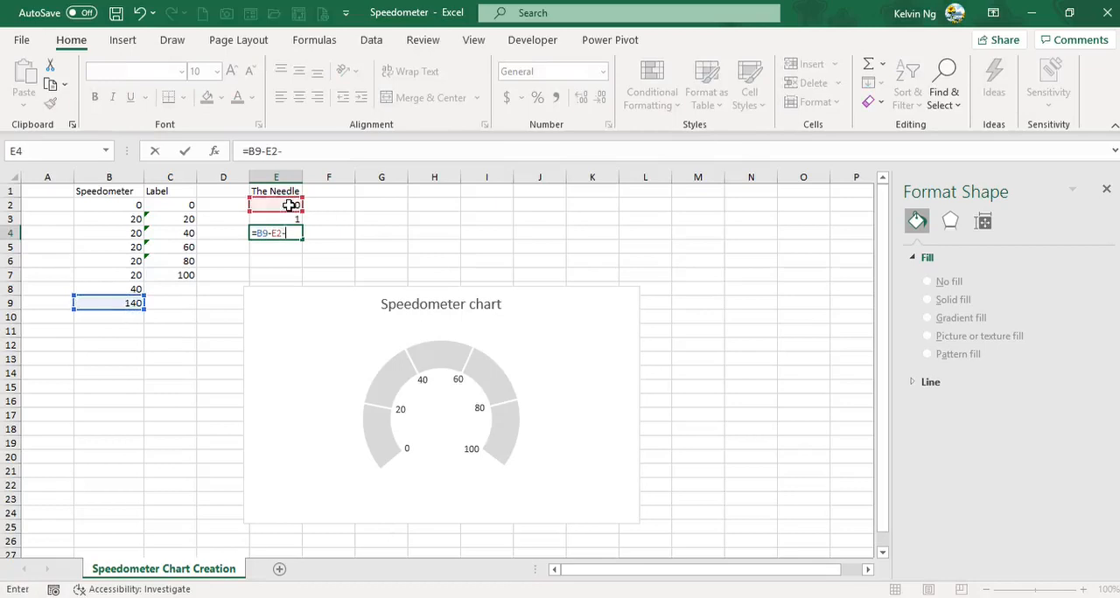
click(279, 217)
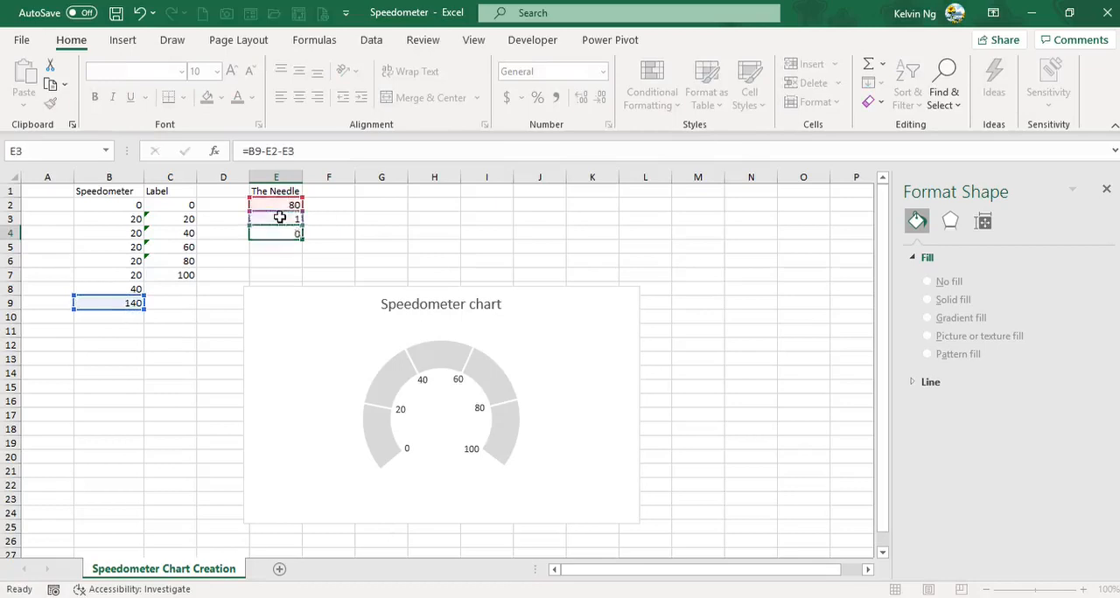
key(Return)
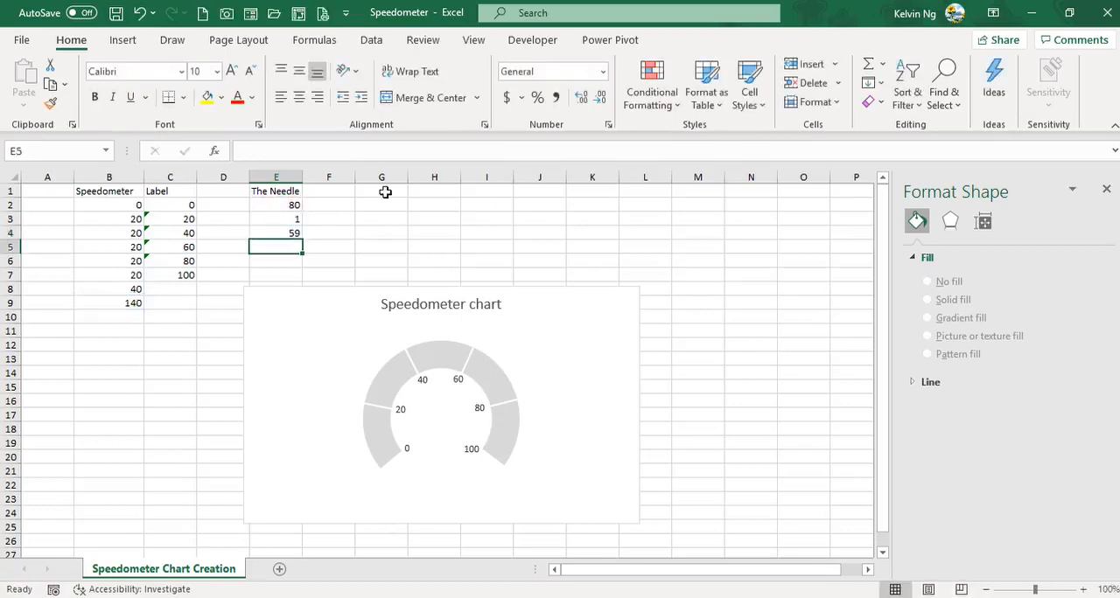
Step: Add the header fill in G1 and link G2 to the needle value with =E2
click(385, 192)
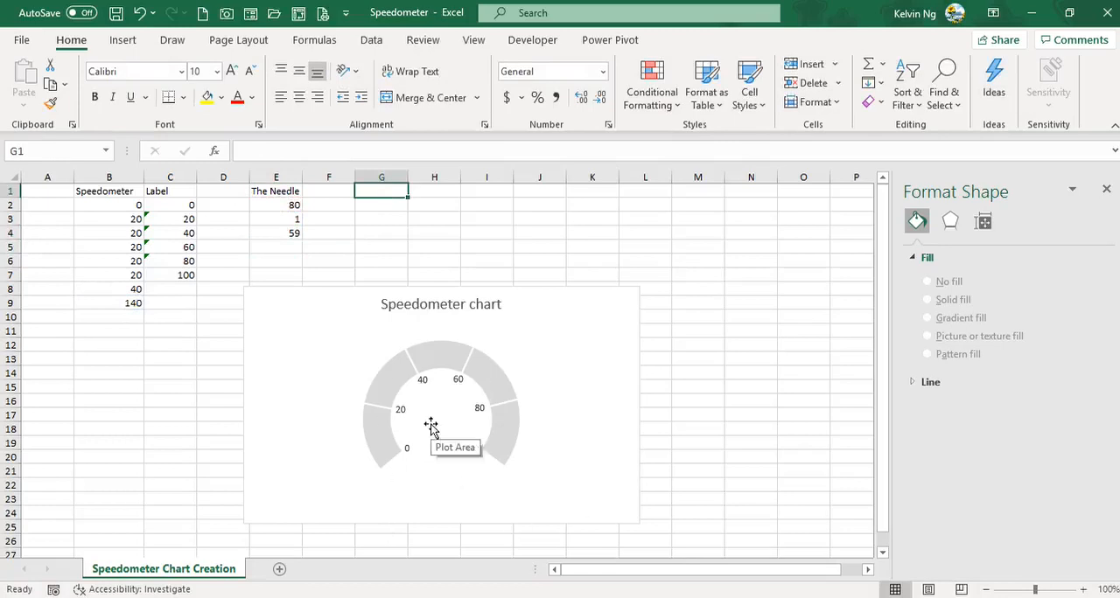
text(f)
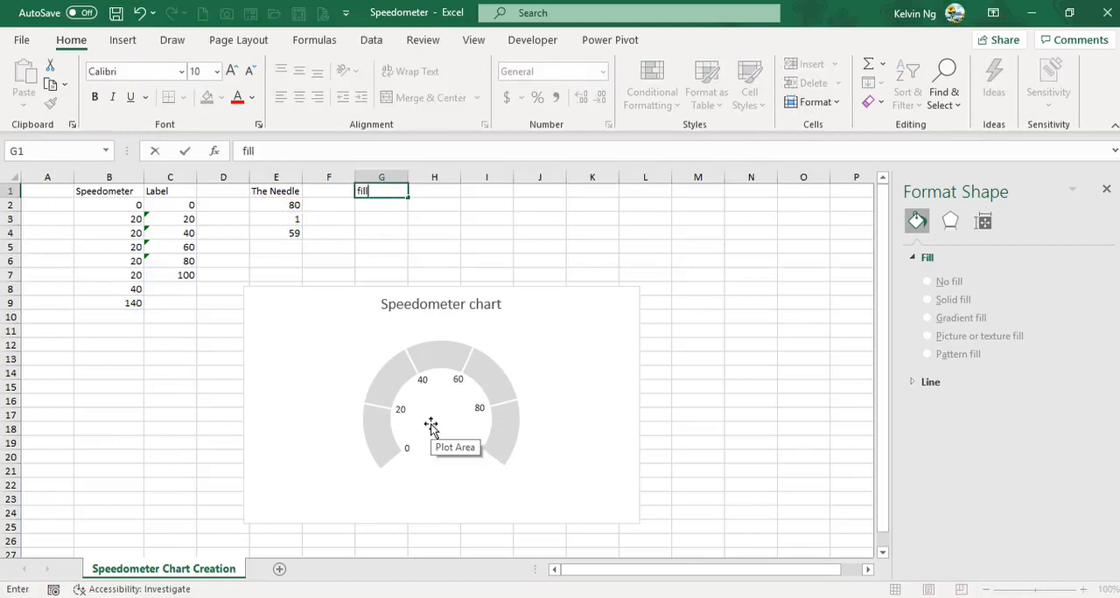
text(ill)
key(Return)
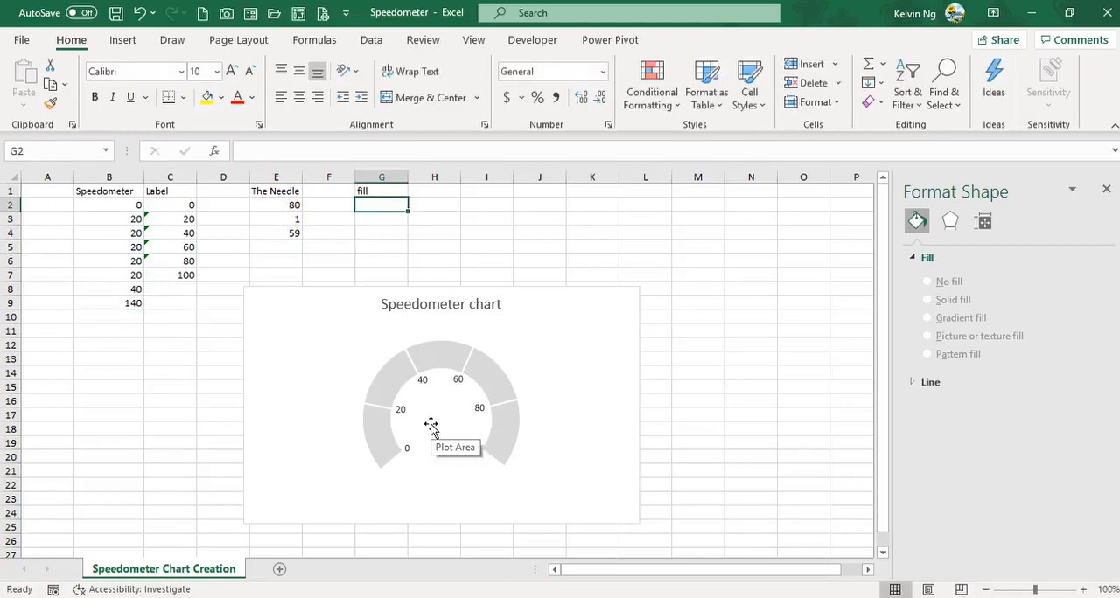
text(=)
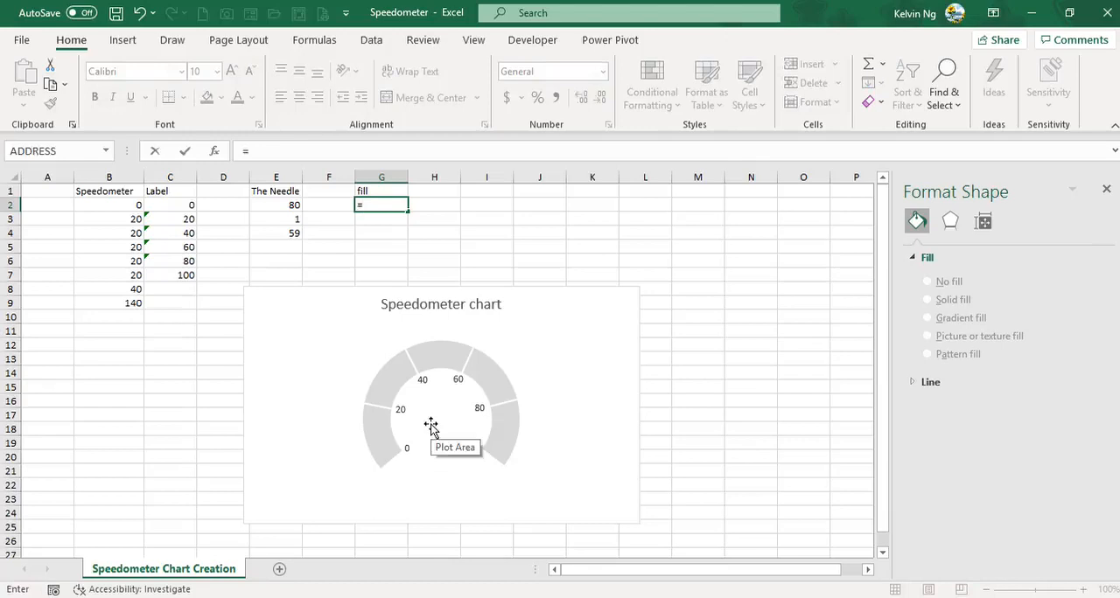
click(274, 203)
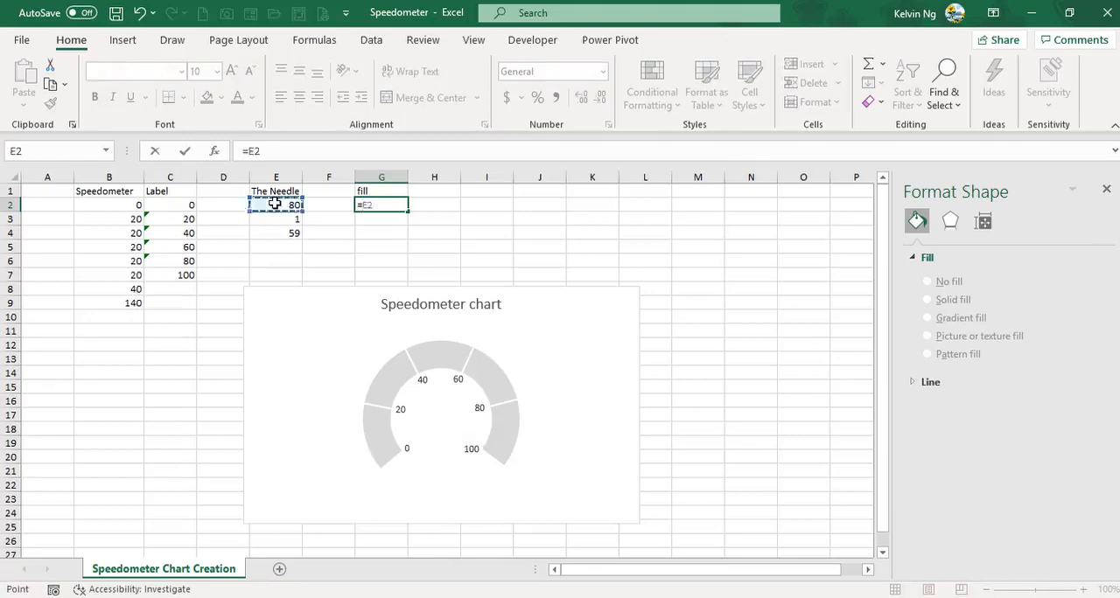
key(Return)
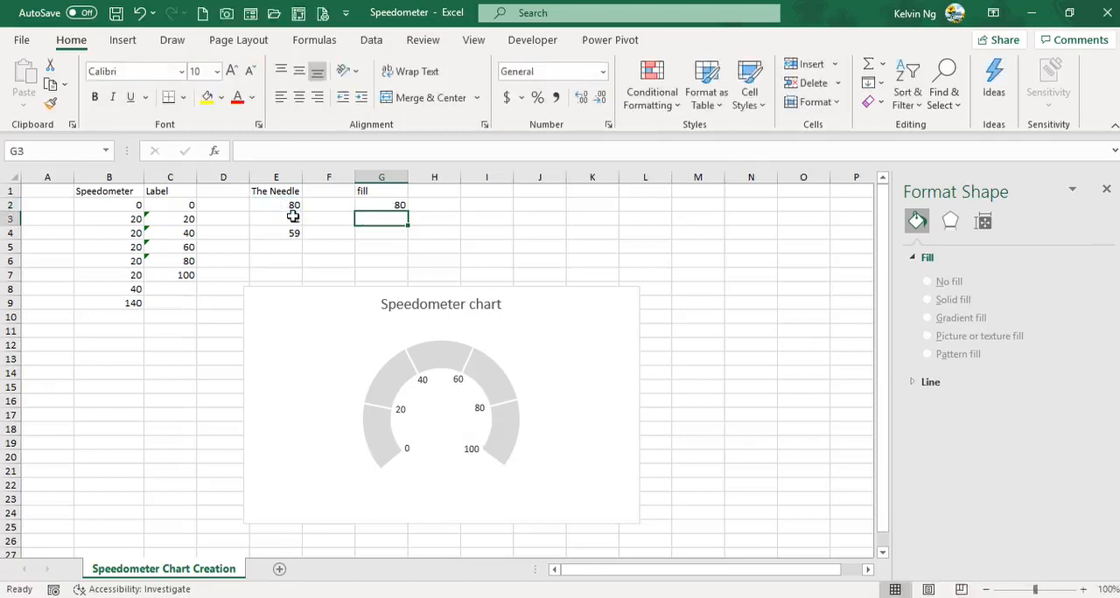
Step: Enter =B9-G2 in G3, and check the sums of G2:G3 and E2:E4 against the total in B9
text(=)
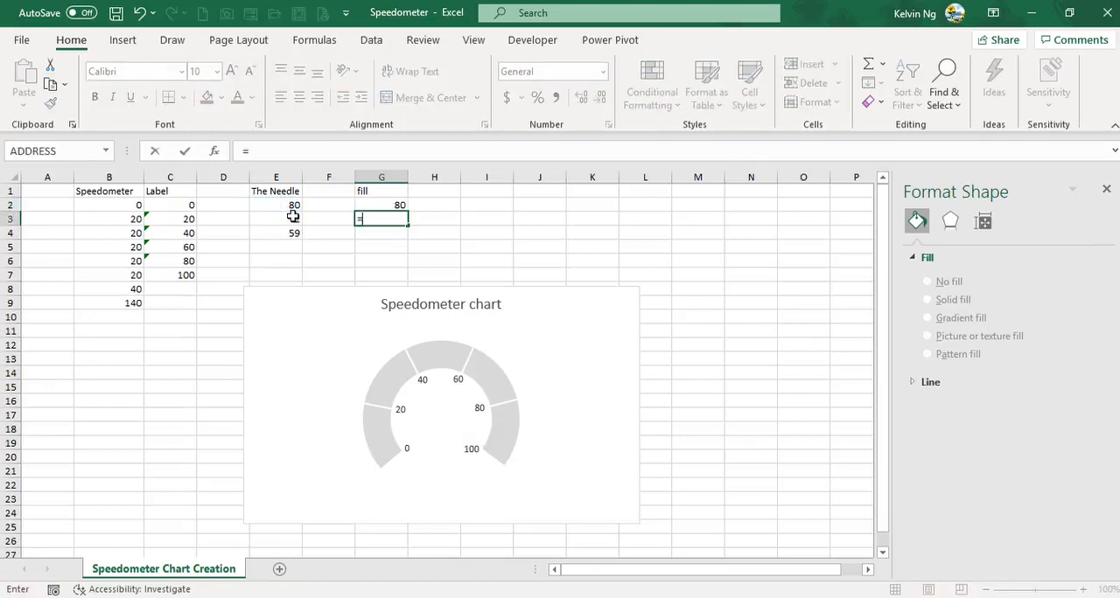
click(130, 303)
text(-)
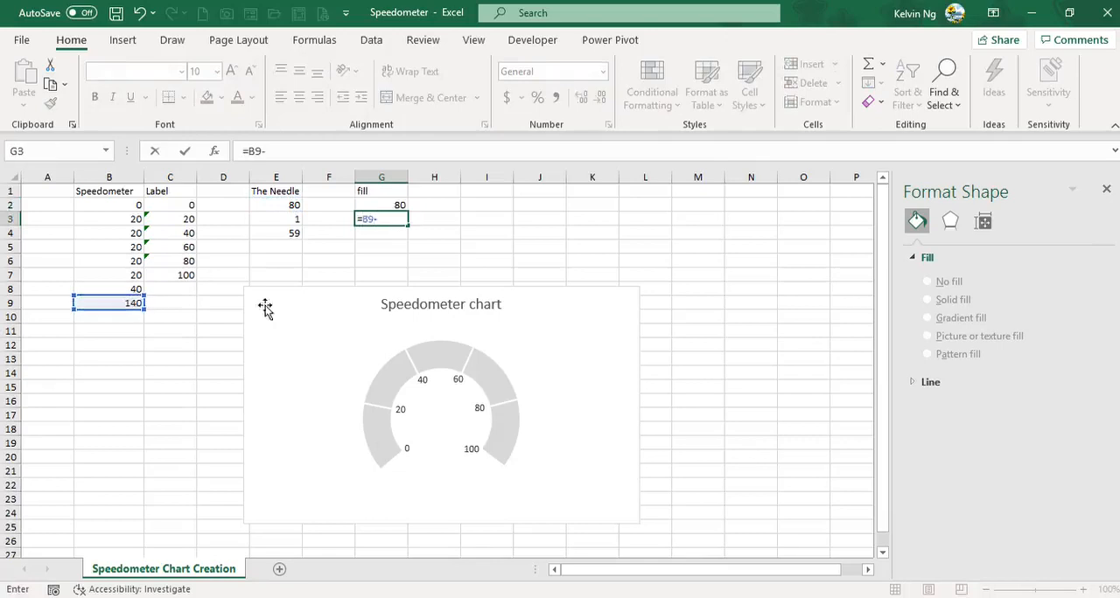
click(385, 202)
key(Return)
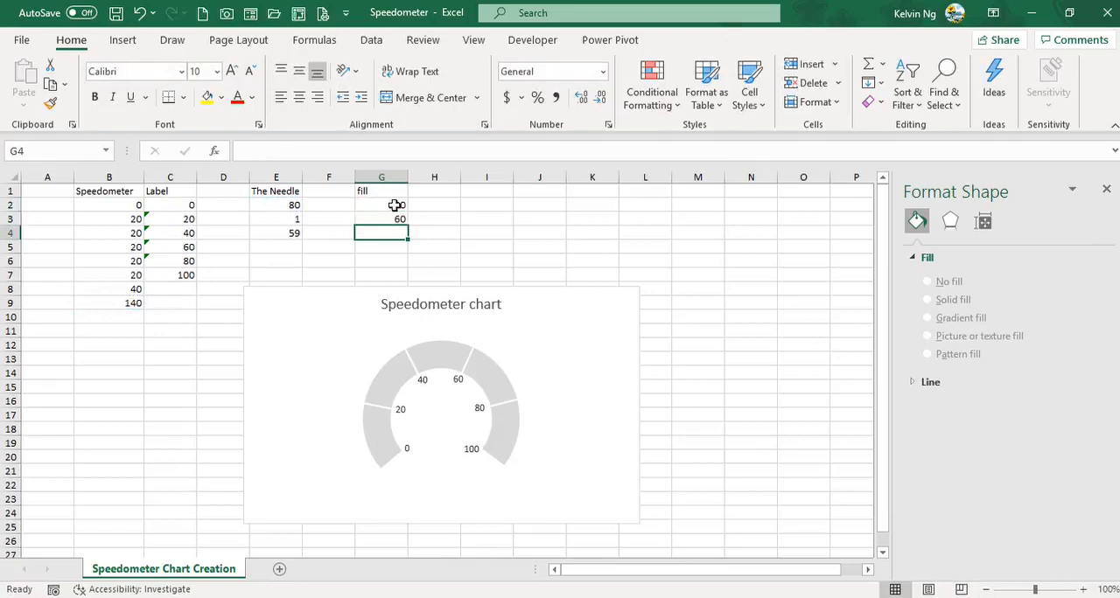
drag(396, 204, 394, 221)
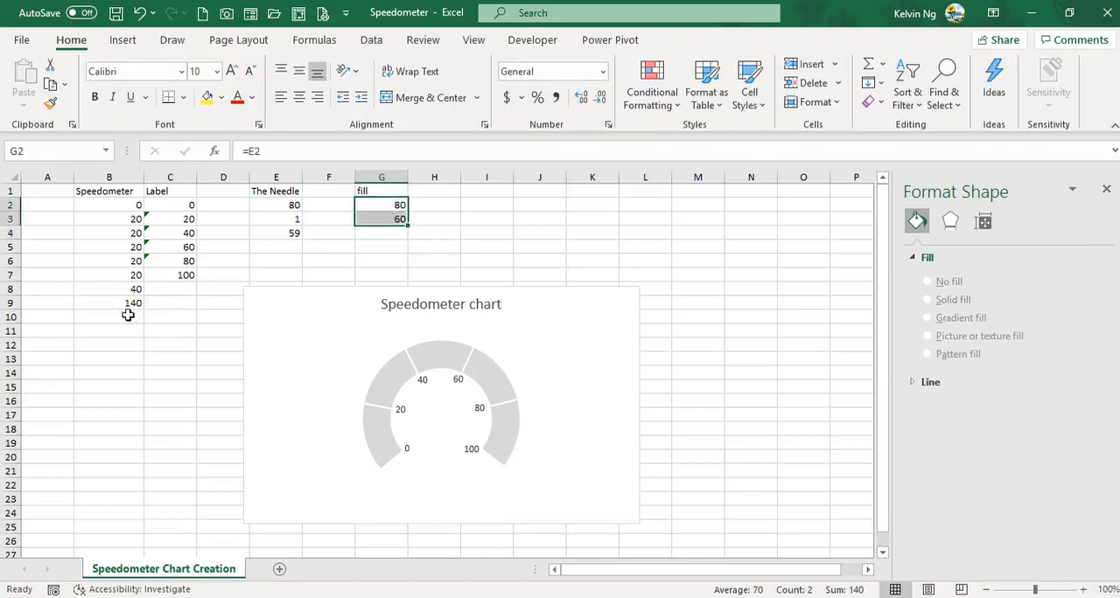
click(276, 207)
drag(272, 225, 272, 233)
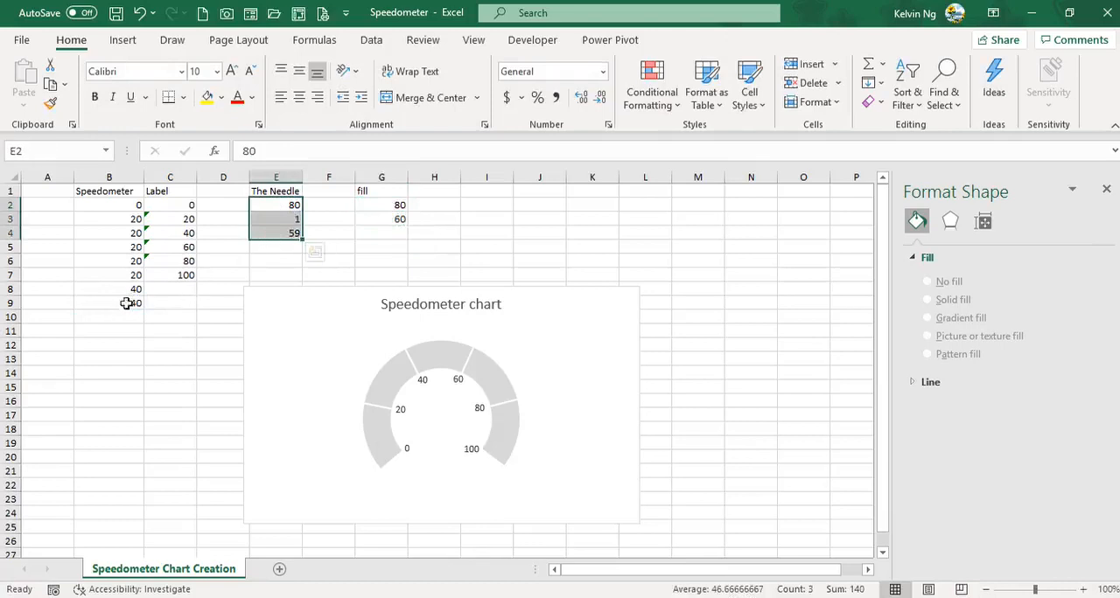
Step: Copy the fill values in G2:G3 and paste them into the speedometer chart as a second doughnut series
drag(401, 205, 398, 219)
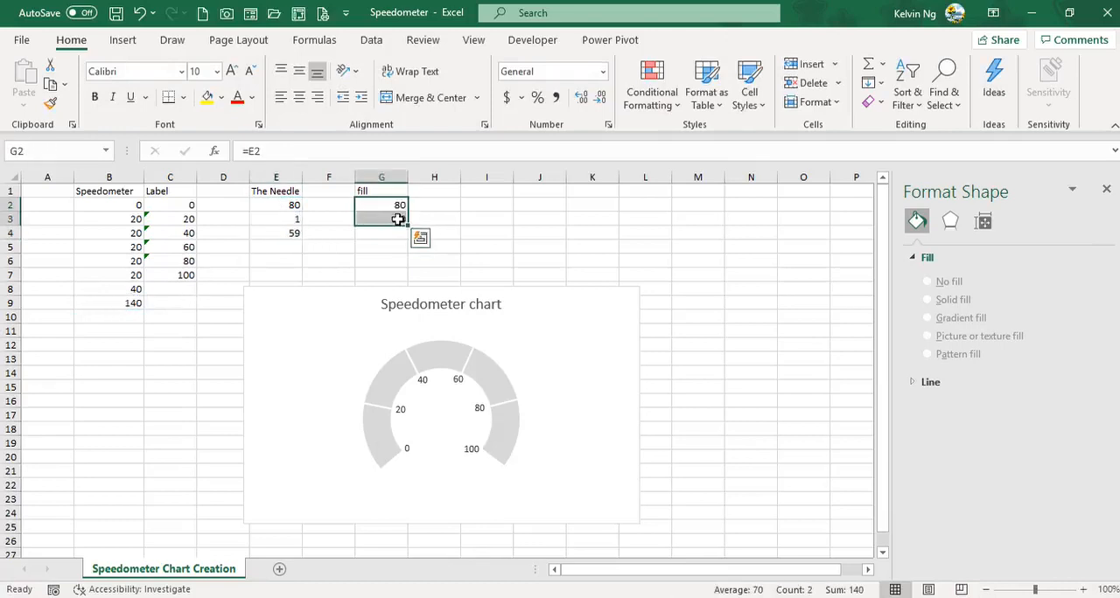
key(ctrl+c)
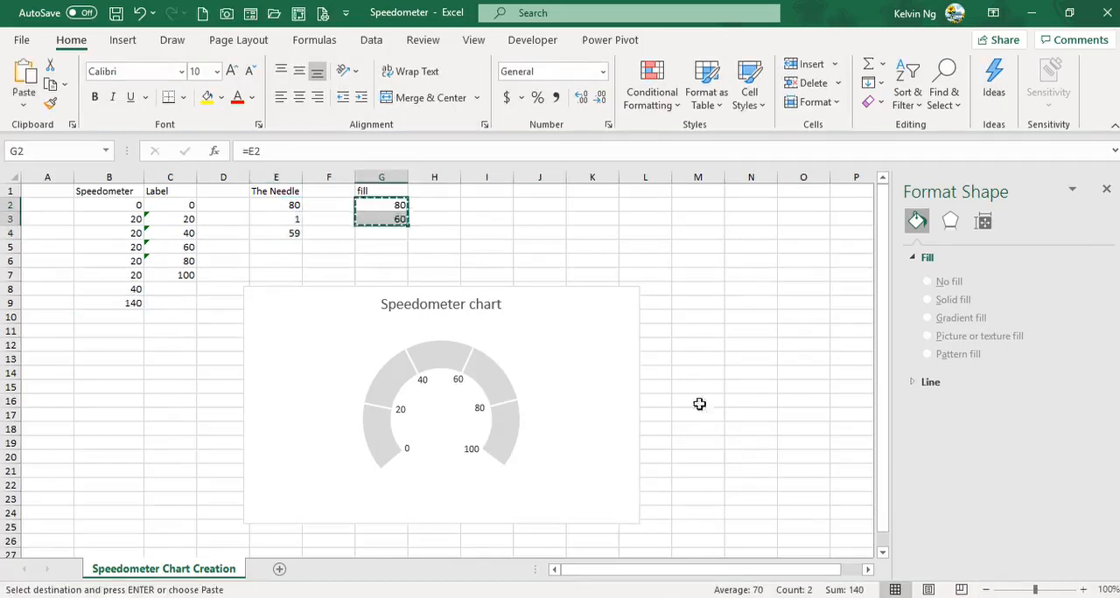
click(628, 296)
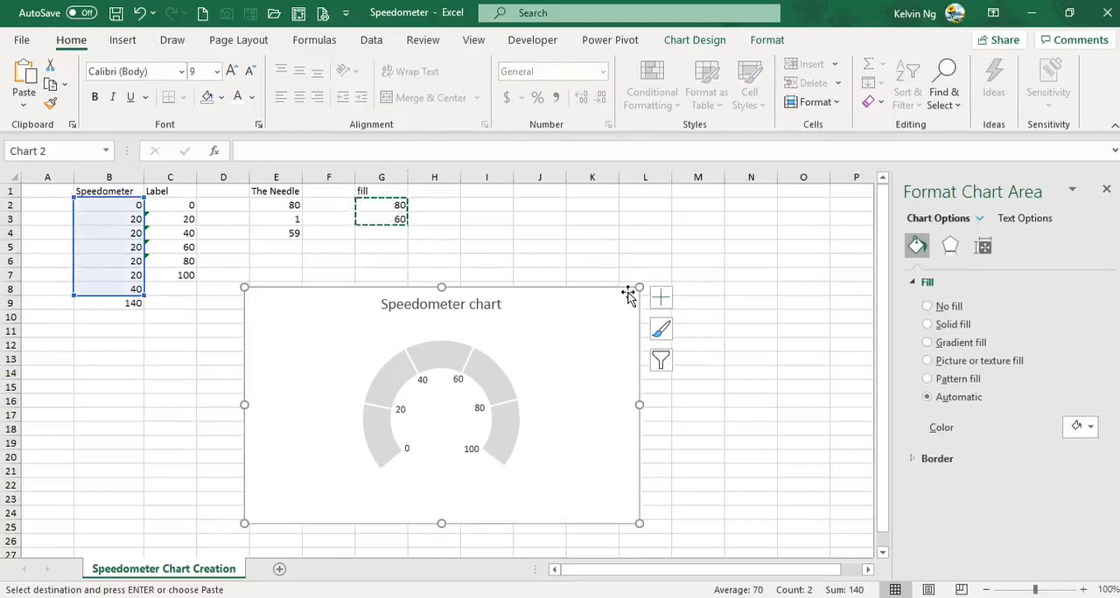
key(ctrl+v)
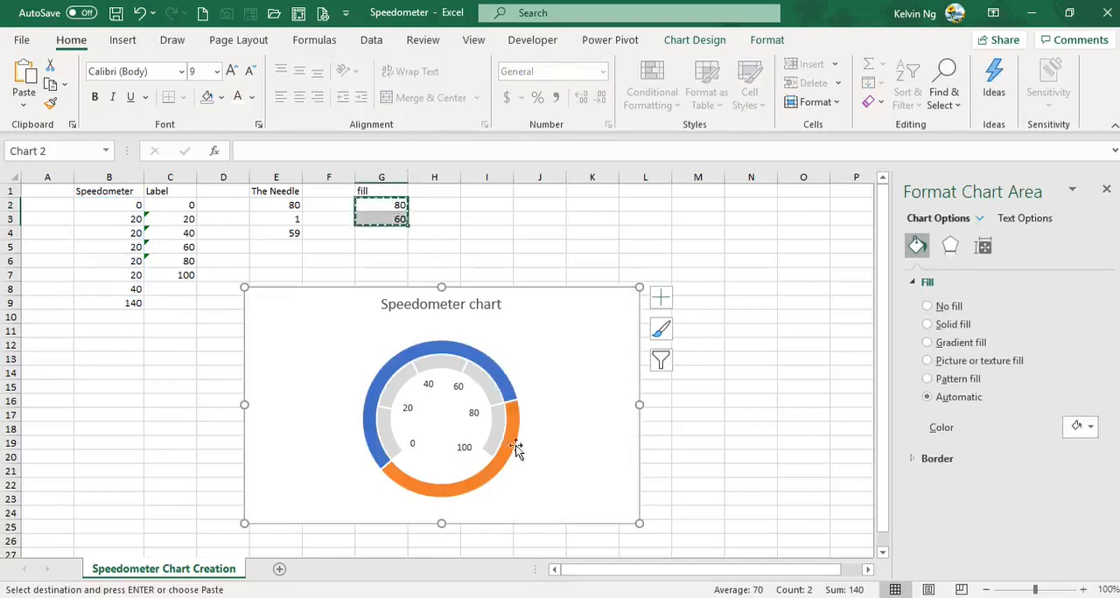
Step: Assign Series2 to the secondary axis, keeping the Doughnut chart type
right_click(492, 372)
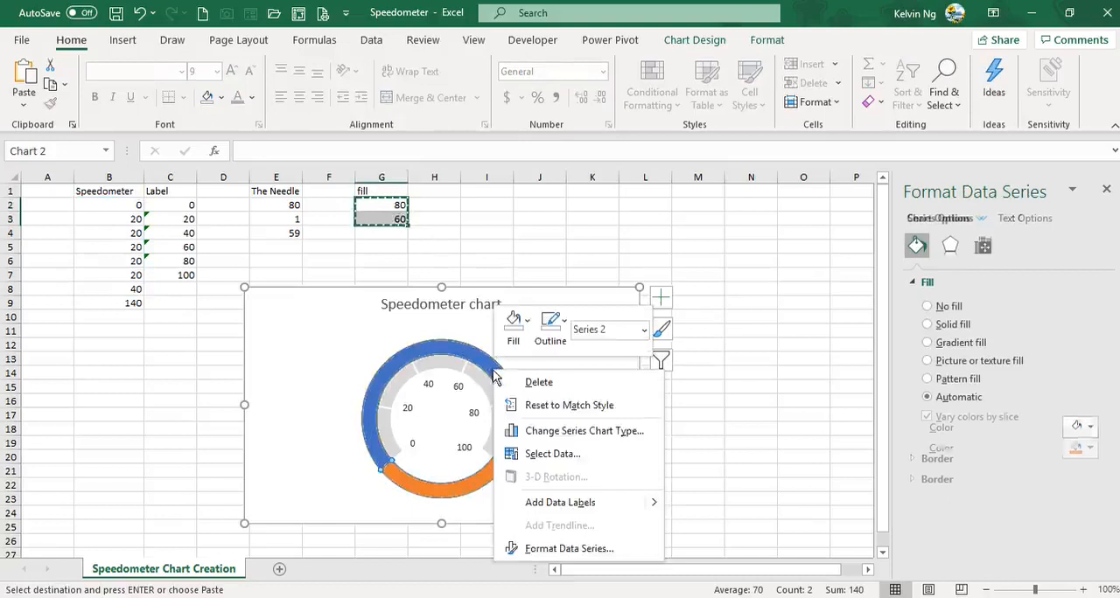
click(565, 437)
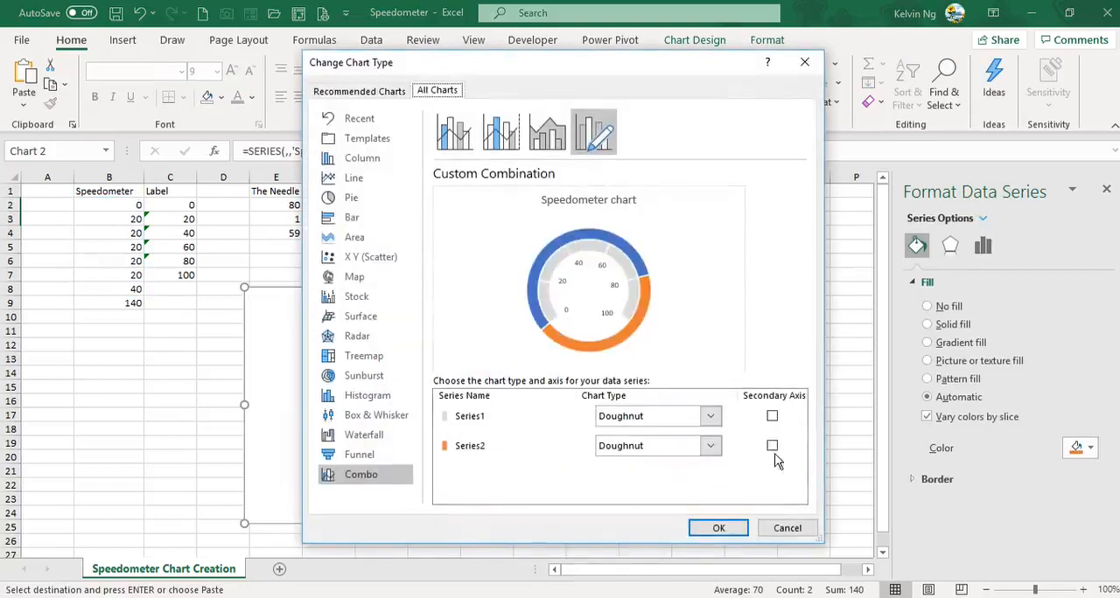
click(772, 447)
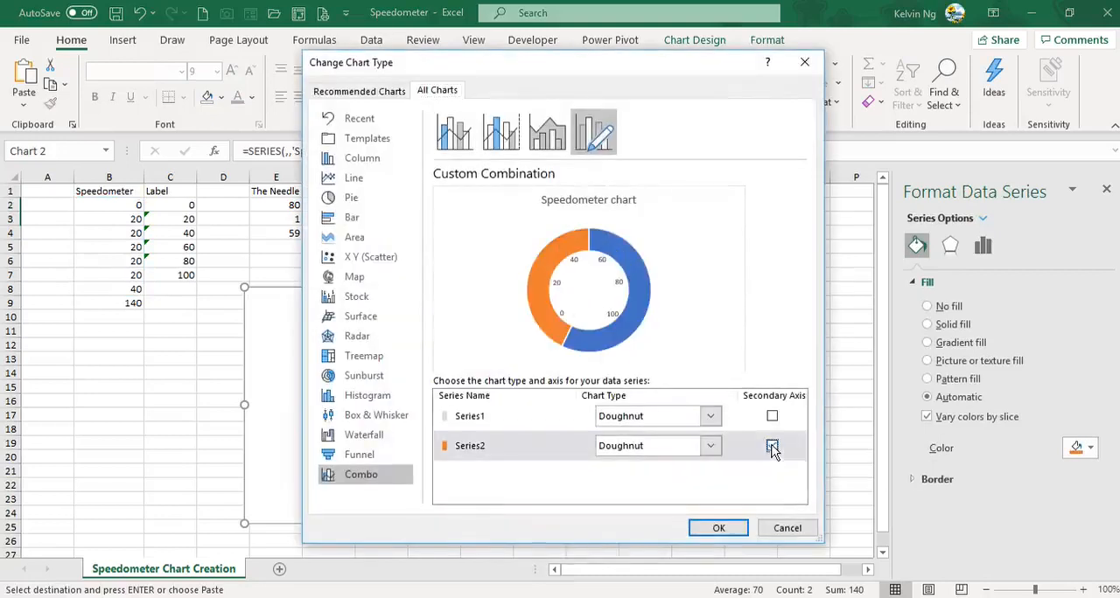
click(717, 528)
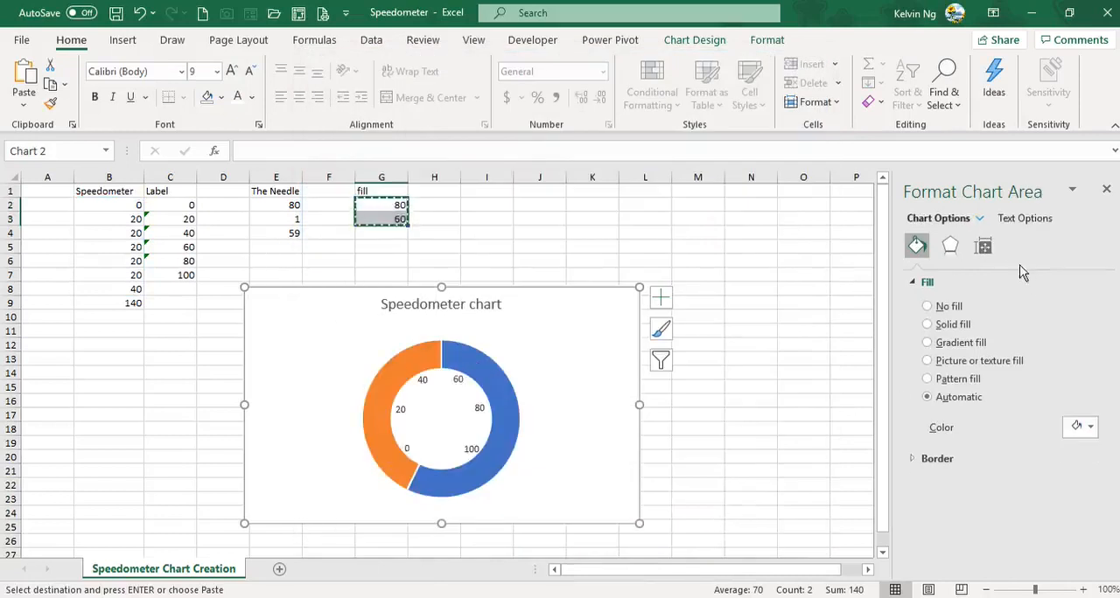
Step: Set the fill series' angle of first slice to 230°
click(461, 352)
click(983, 246)
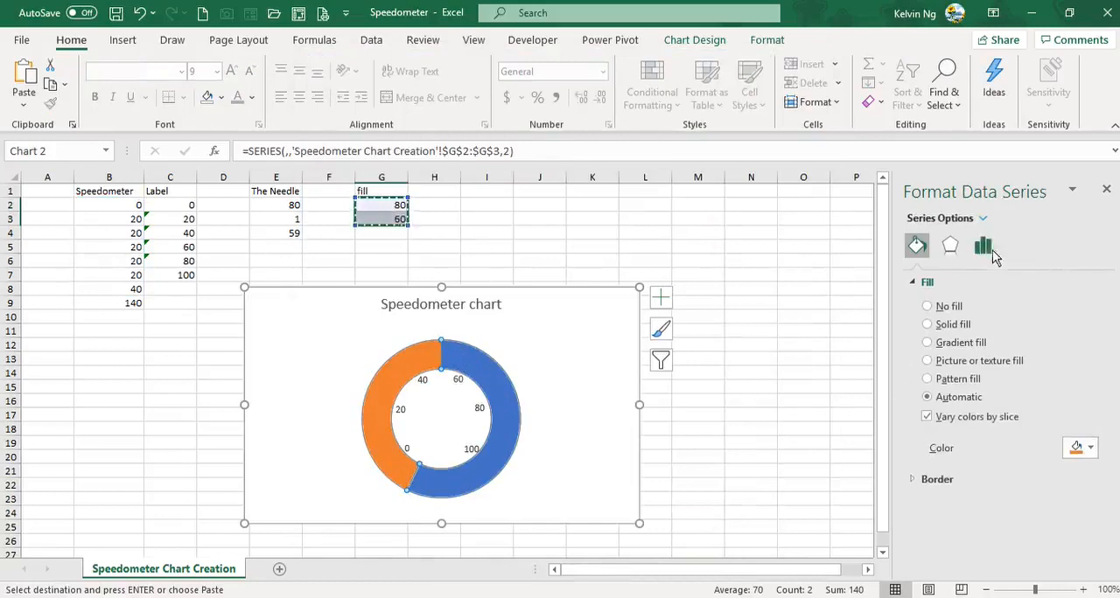
drag(1066, 314, 1028, 322)
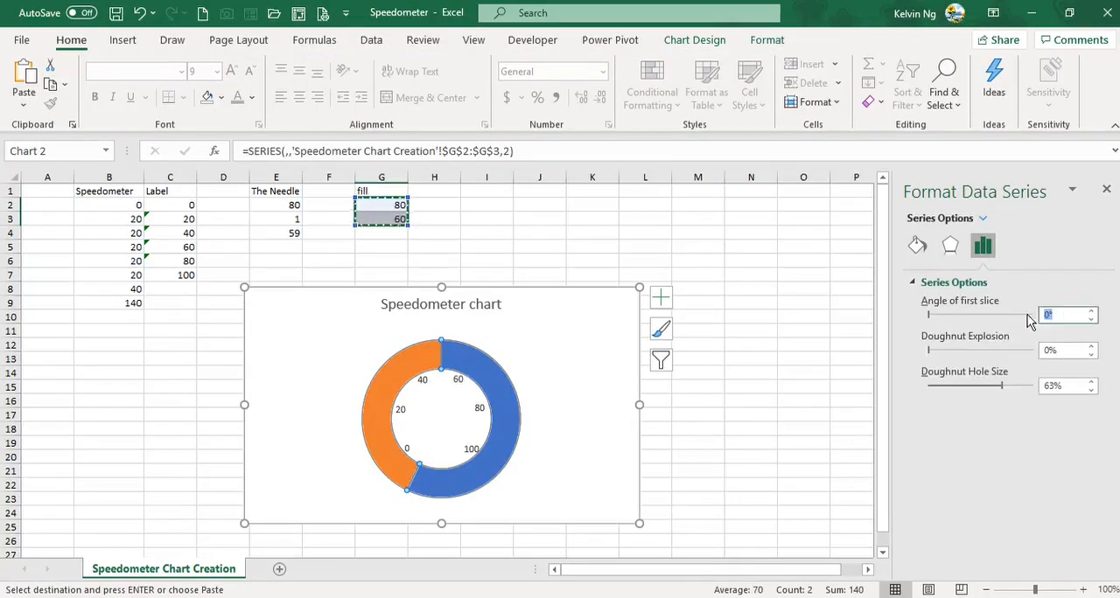
key(Return)
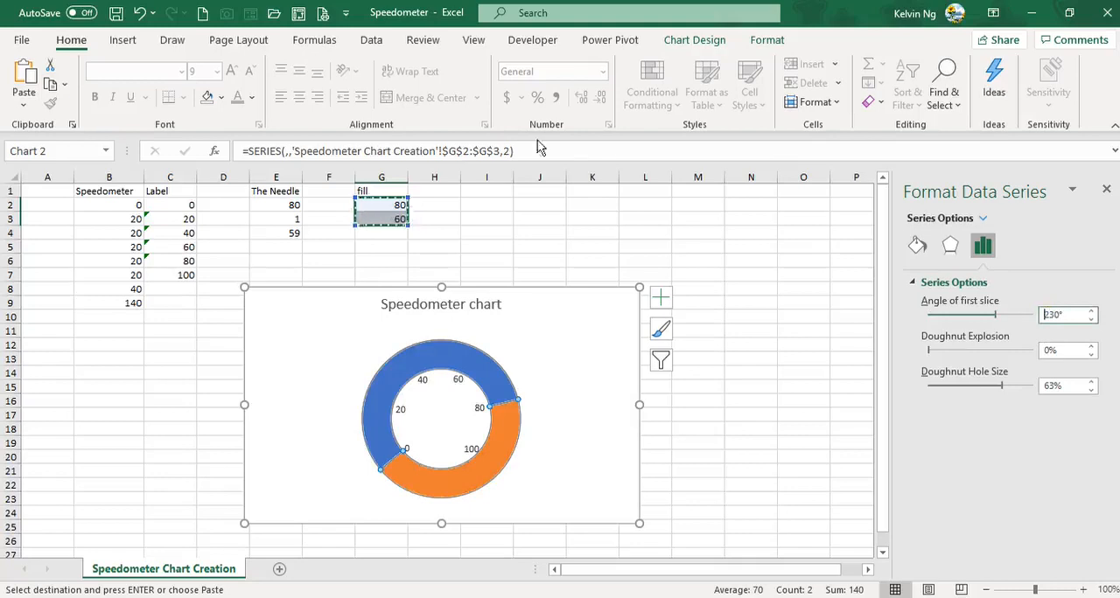
Step: Filter Series2 out of the speedometer chart to examine the dial beneath it, and bring the series back
click(660, 359)
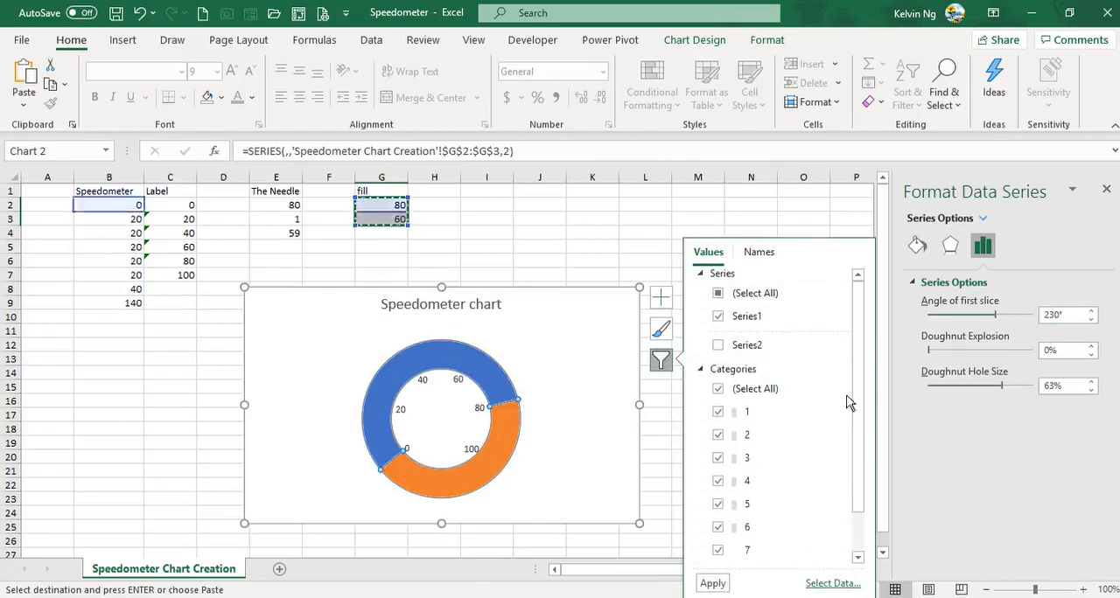
click(712, 582)
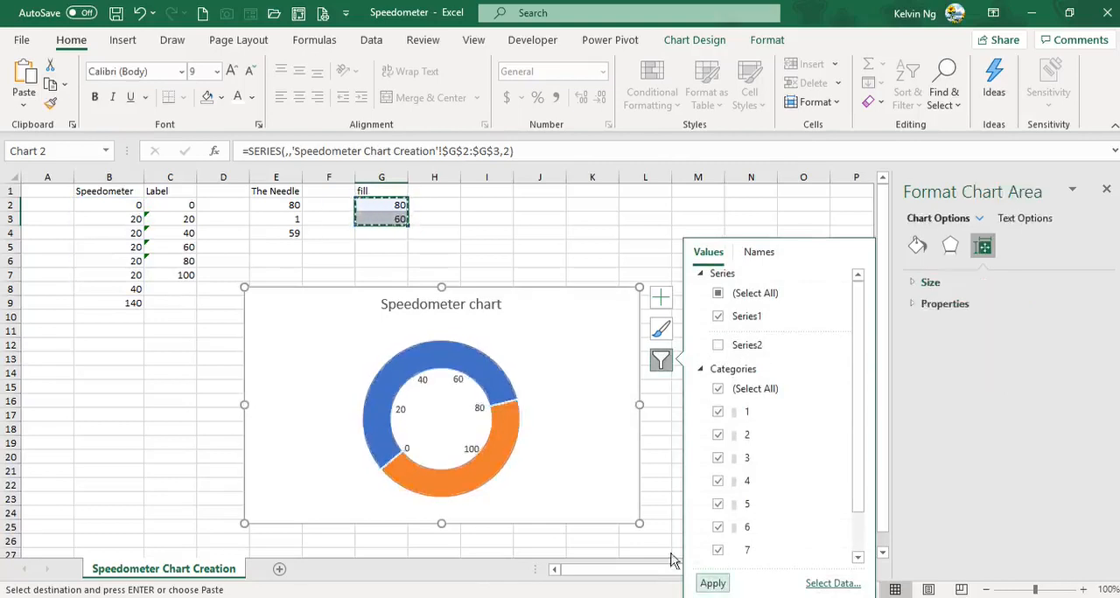
click(484, 374)
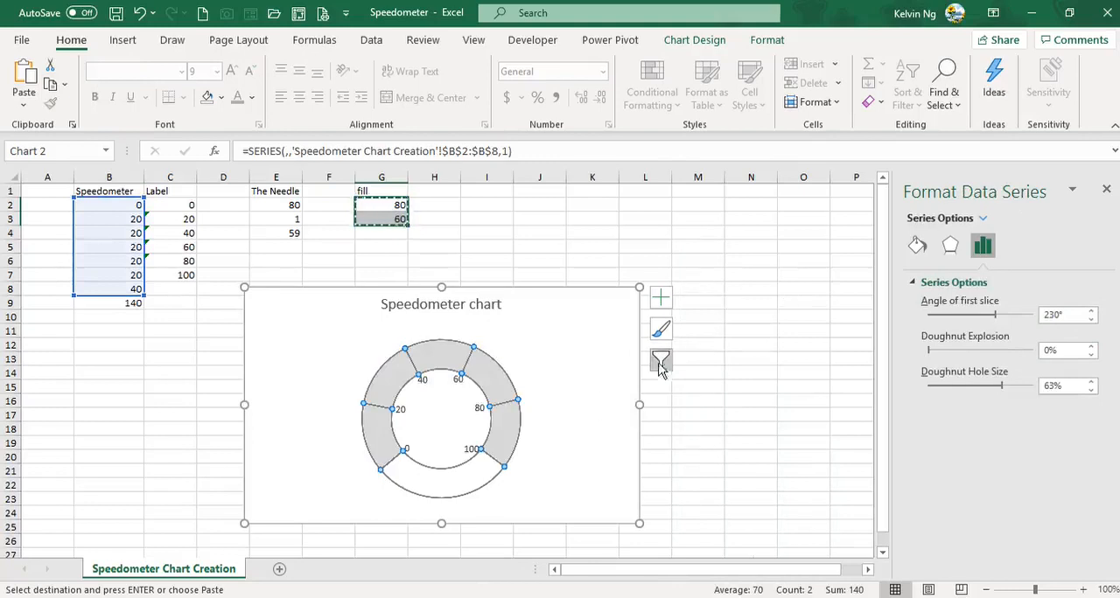
click(660, 360)
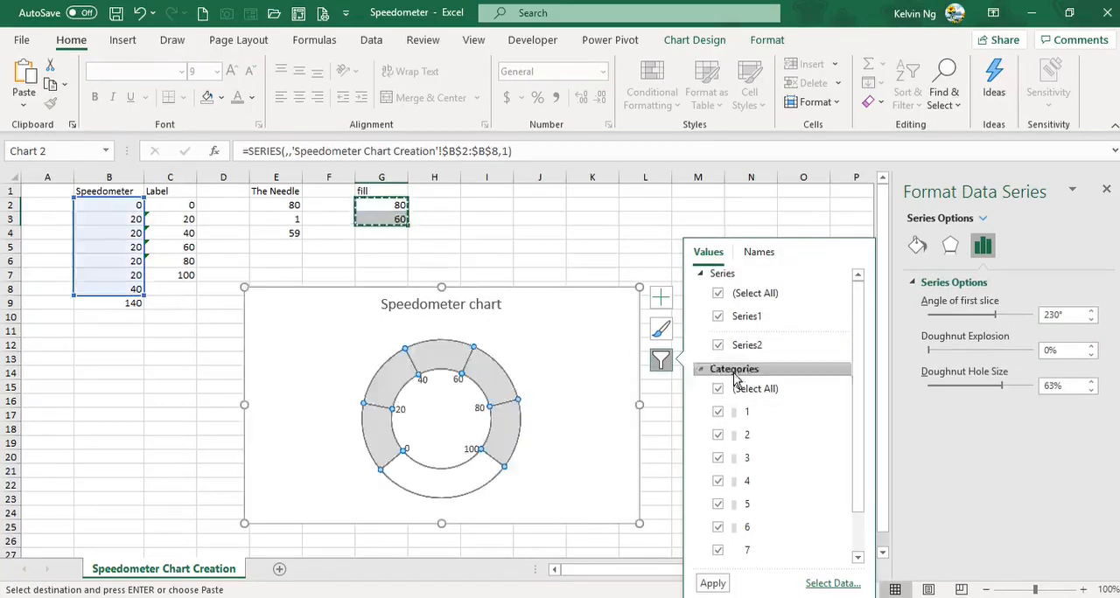
click(713, 583)
click(509, 394)
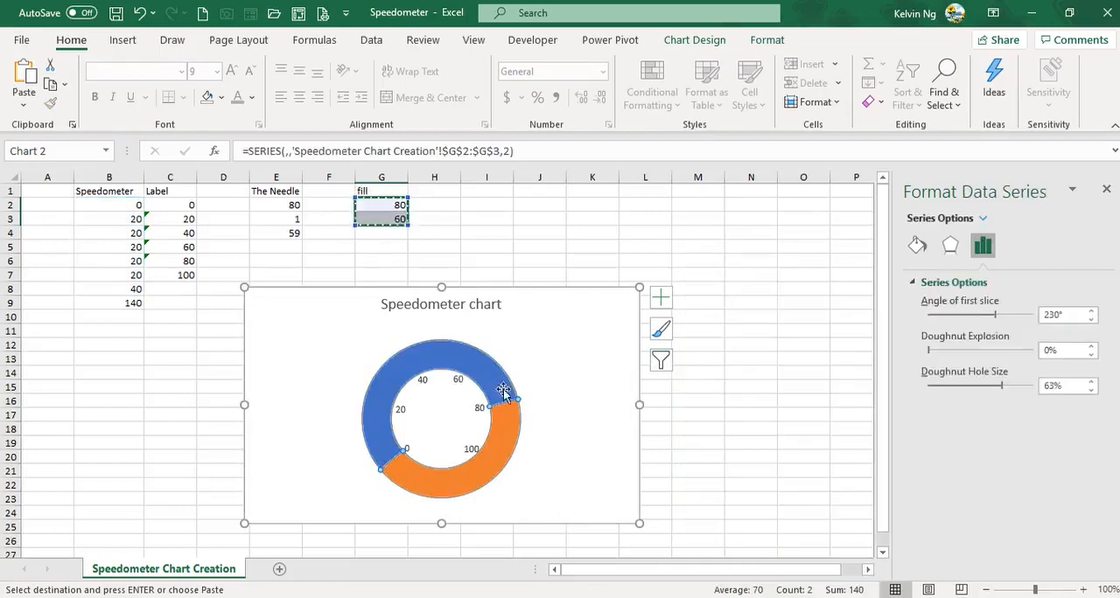
click(583, 471)
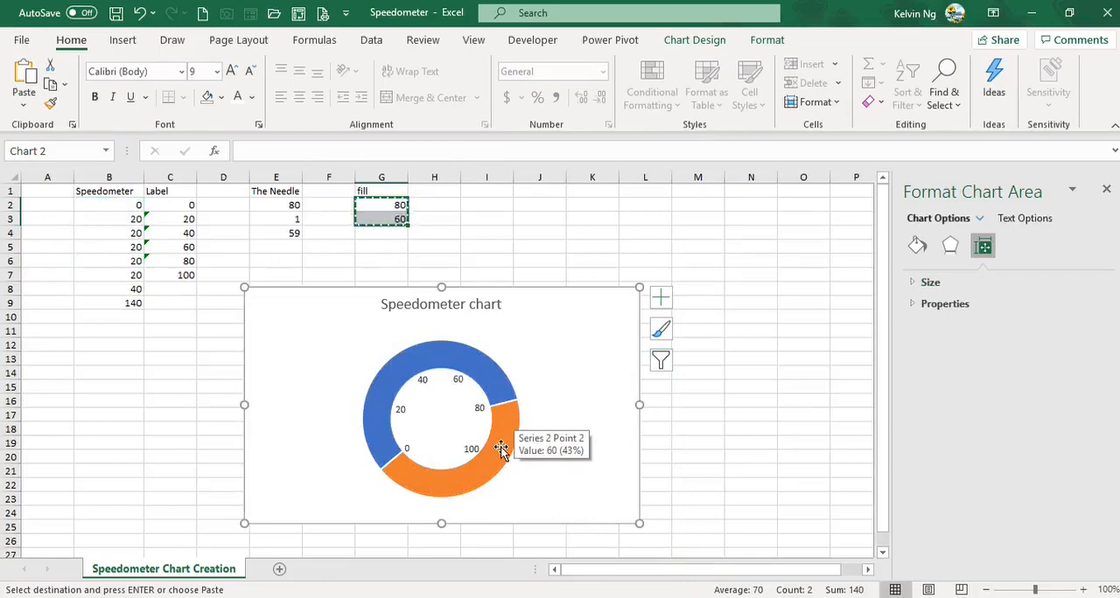
Step: Remove the outline from the Series 2 fill ring and set its 60-value slice to No Fill
click(501, 449)
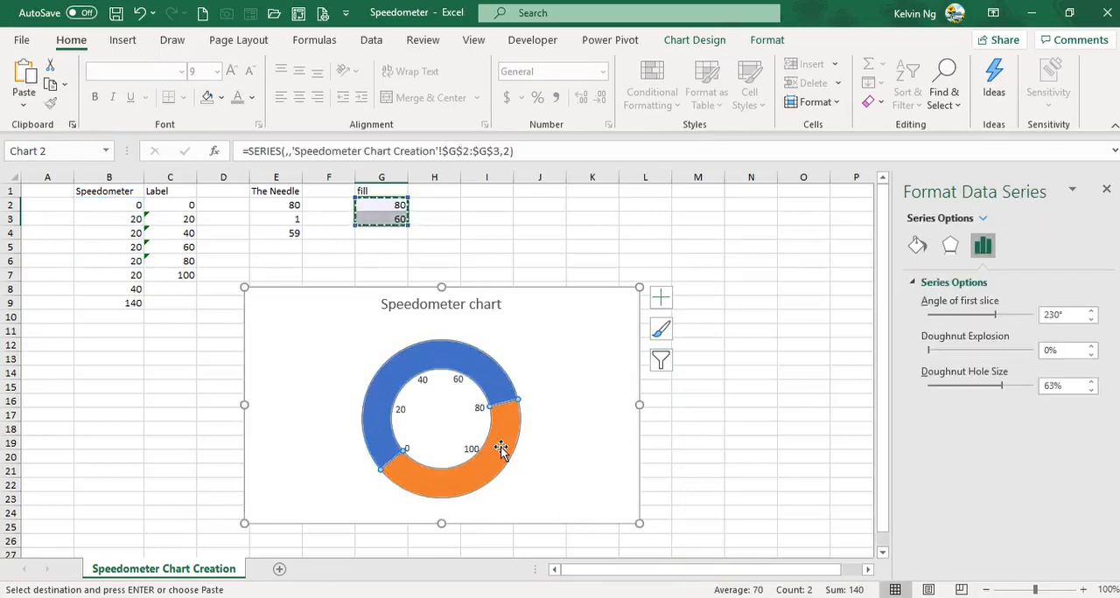
click(754, 43)
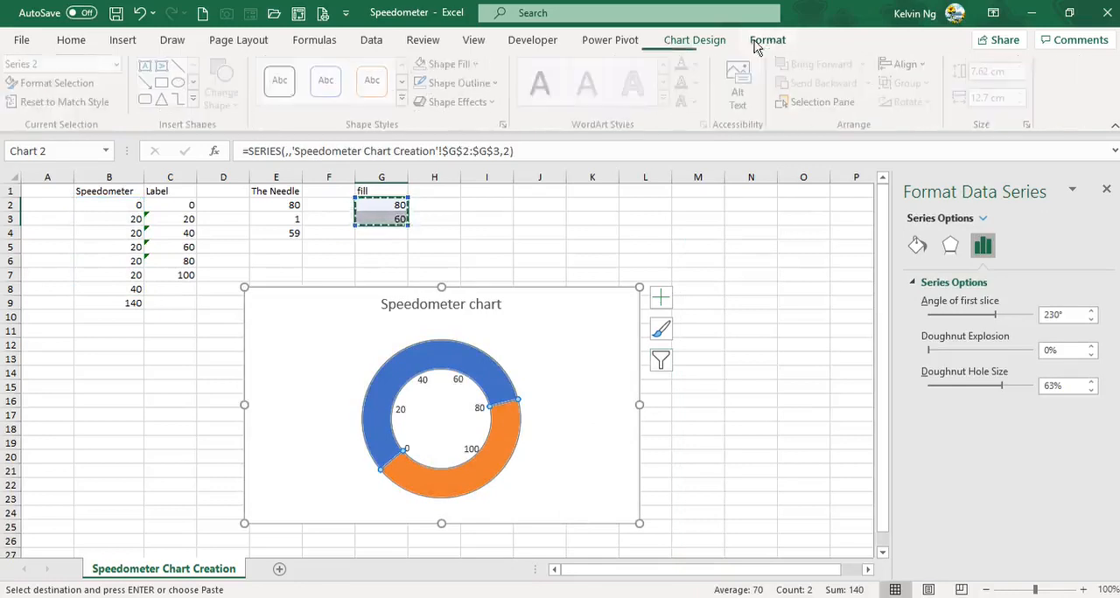
click(462, 83)
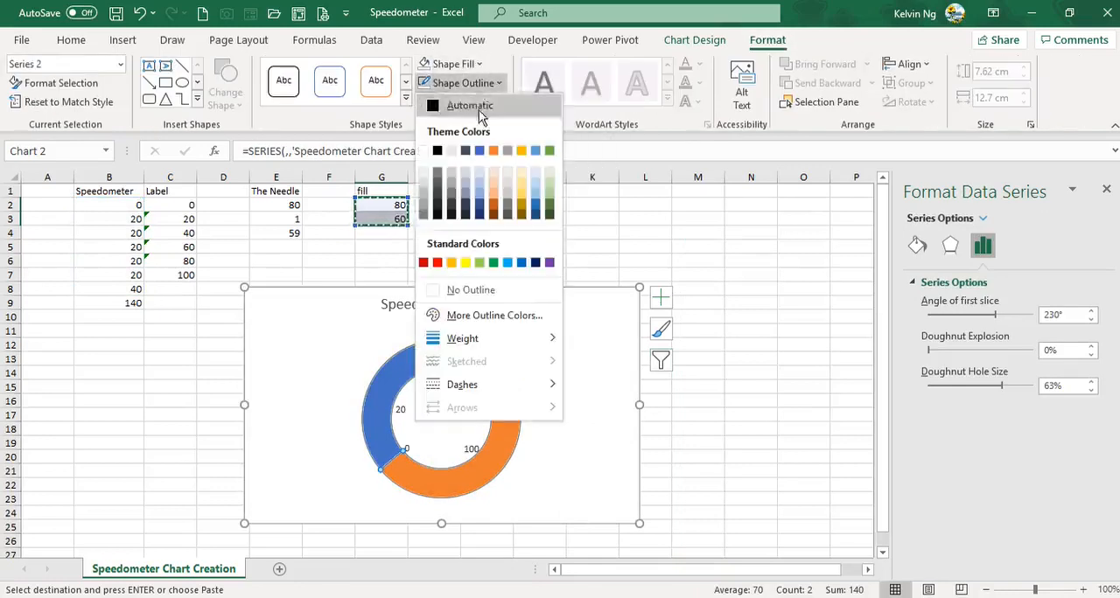
click(471, 291)
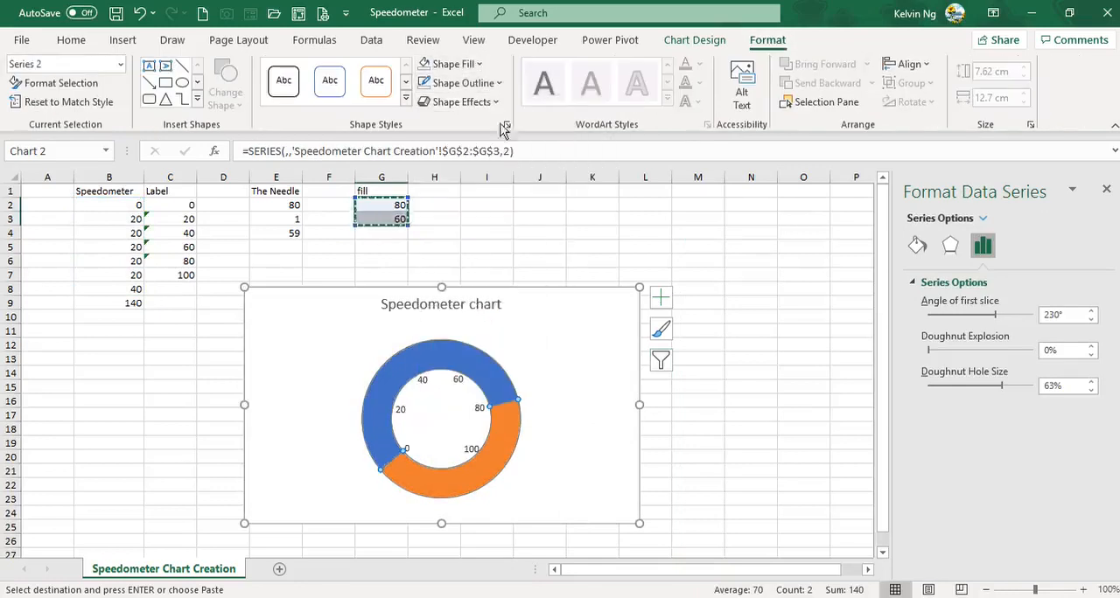
click(500, 443)
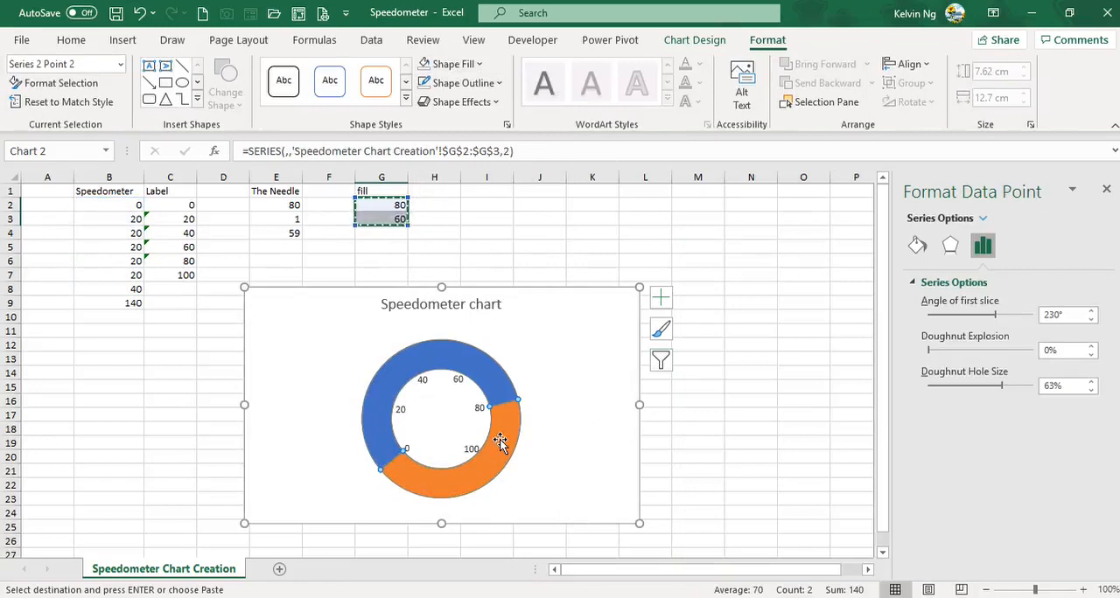
click(453, 64)
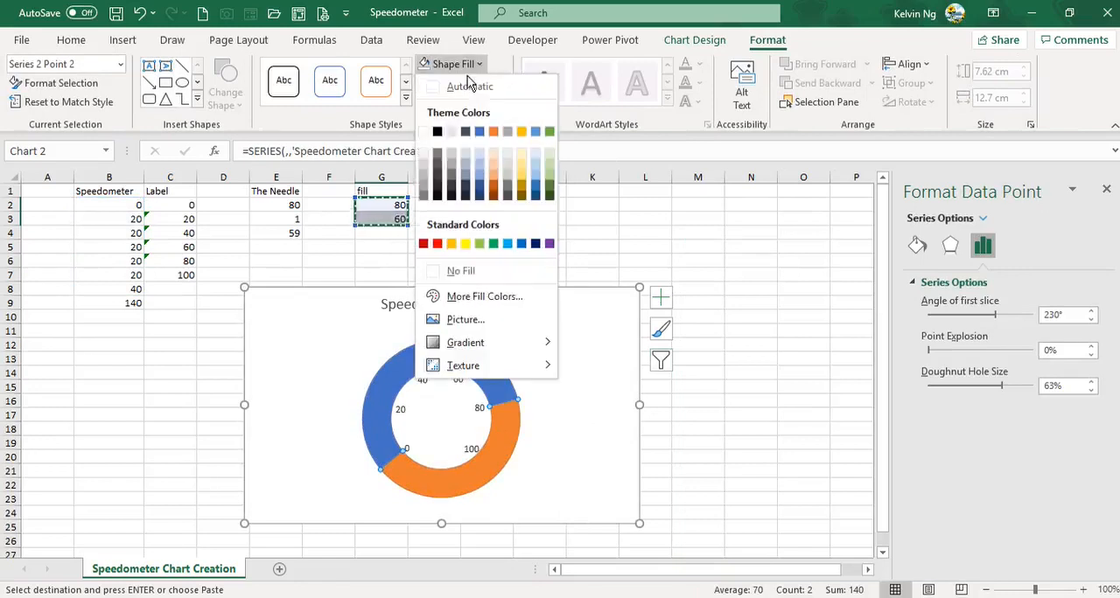
click(474, 279)
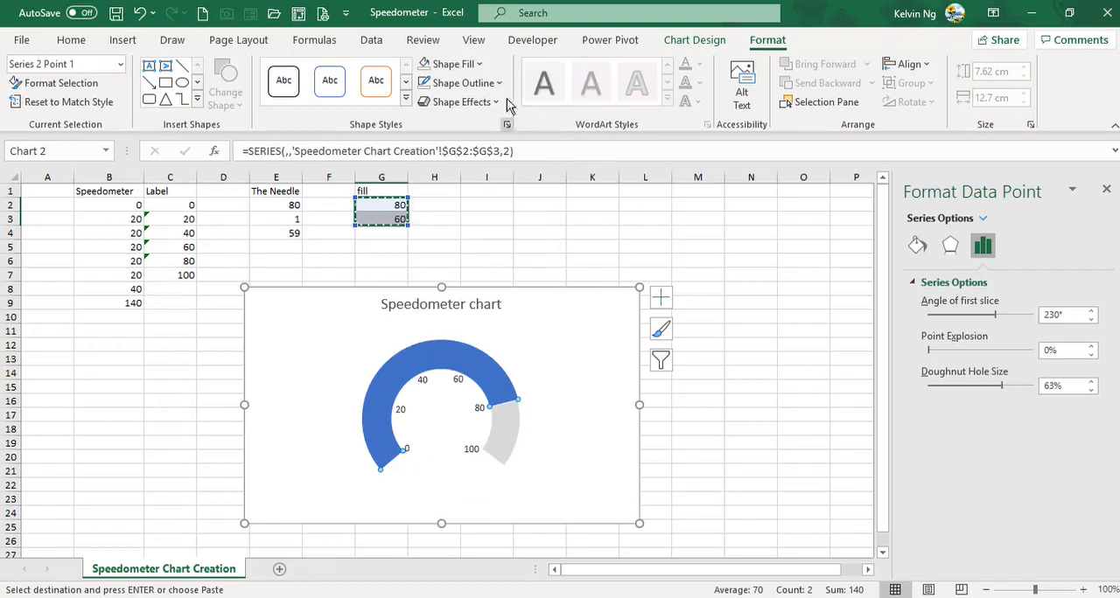
Step: Give the fill ring's 80-value slice the water droplets texture and a Round bevel effect
click(453, 64)
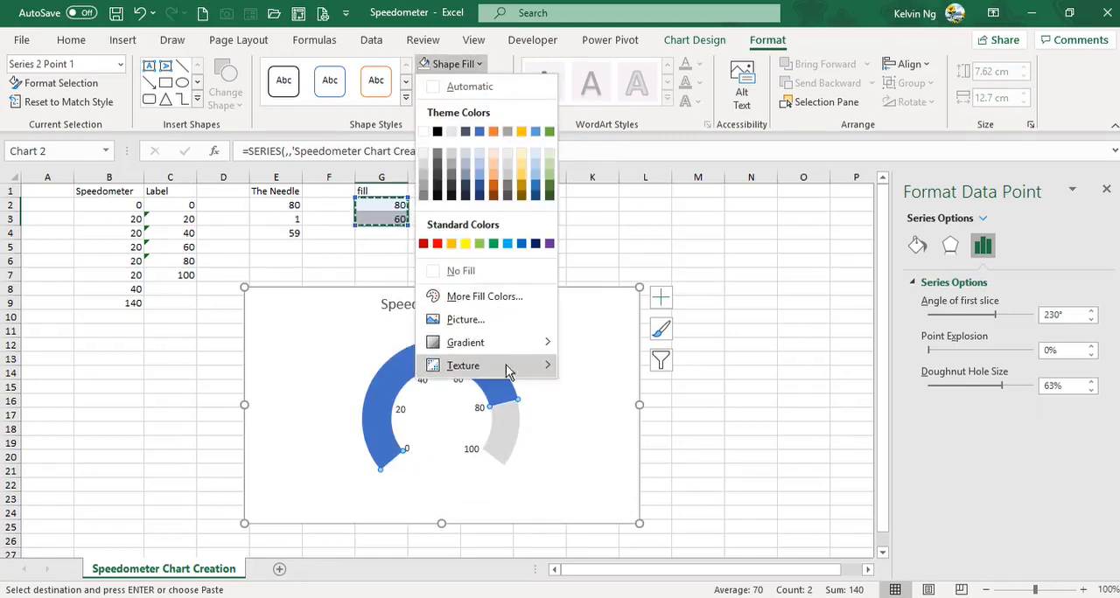
mouse_move(507, 367)
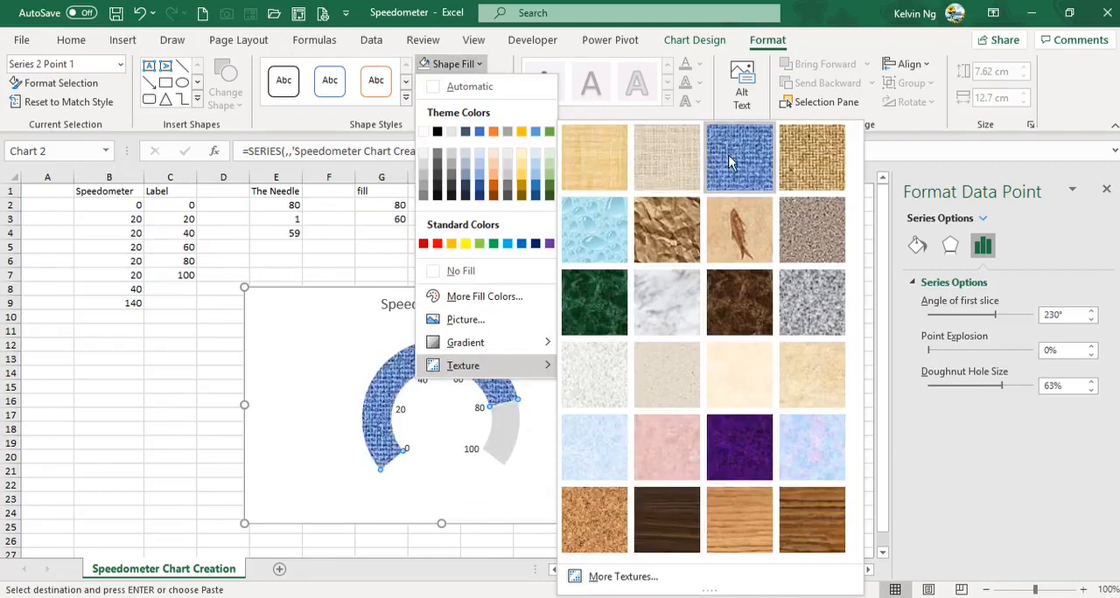
click(617, 238)
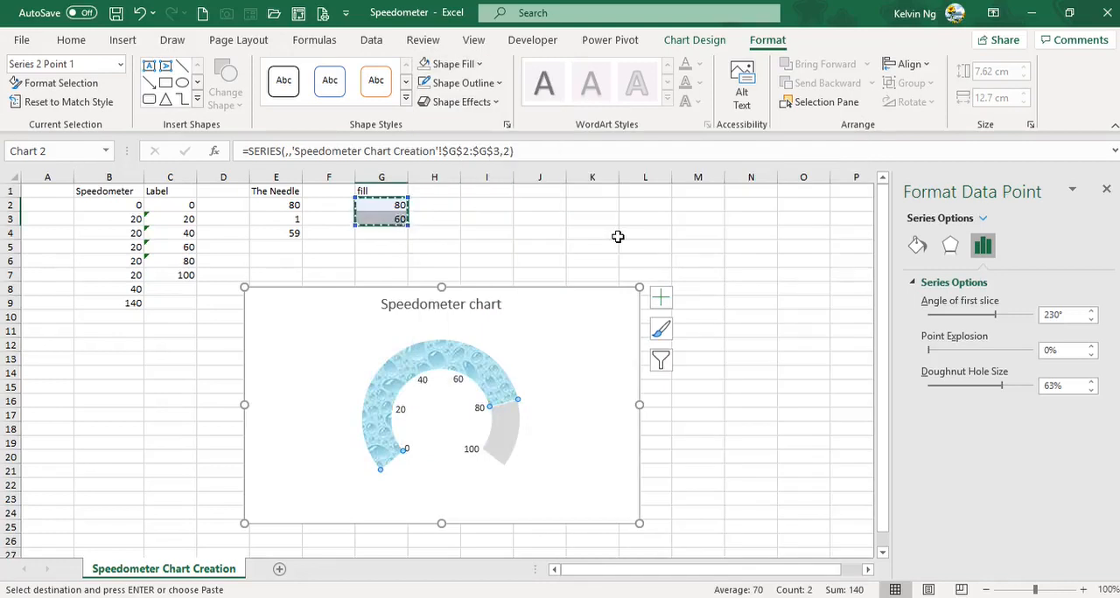
click(496, 102)
mouse_move(525, 336)
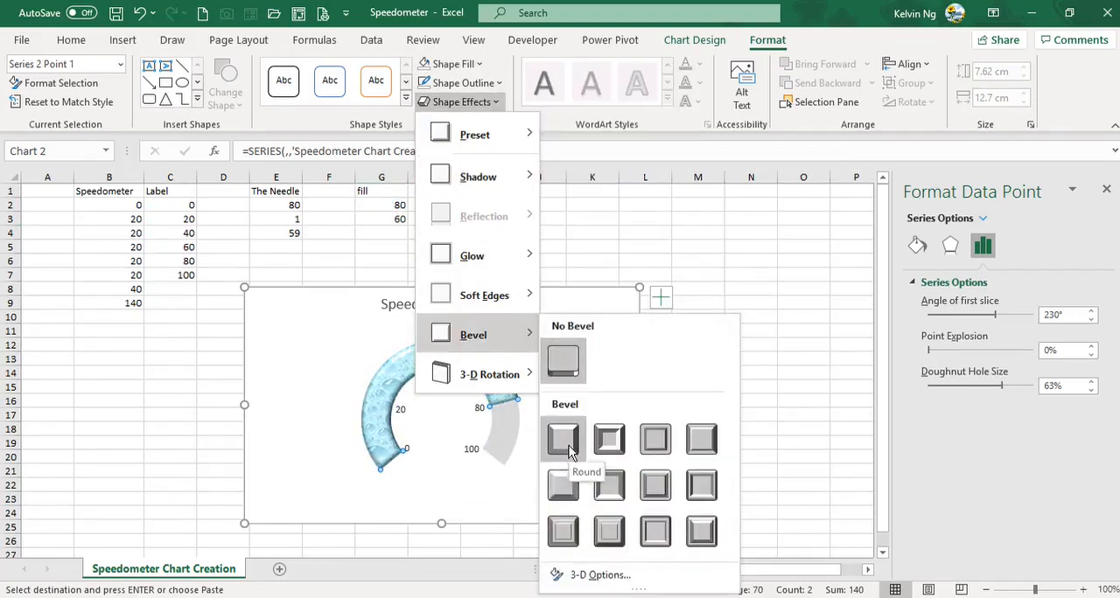
click(568, 445)
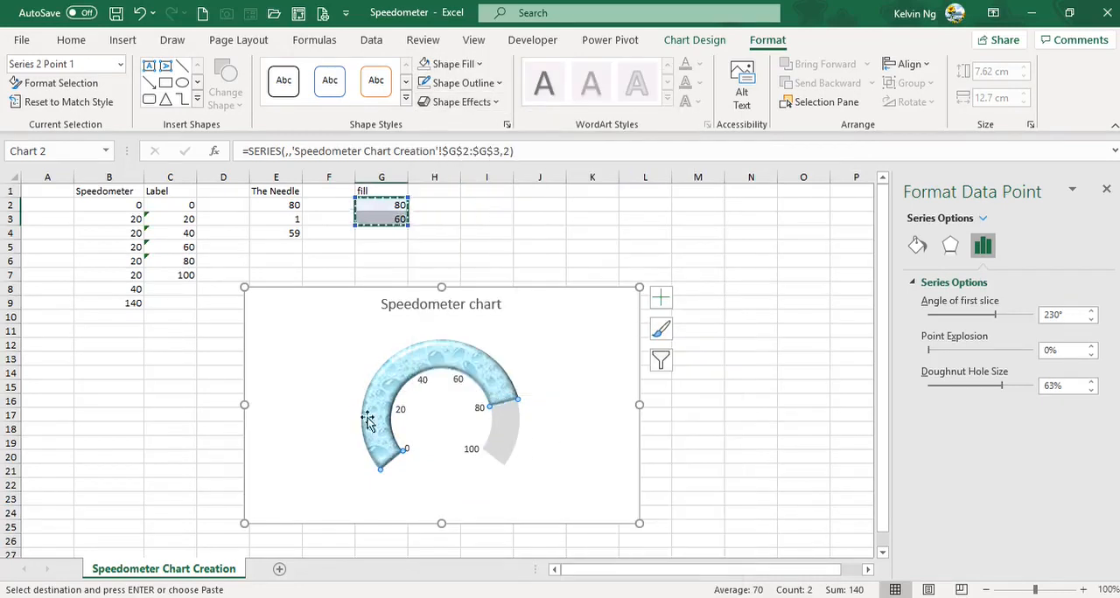
click(597, 466)
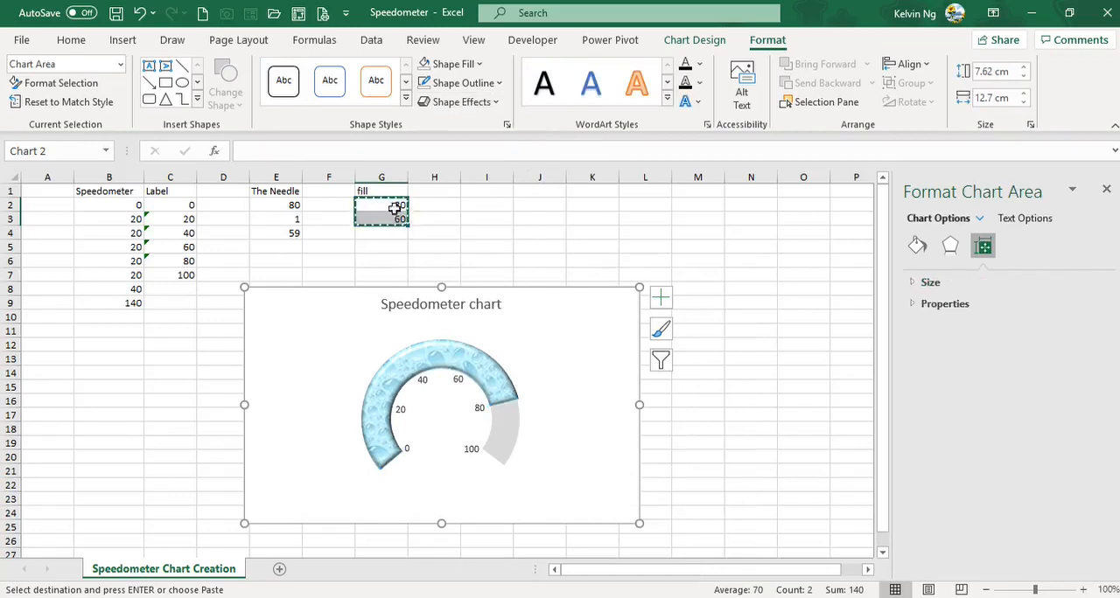
Step: Copy the needle values in E2:E4 and paste them into the speedometer chart as a third series
drag(268, 201, 272, 241)
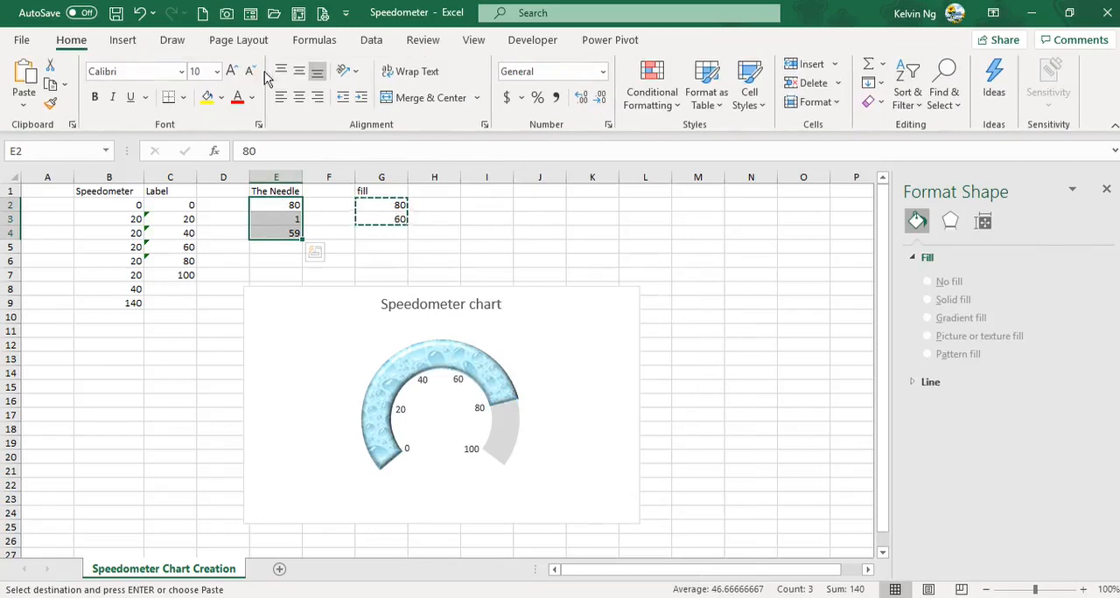
key(ctrl+c)
click(617, 290)
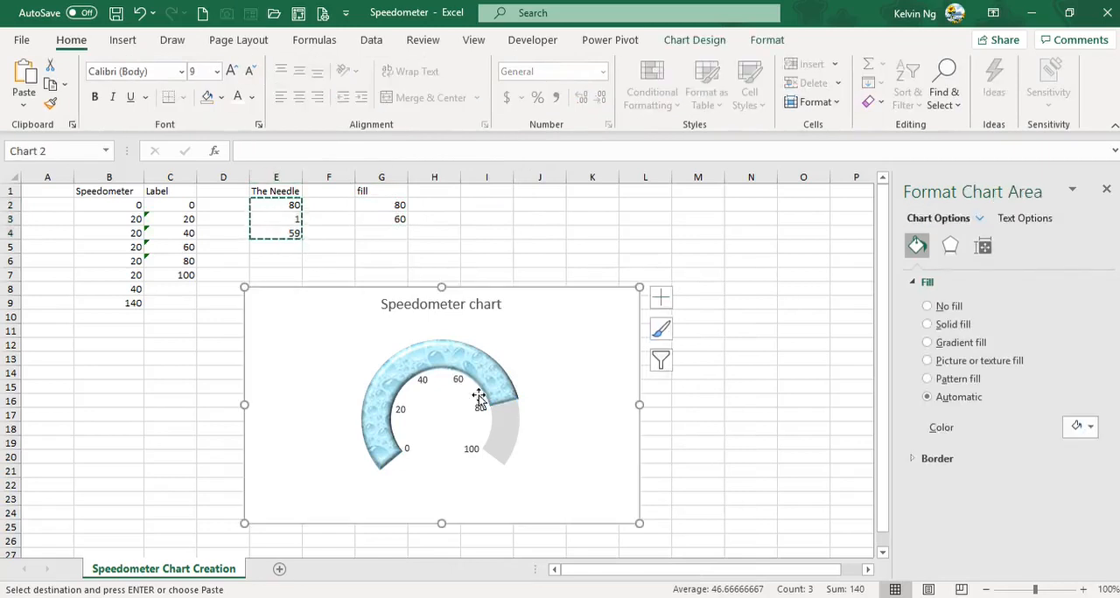
key(ctrl+v)
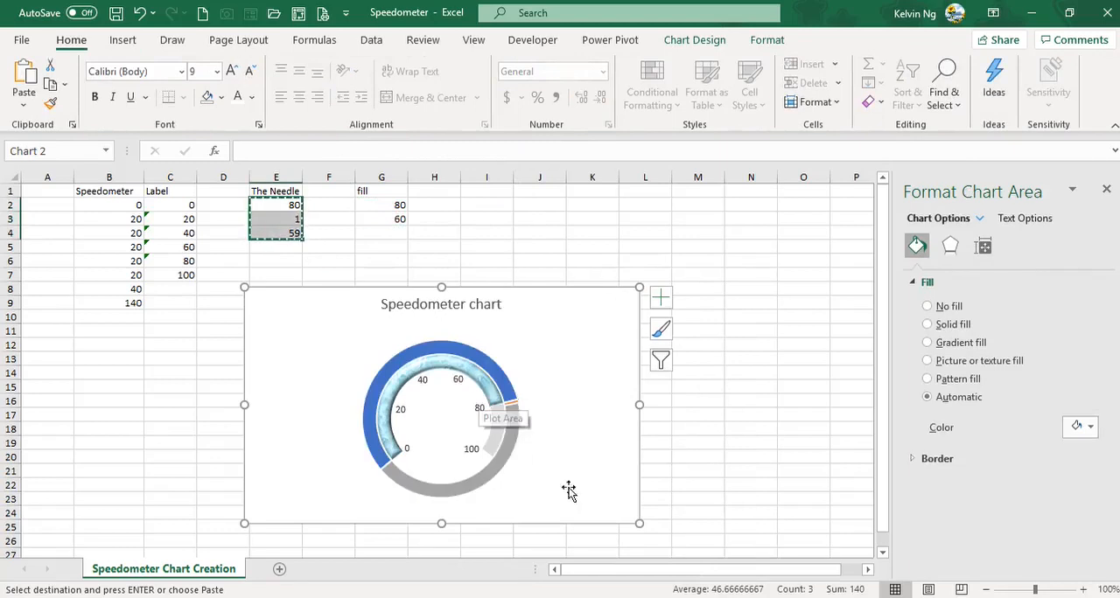
Step: Change Series3's chart type to Pie, keeping it on the secondary axis
click(487, 367)
right_click(486, 367)
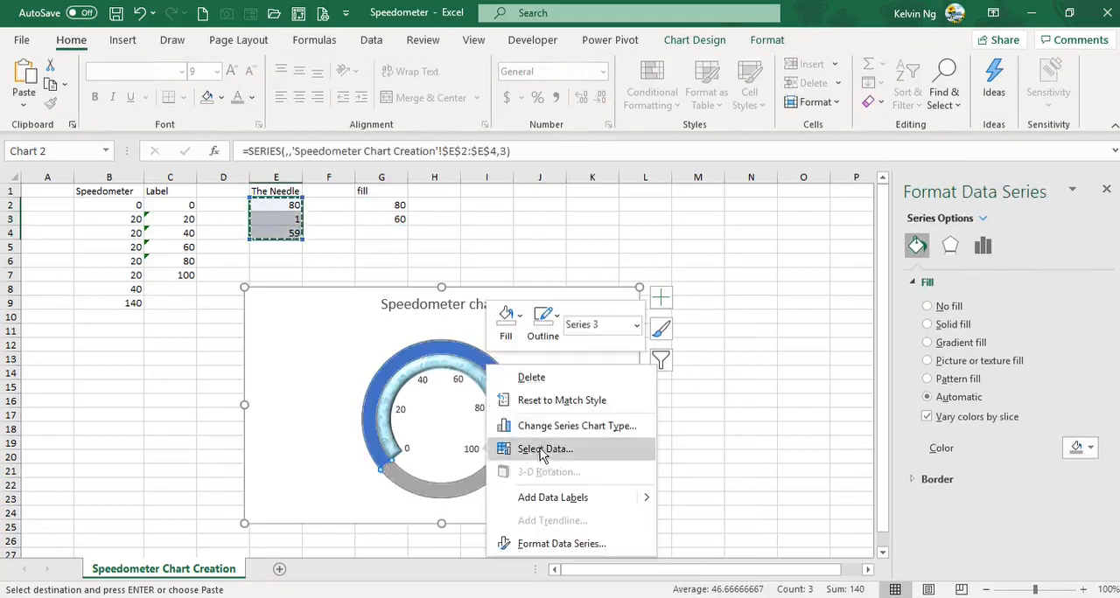
click(542, 426)
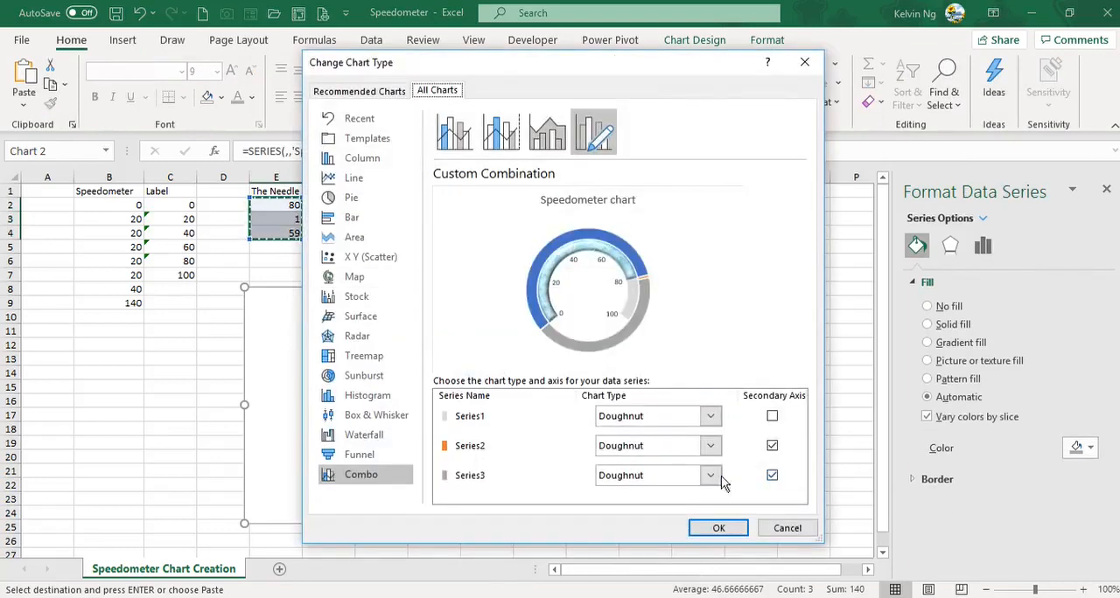
click(712, 476)
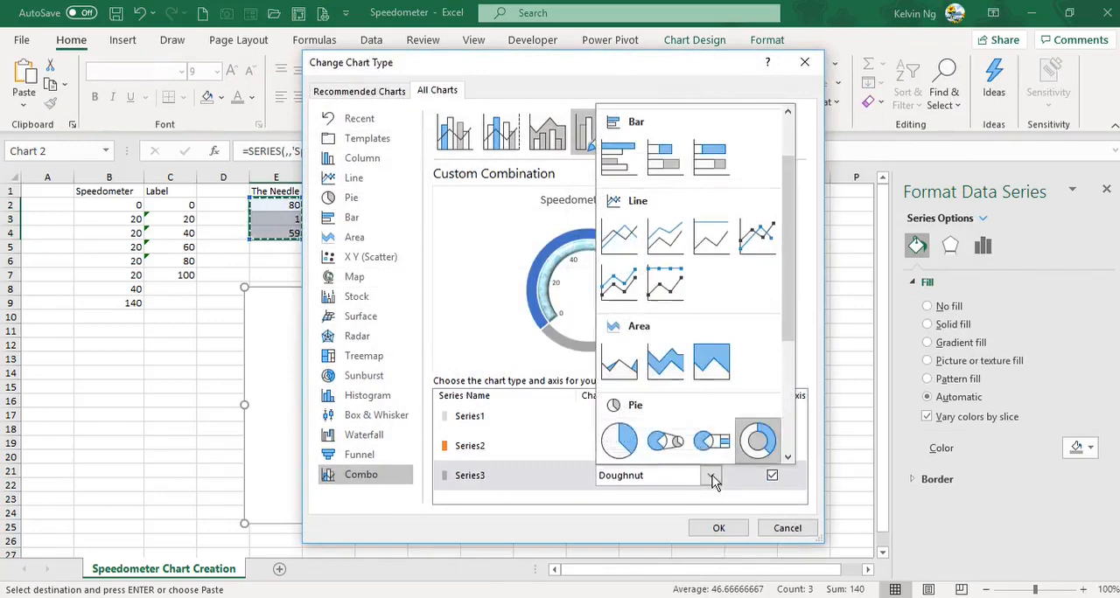
click(626, 444)
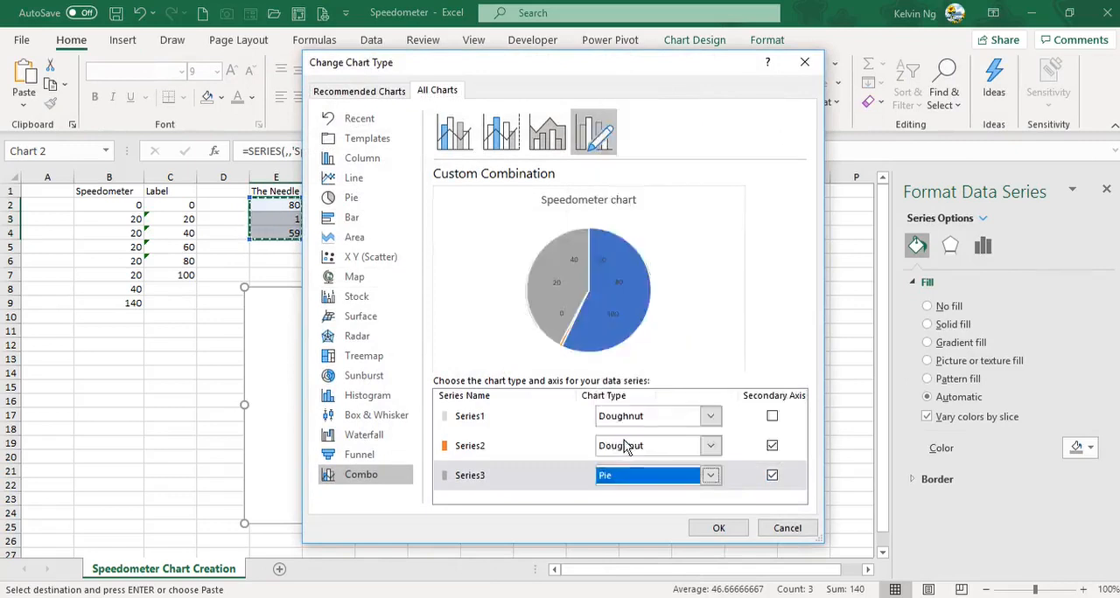
click(718, 528)
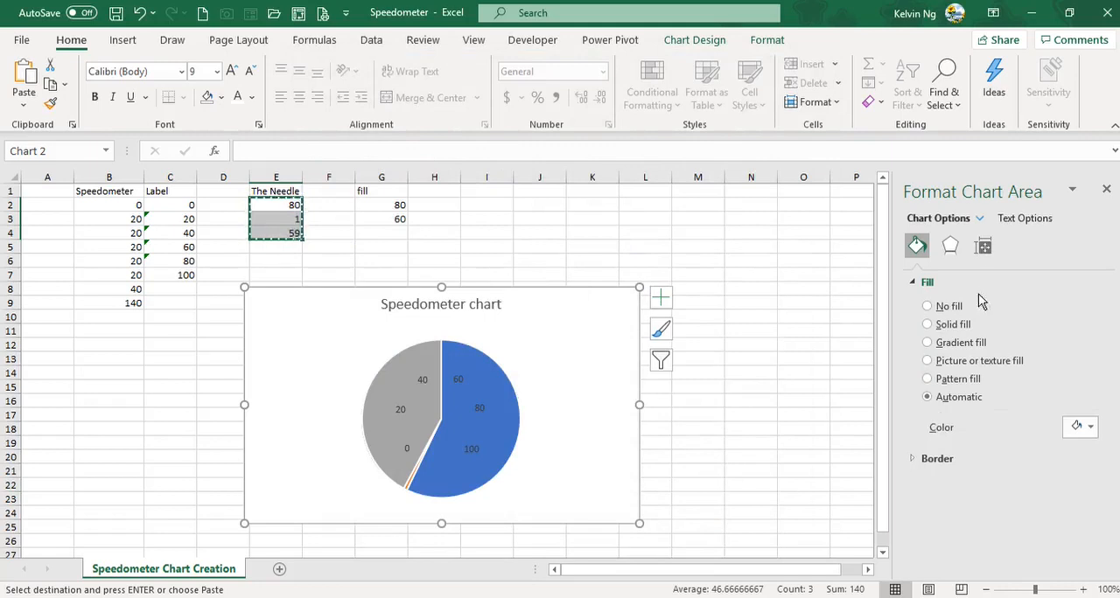
Step: Set the needle pie series' angle of first slice to 230°
click(457, 348)
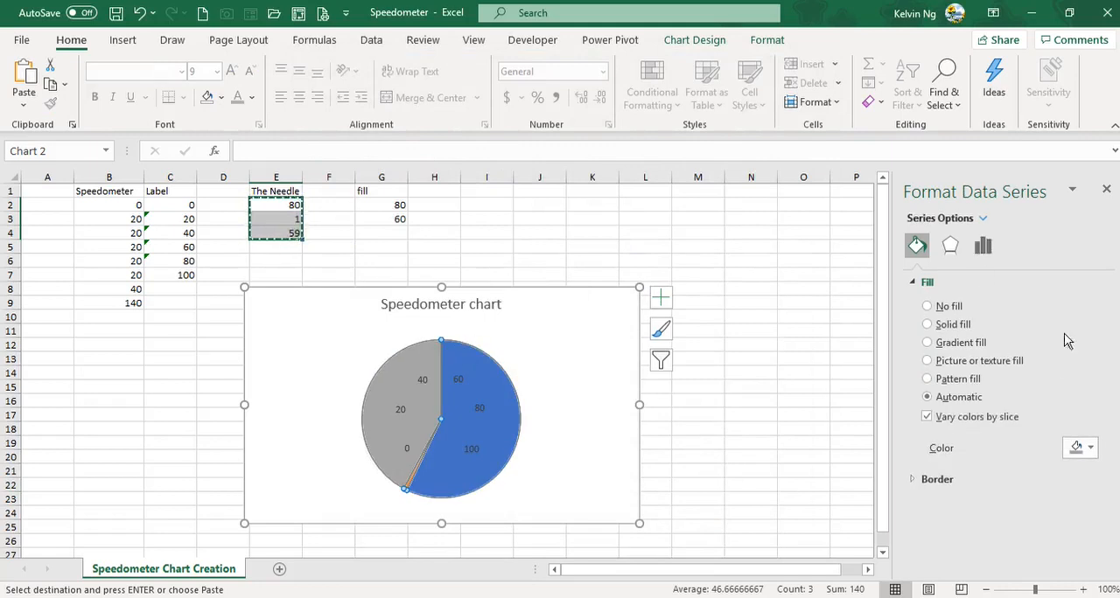
click(997, 255)
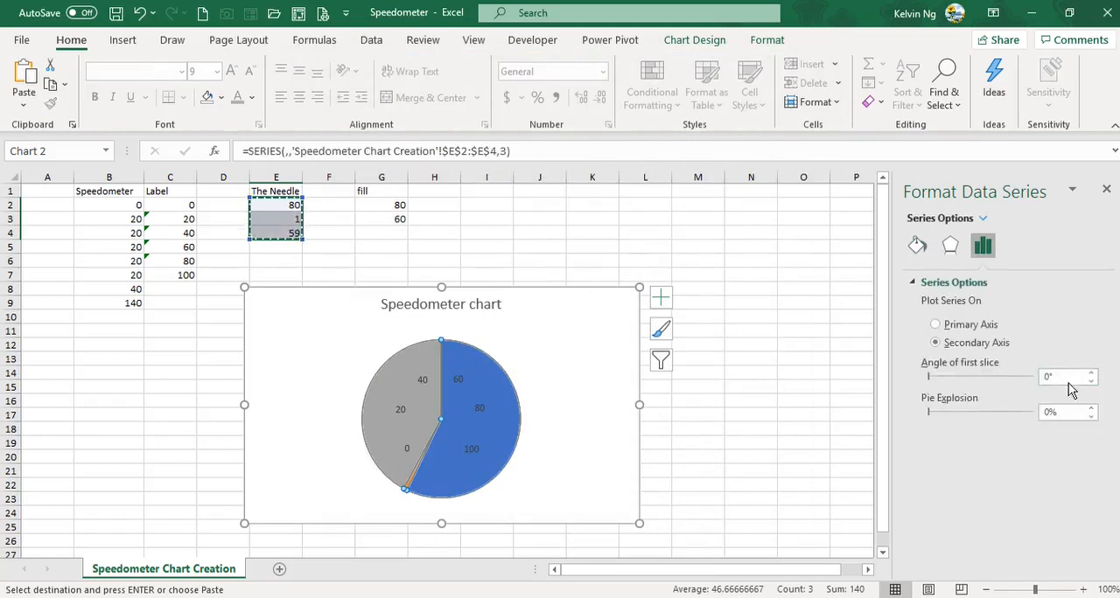
click(1064, 377)
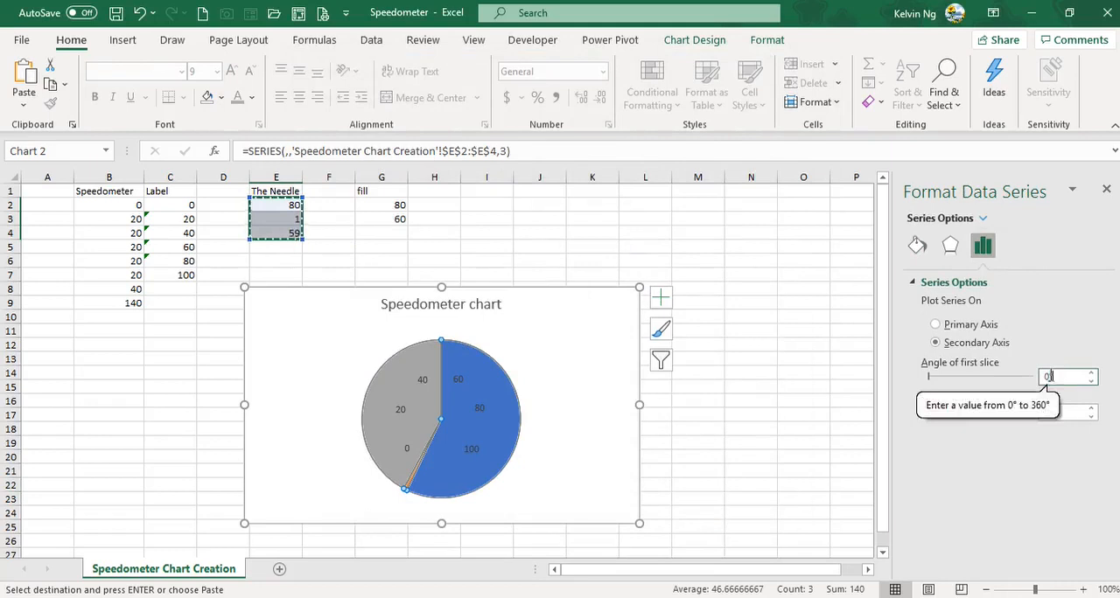
drag(1061, 374, 1028, 383)
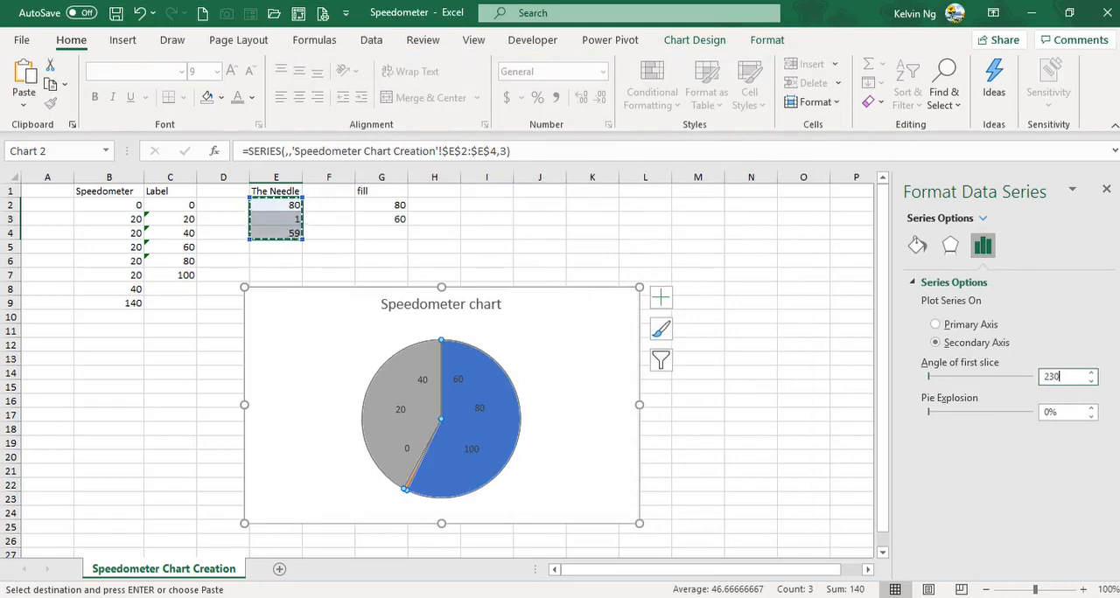
text(230)
key(Return)
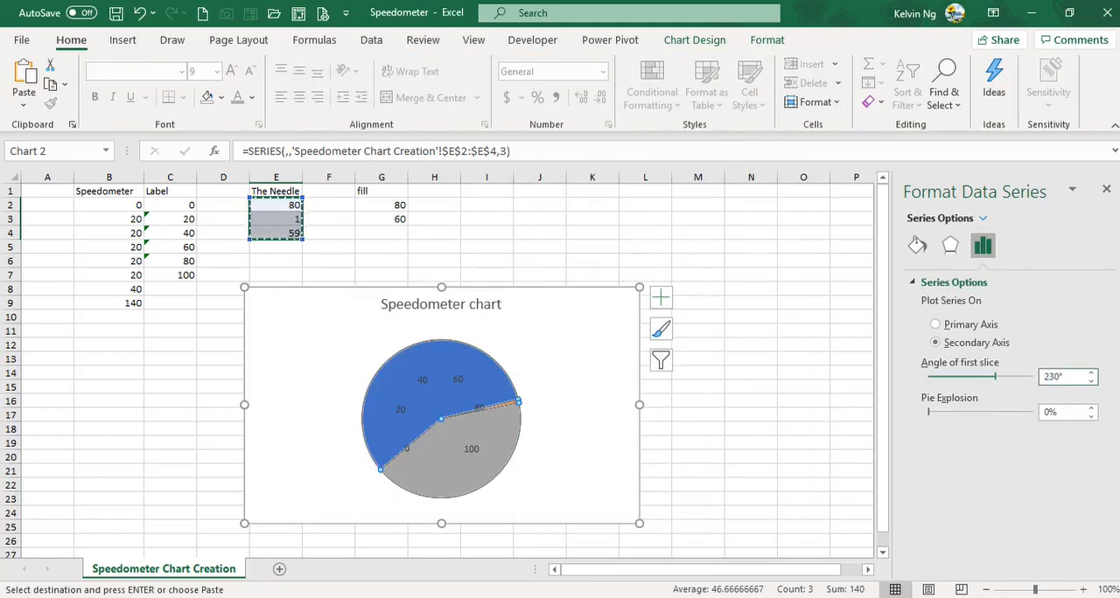
click(590, 484)
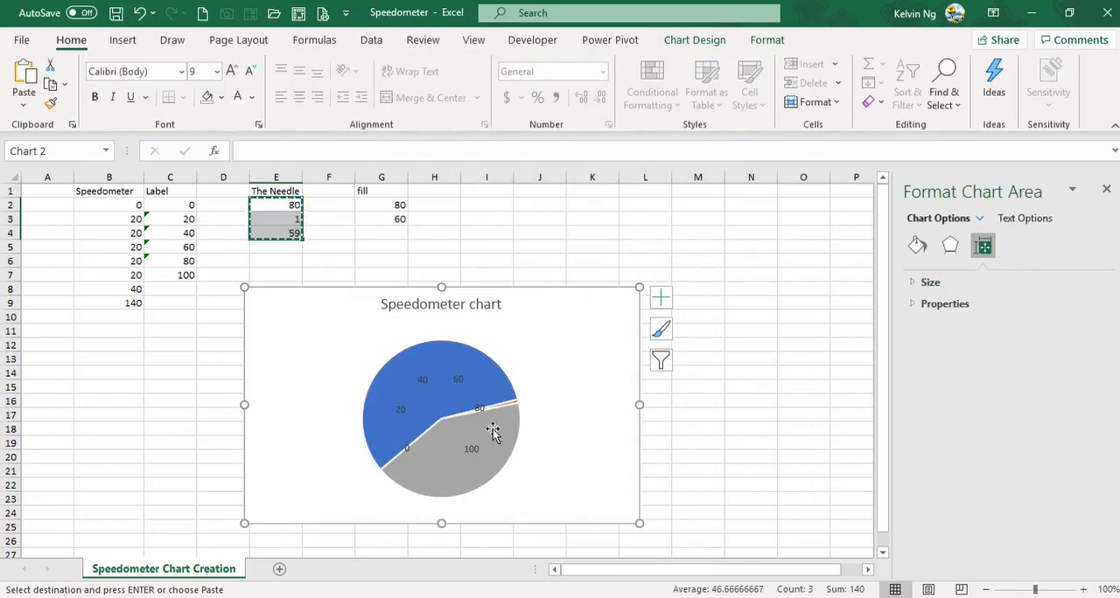
Step: Remove the outline from the needle pie series and set its 59-value and 80-value slices to no fill
click(492, 429)
click(768, 40)
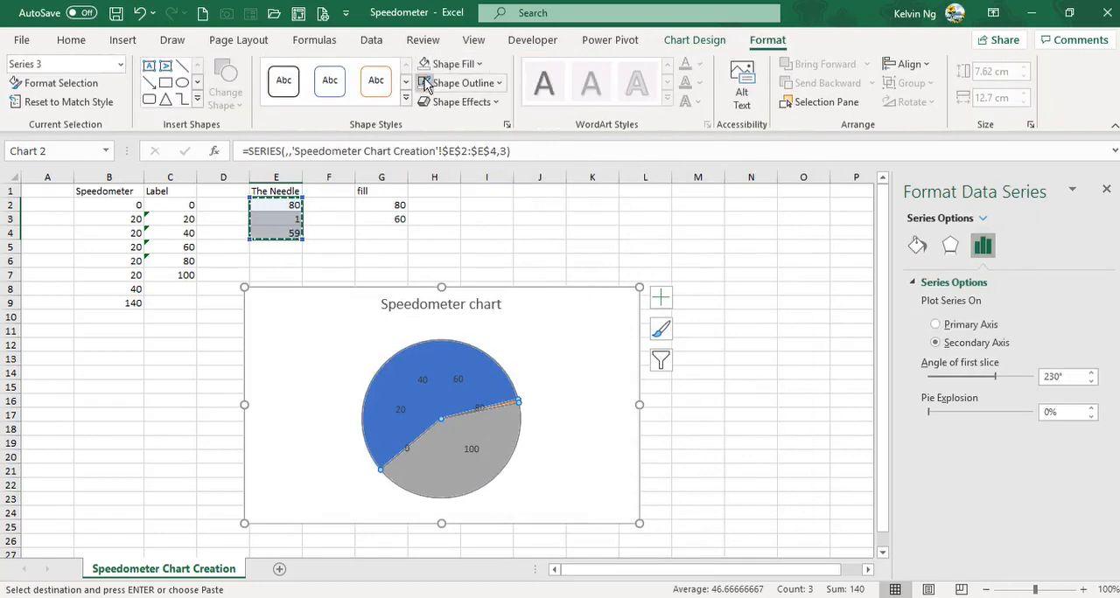
click(490, 83)
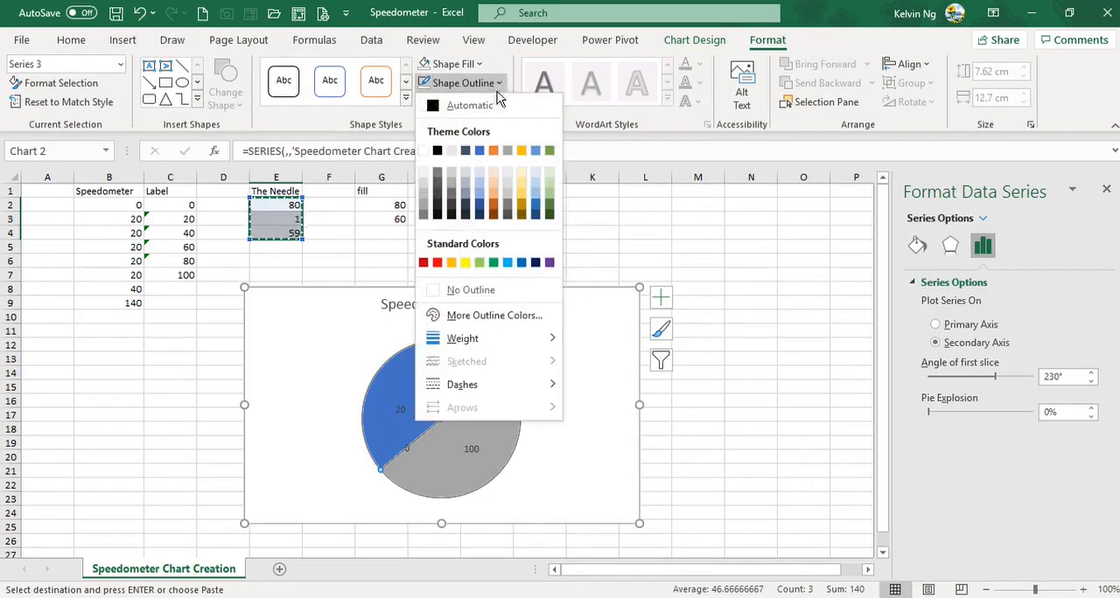
click(470, 290)
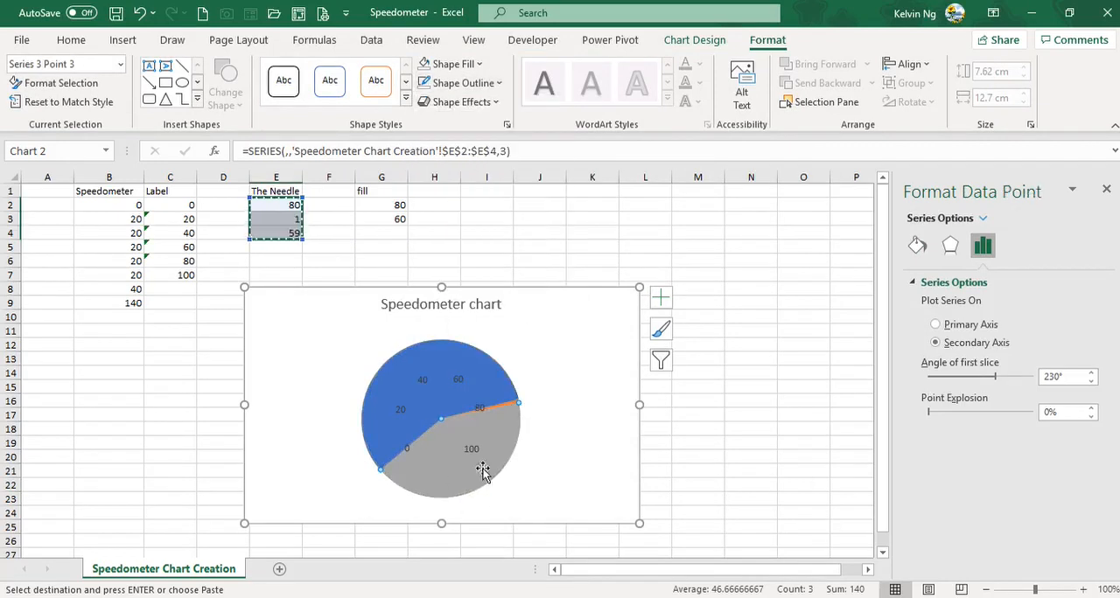
click(472, 64)
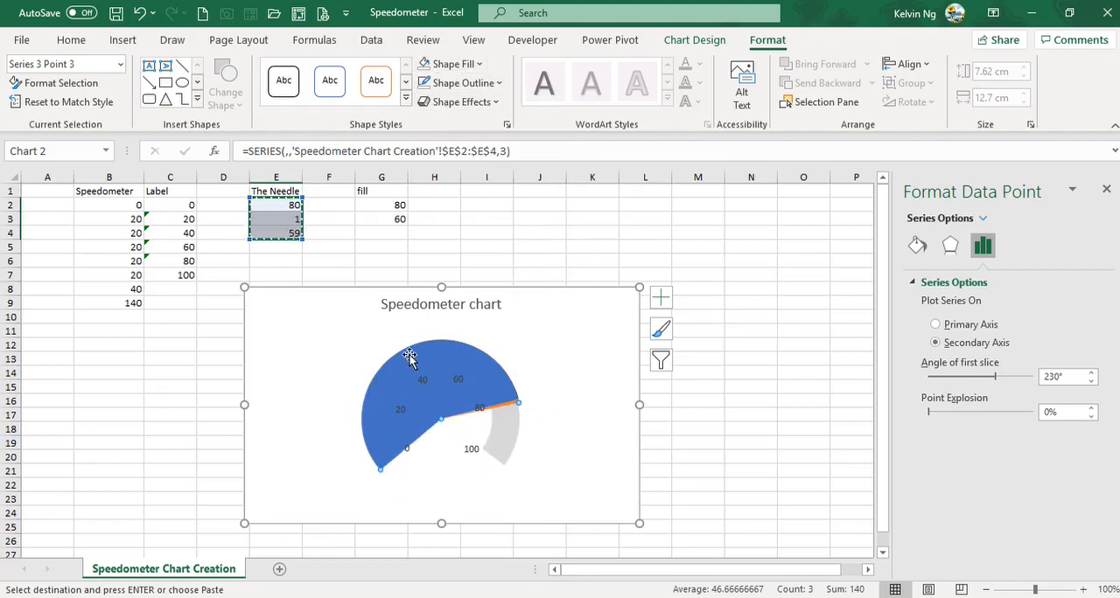
click(409, 357)
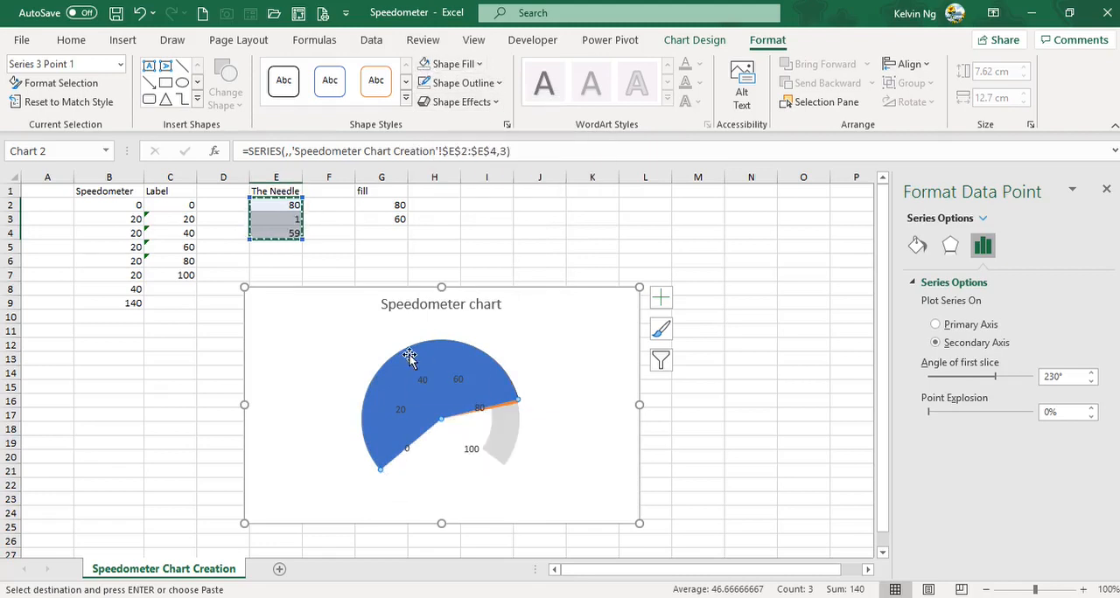
click(426, 64)
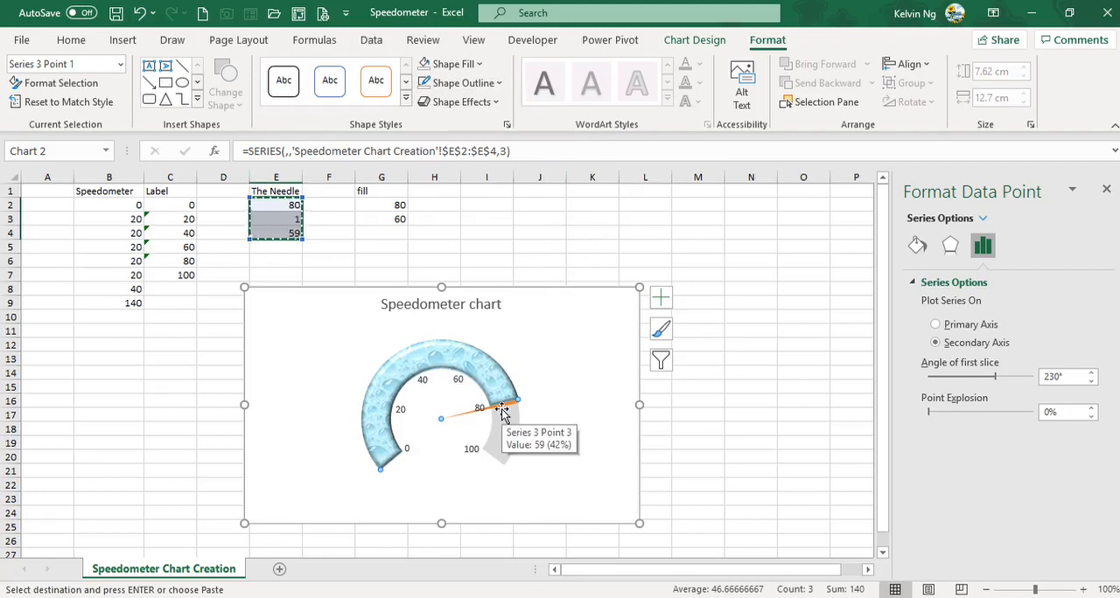
Step: Widen the needle slice by setting E3 to 10 and fill that slice with dark gray
click(289, 218)
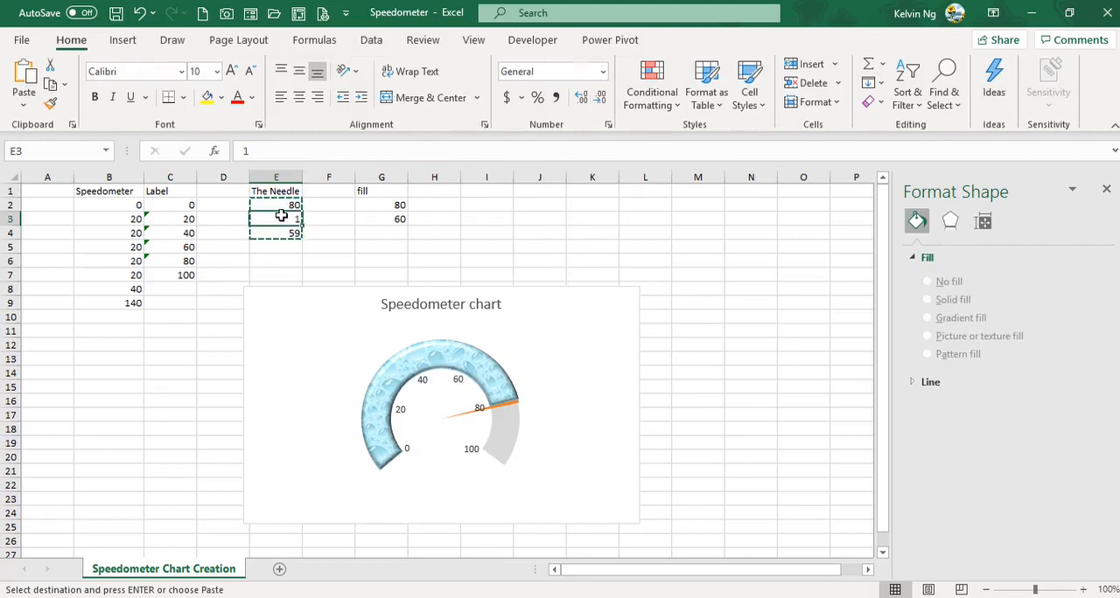
text(10)
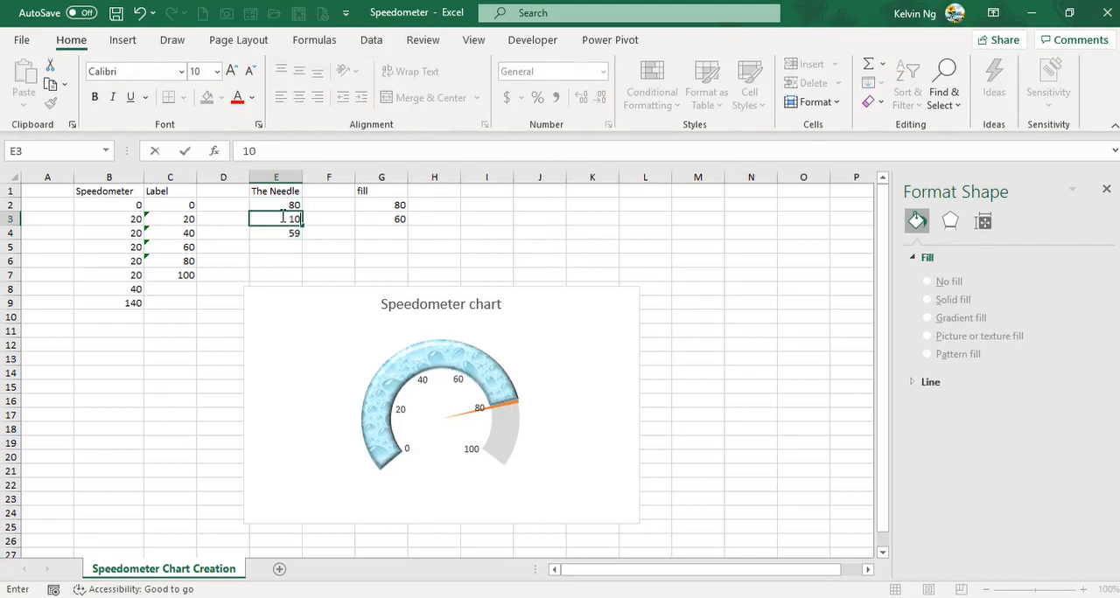
key(Return)
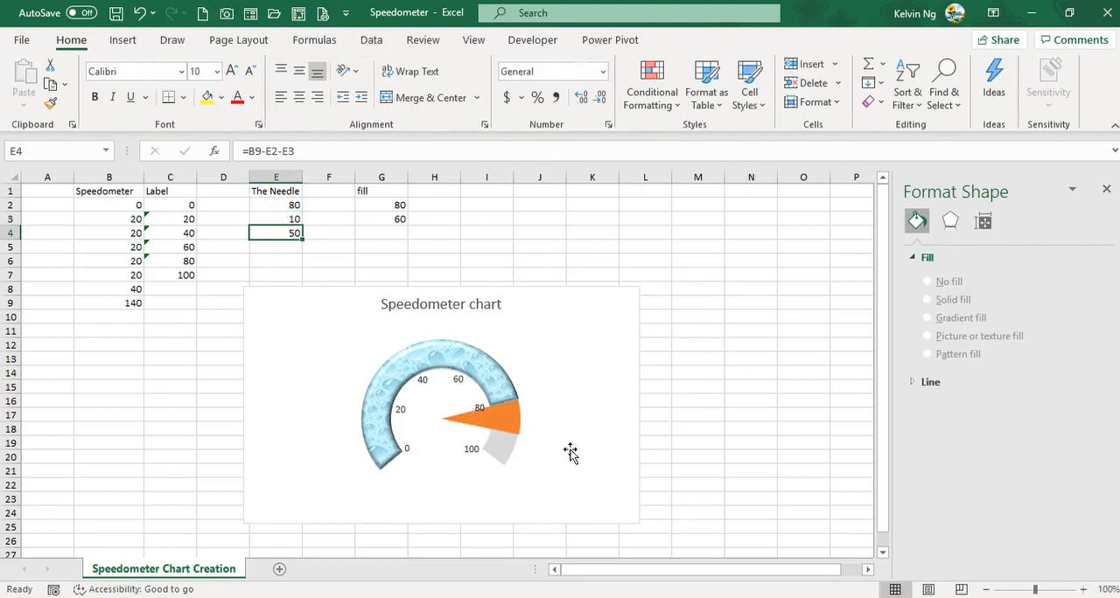
click(506, 413)
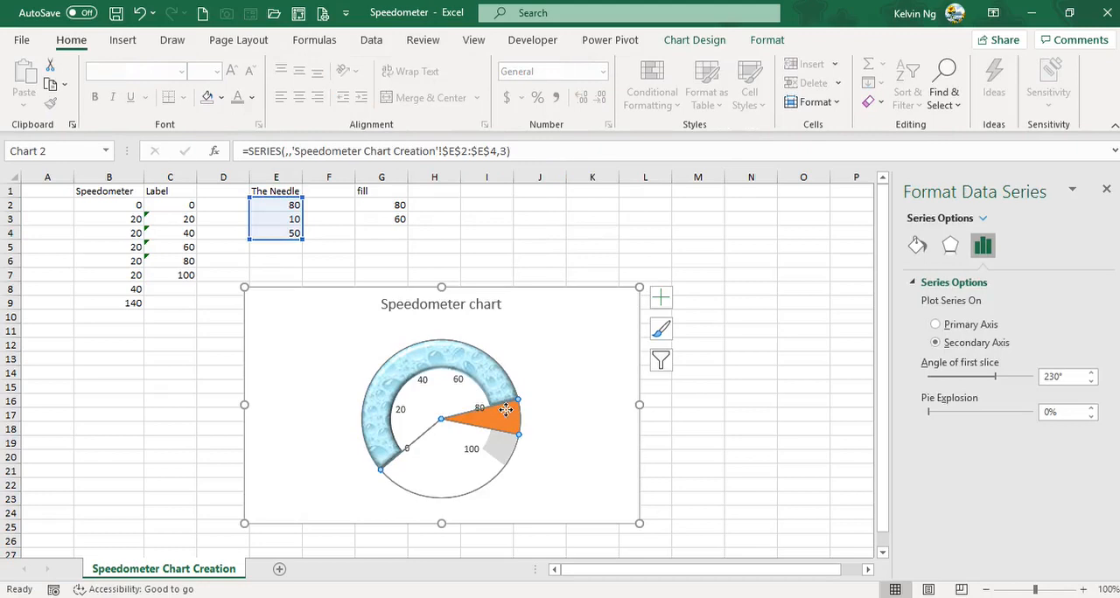
click(506, 413)
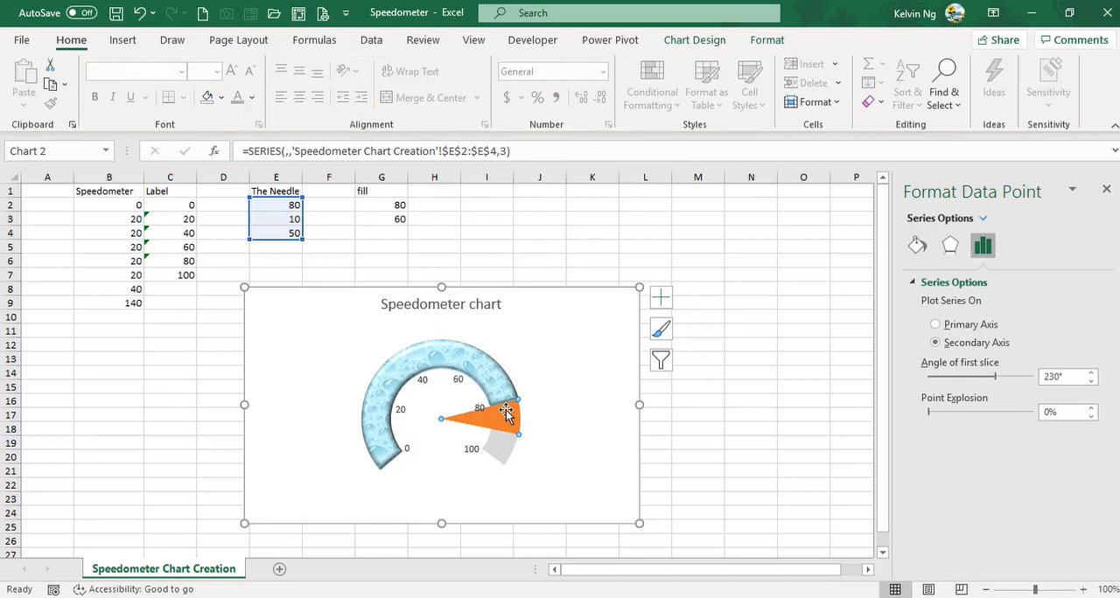
click(758, 41)
click(456, 65)
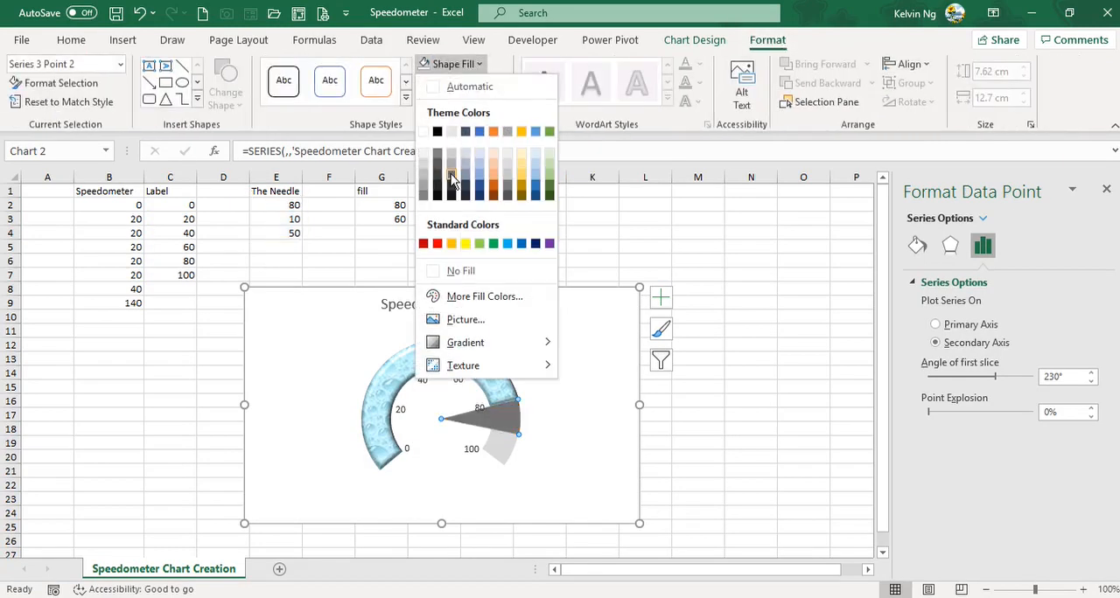
click(452, 177)
Step: Set the needle width in E3 to 1
click(288, 219)
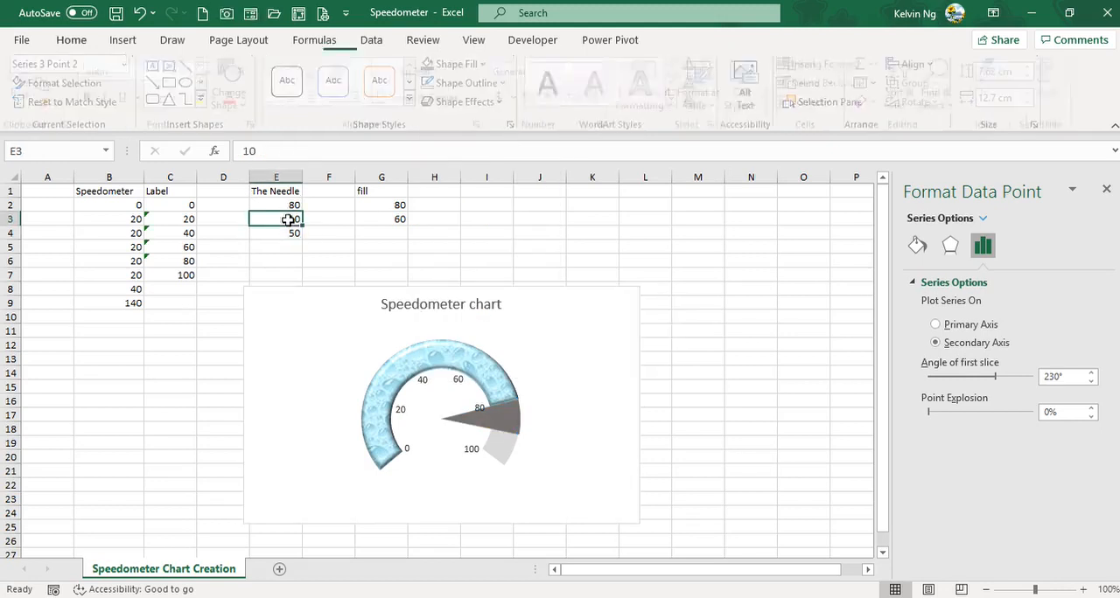
text(1)
key(Return)
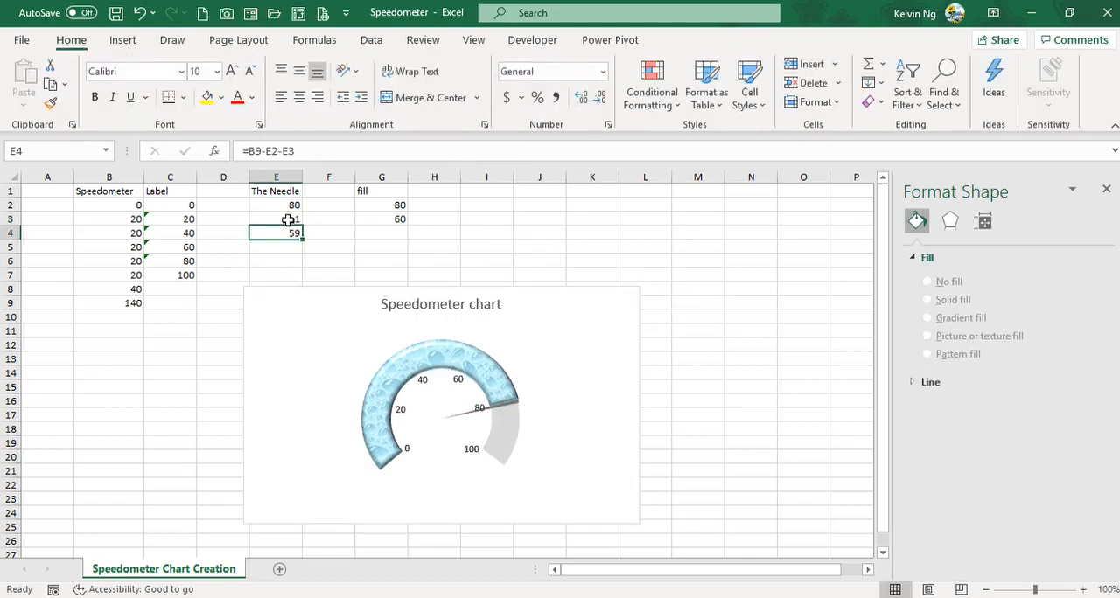
Step: Draw an oval shape as a circle about 1.93 cm across in the centre of the speedometer dial
click(603, 505)
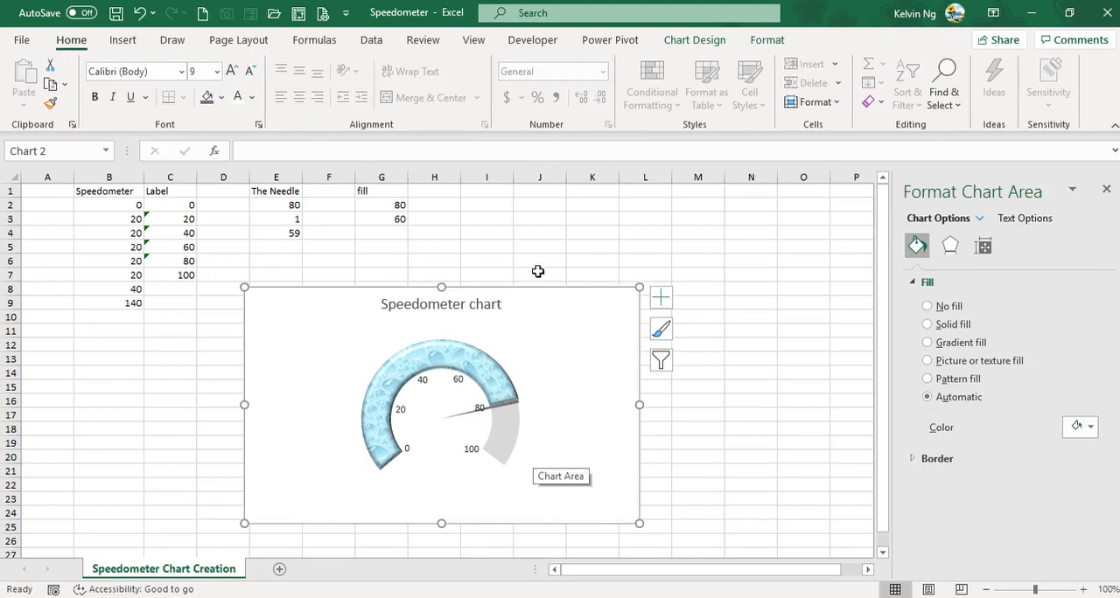
click(123, 39)
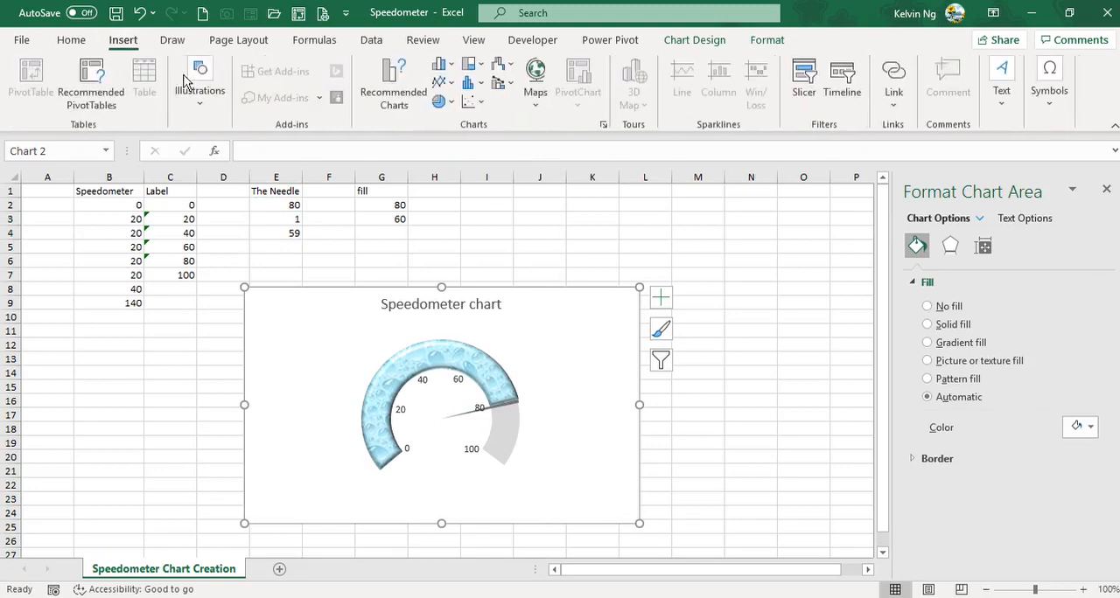
click(199, 98)
click(280, 184)
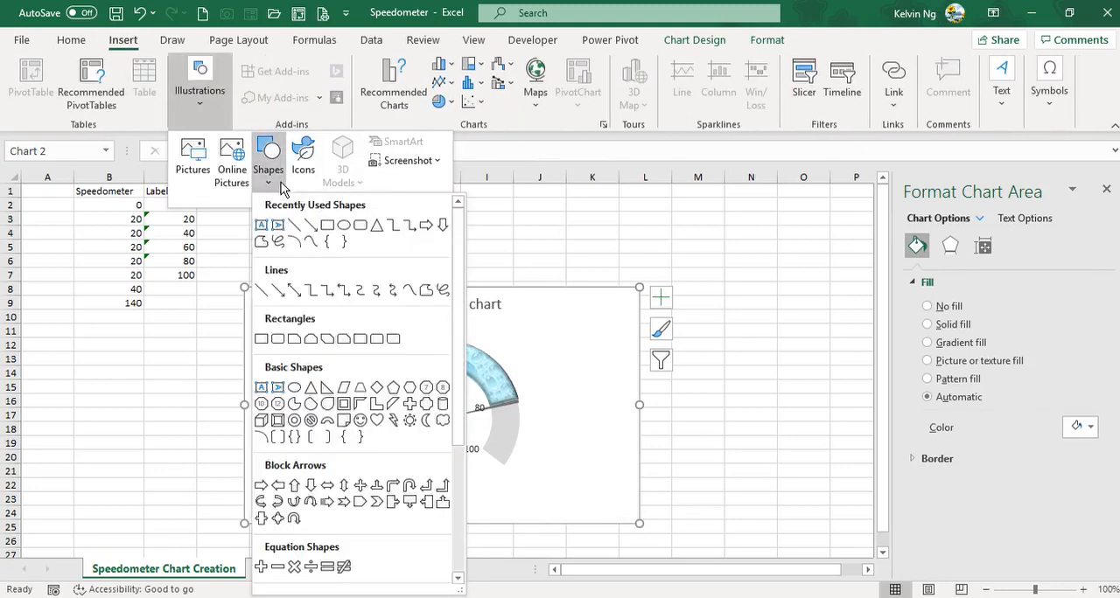
click(347, 225)
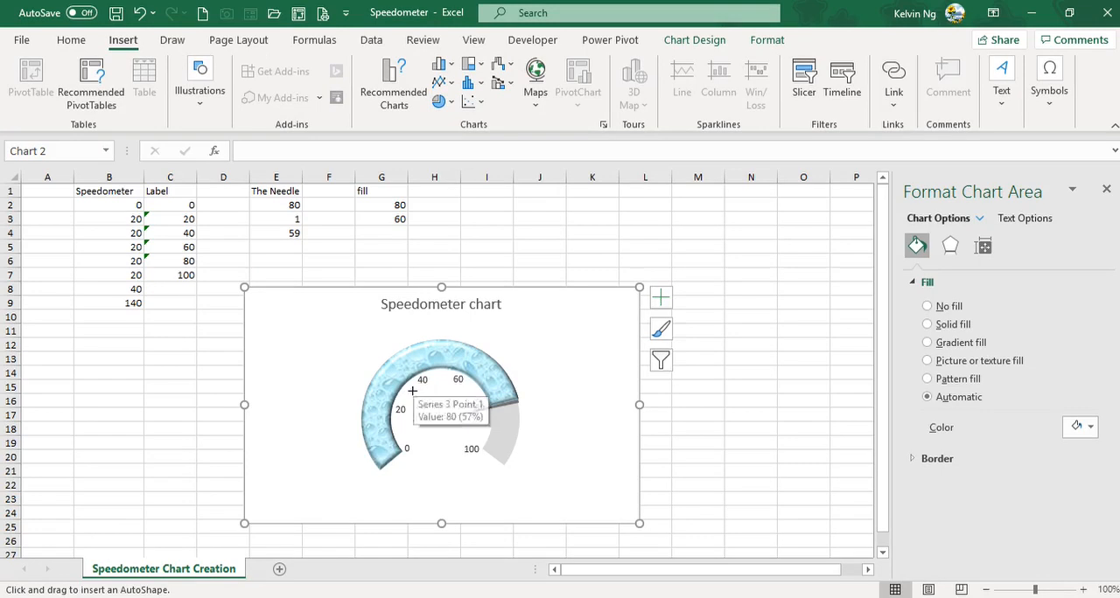
drag(411, 390, 440, 424)
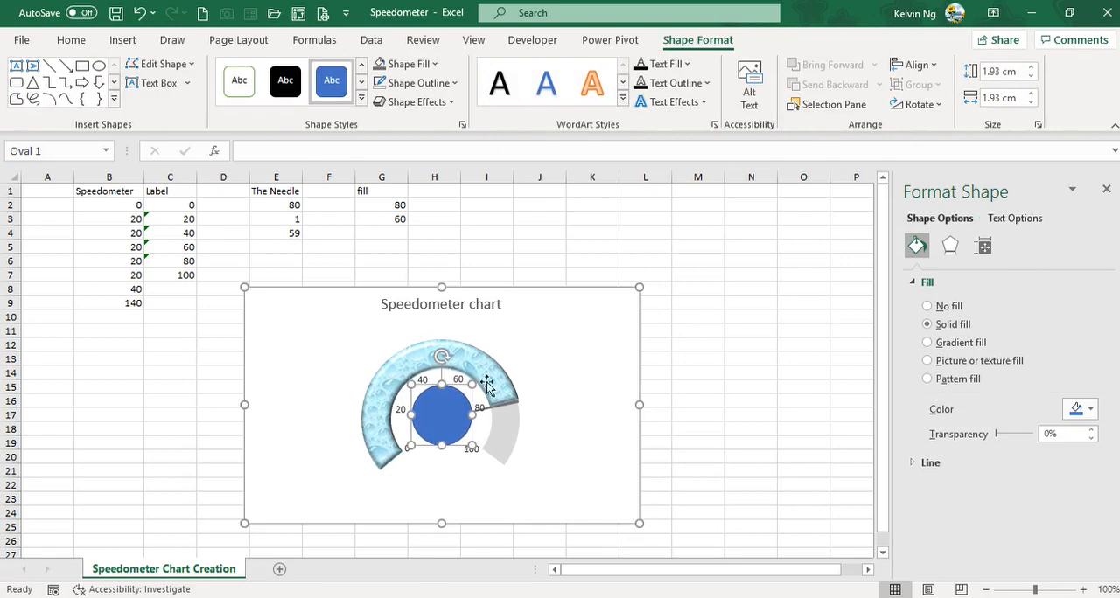
Step: Apply a Hard Edge bevel effect to the circle in the dial's centre
click(450, 103)
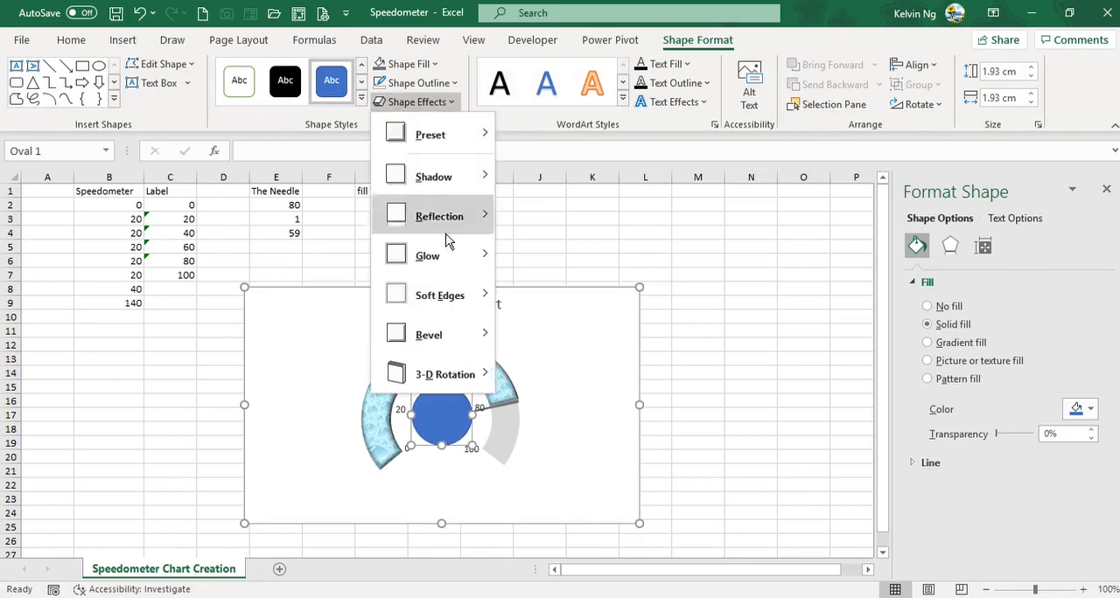
mouse_move(430, 335)
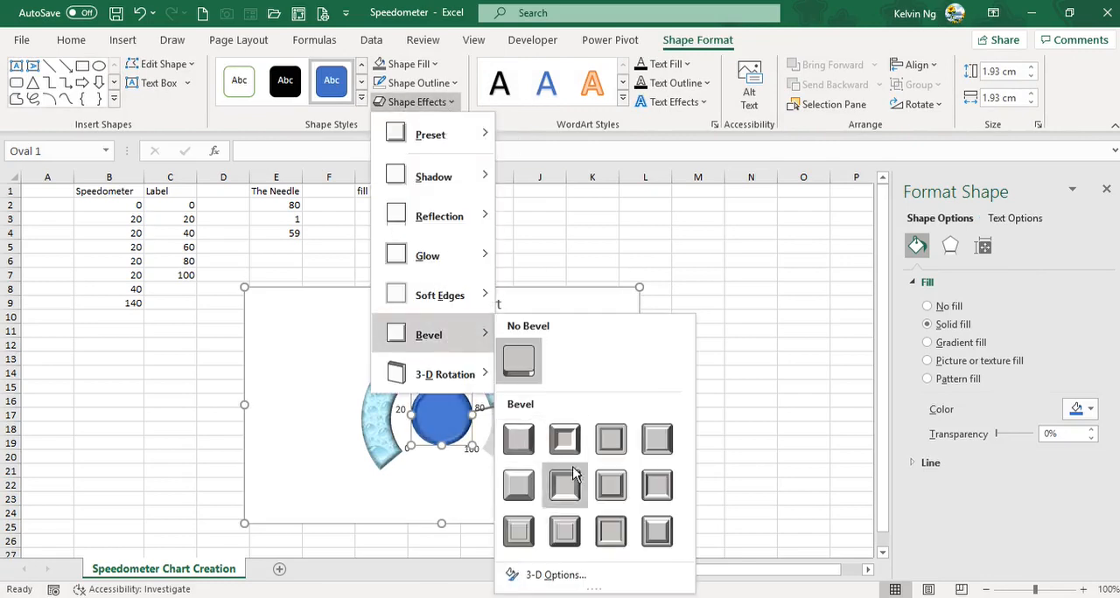
click(612, 531)
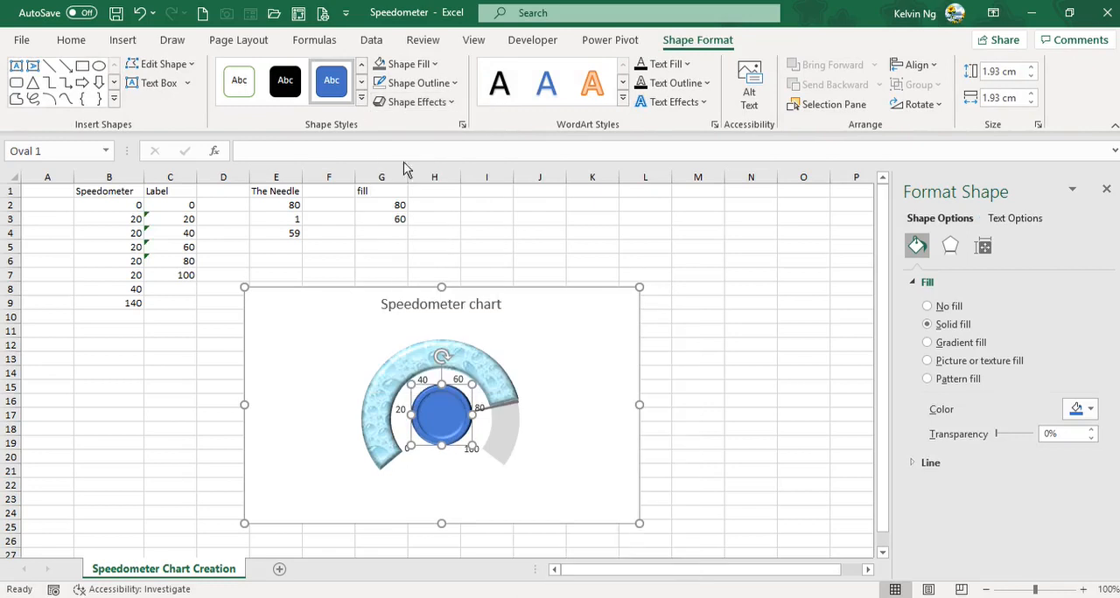
Step: Give the centre circle the light blue intense theme style and a Hard Edge bevel
click(361, 98)
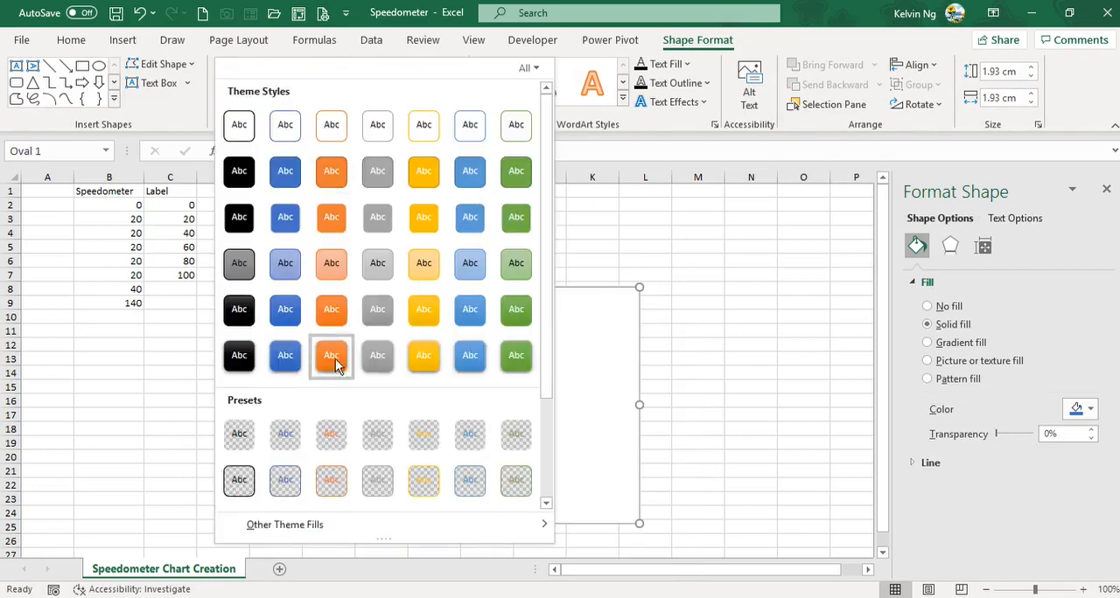
click(469, 359)
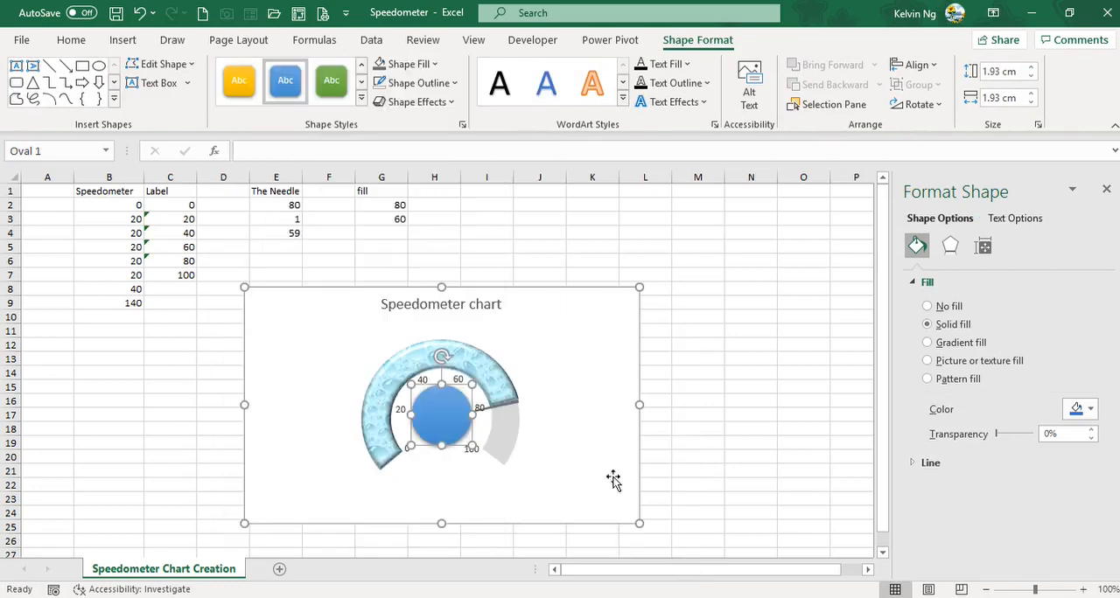
click(452, 103)
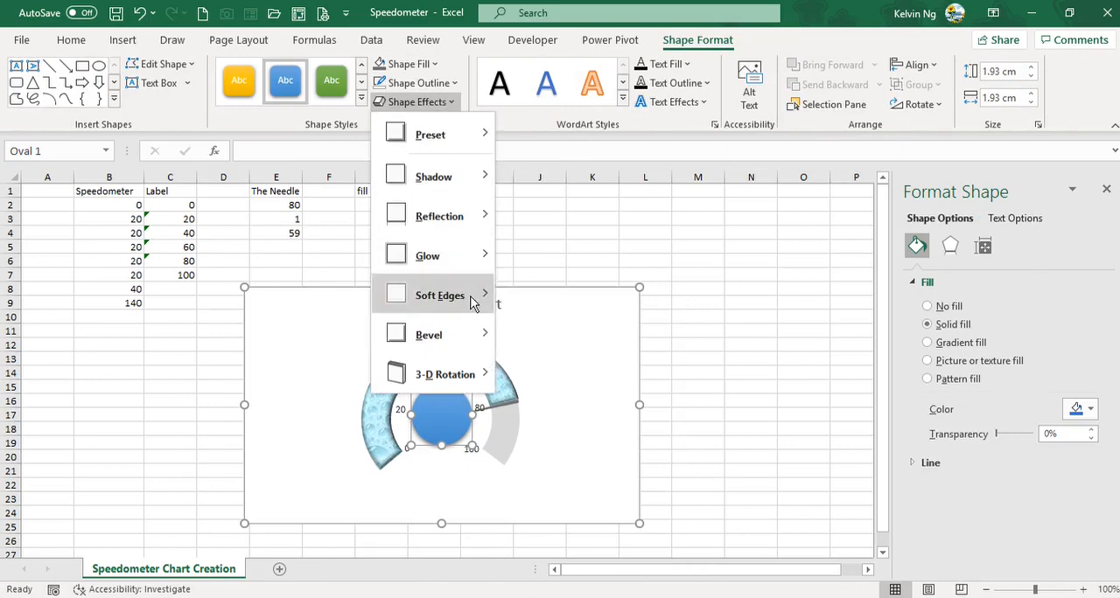
mouse_move(475, 340)
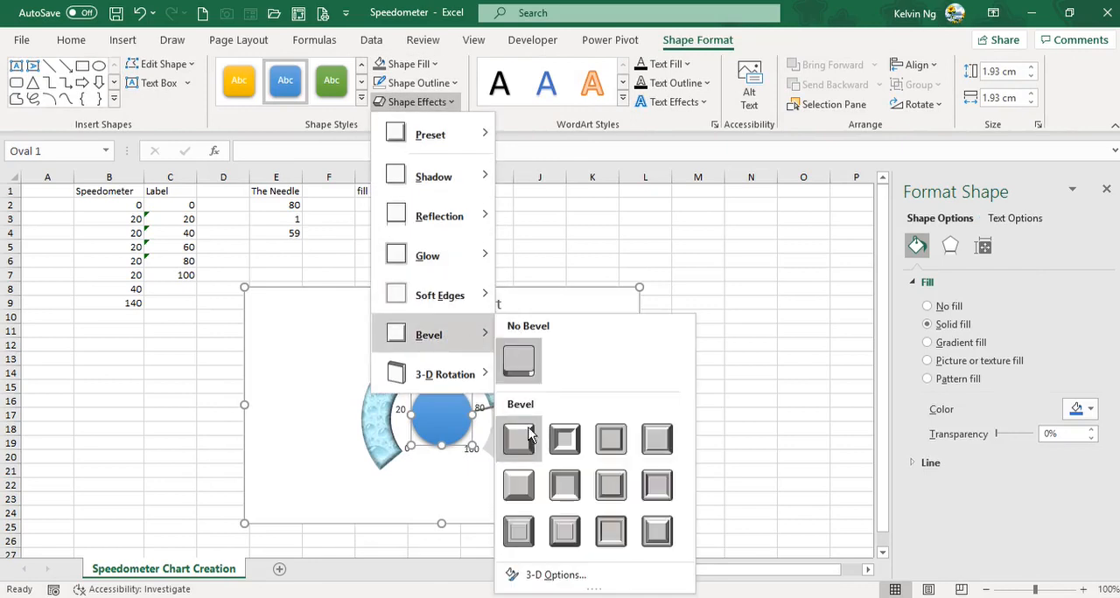
click(622, 540)
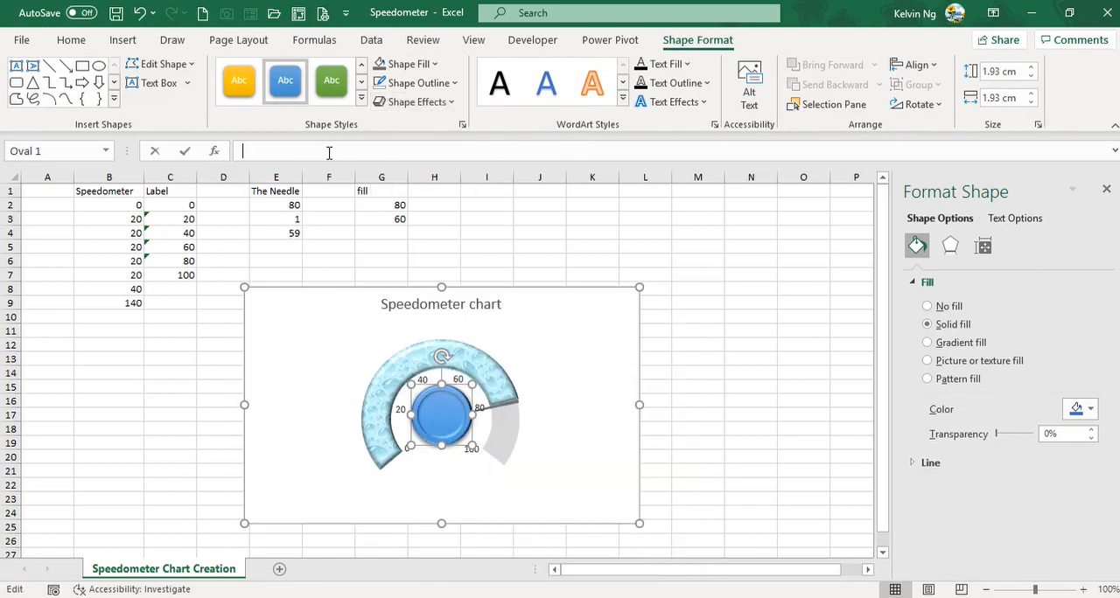
Step: Link the centre circle's text to cell E2 and format it as centred, 18-point white text
click(269, 206)
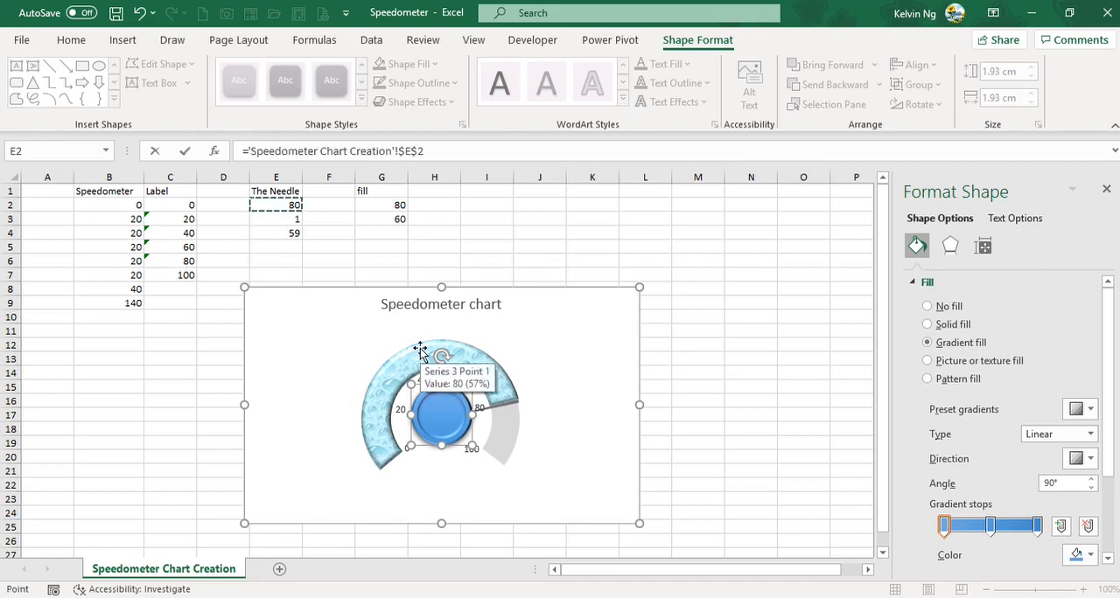
key(Return)
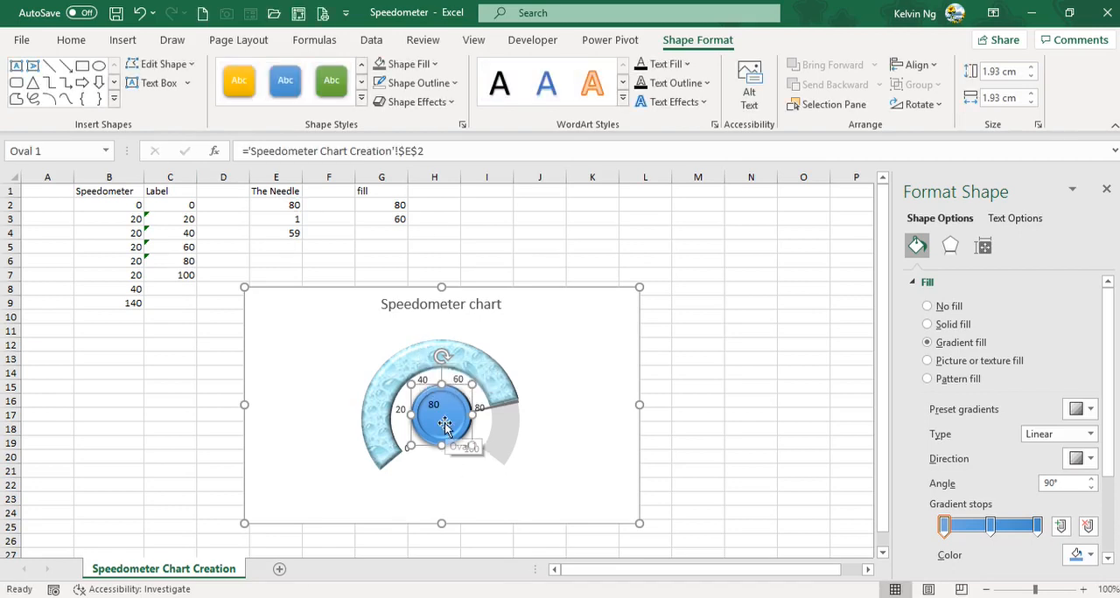
click(71, 40)
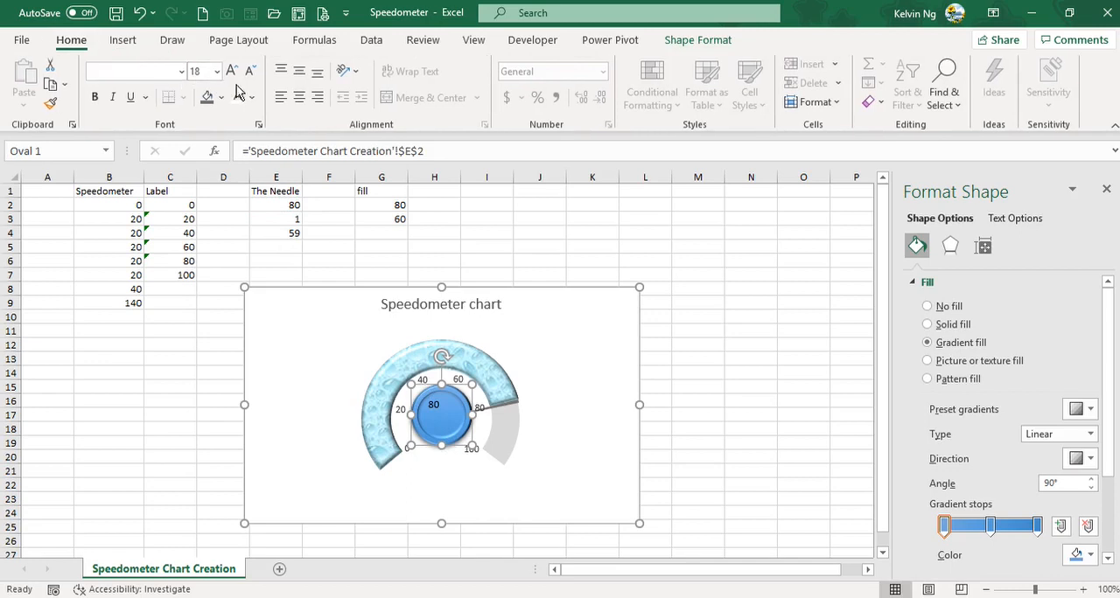
click(301, 79)
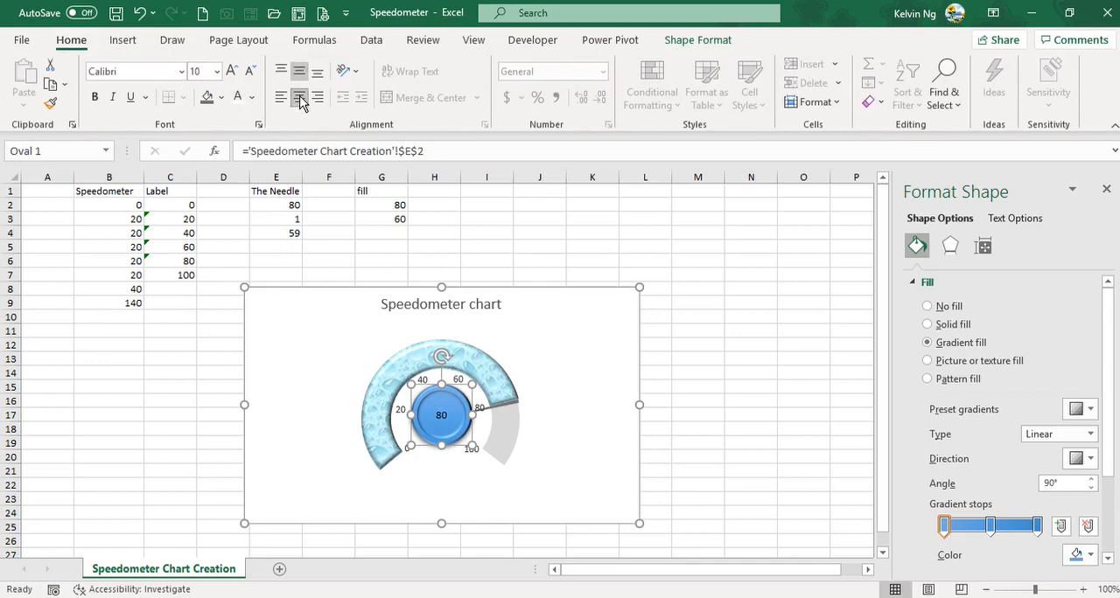
click(231, 71)
click(232, 70)
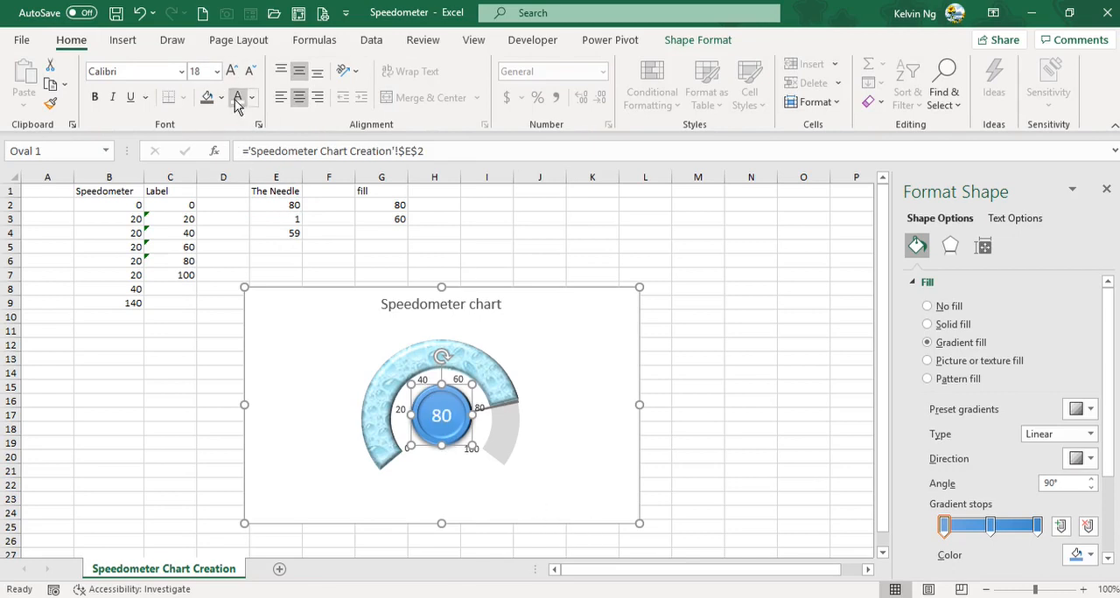
click(713, 500)
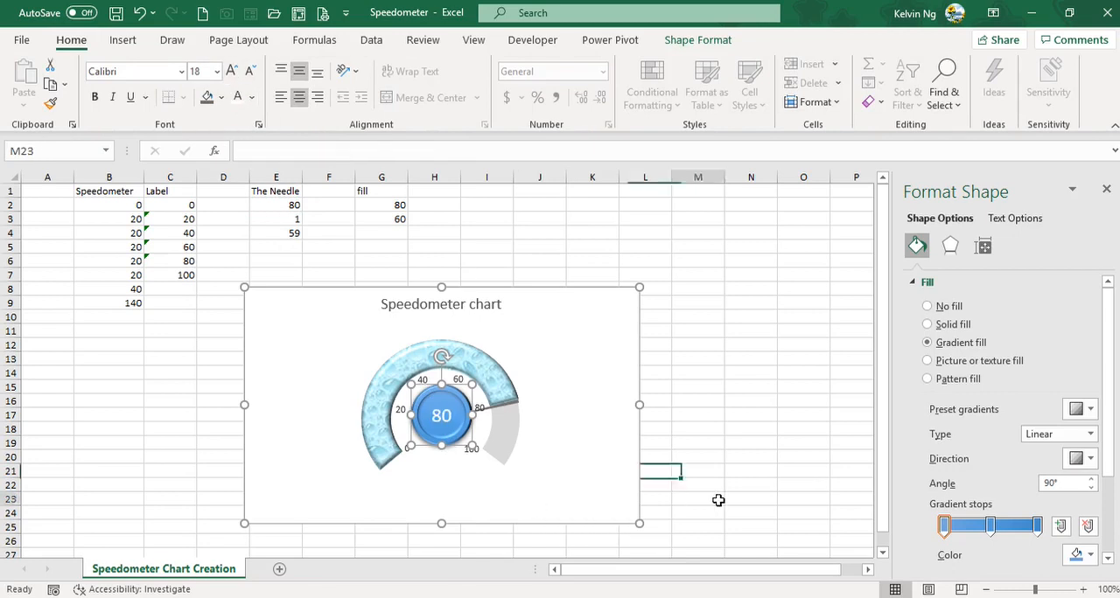
Step: Set the speedometer's needle value in E2 to 50
click(290, 204)
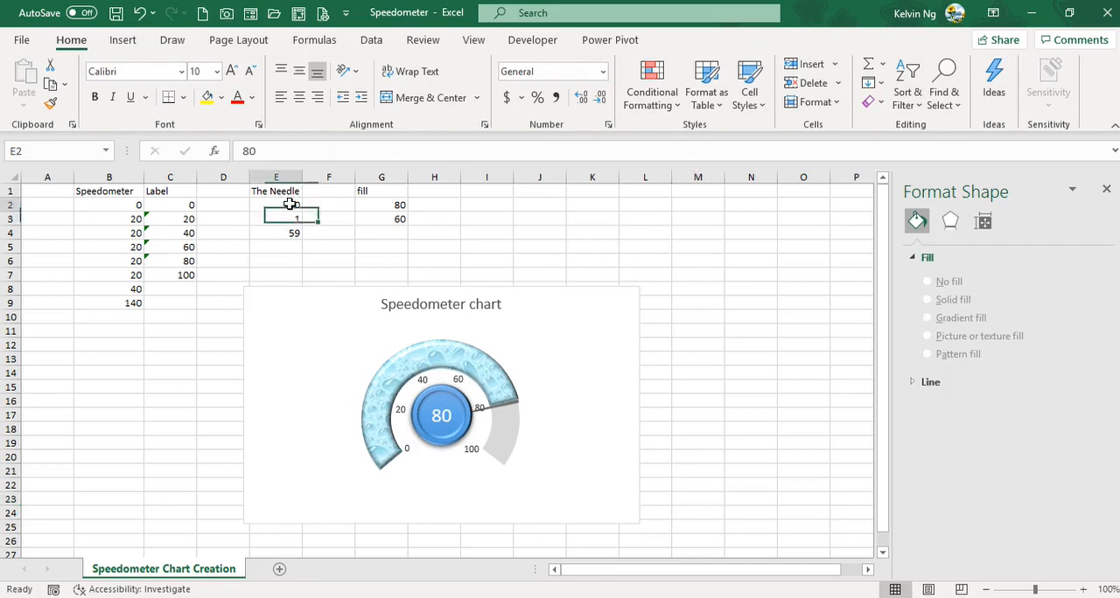
text(15)
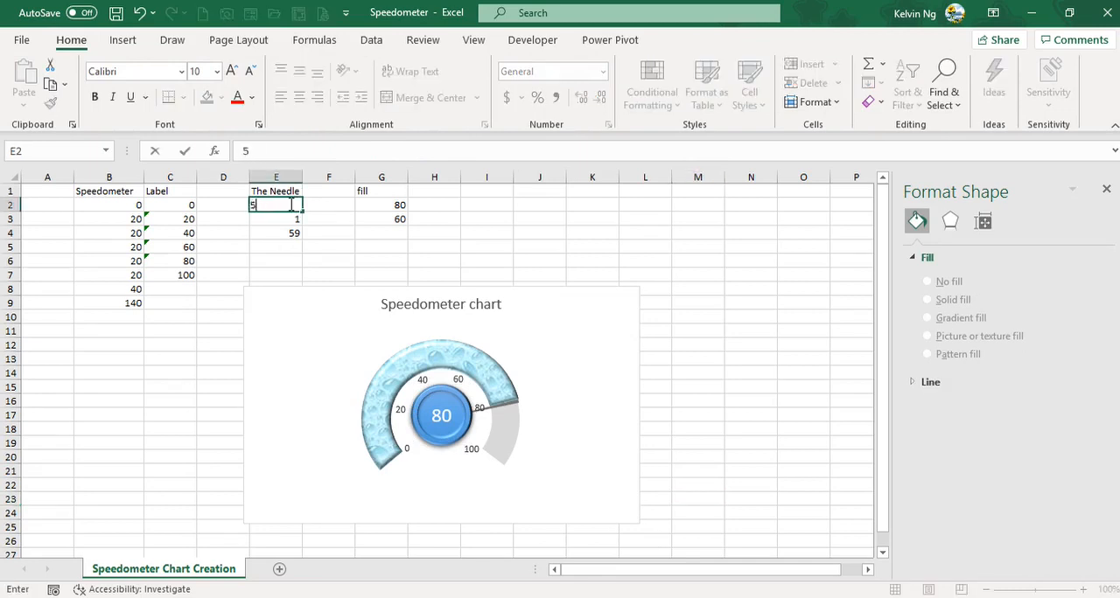
text(0)
key(Return)
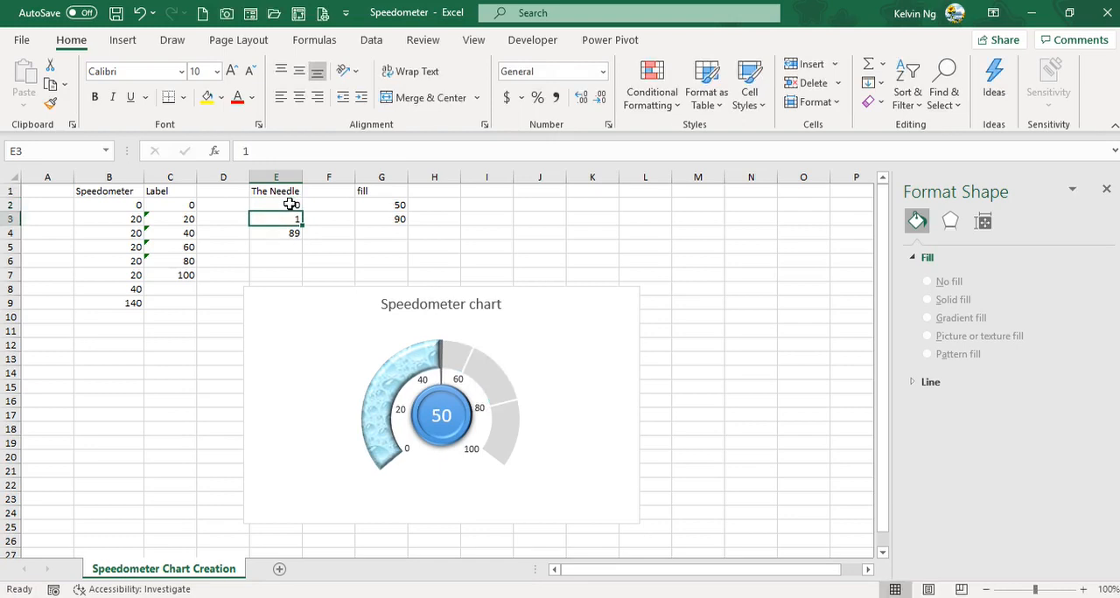